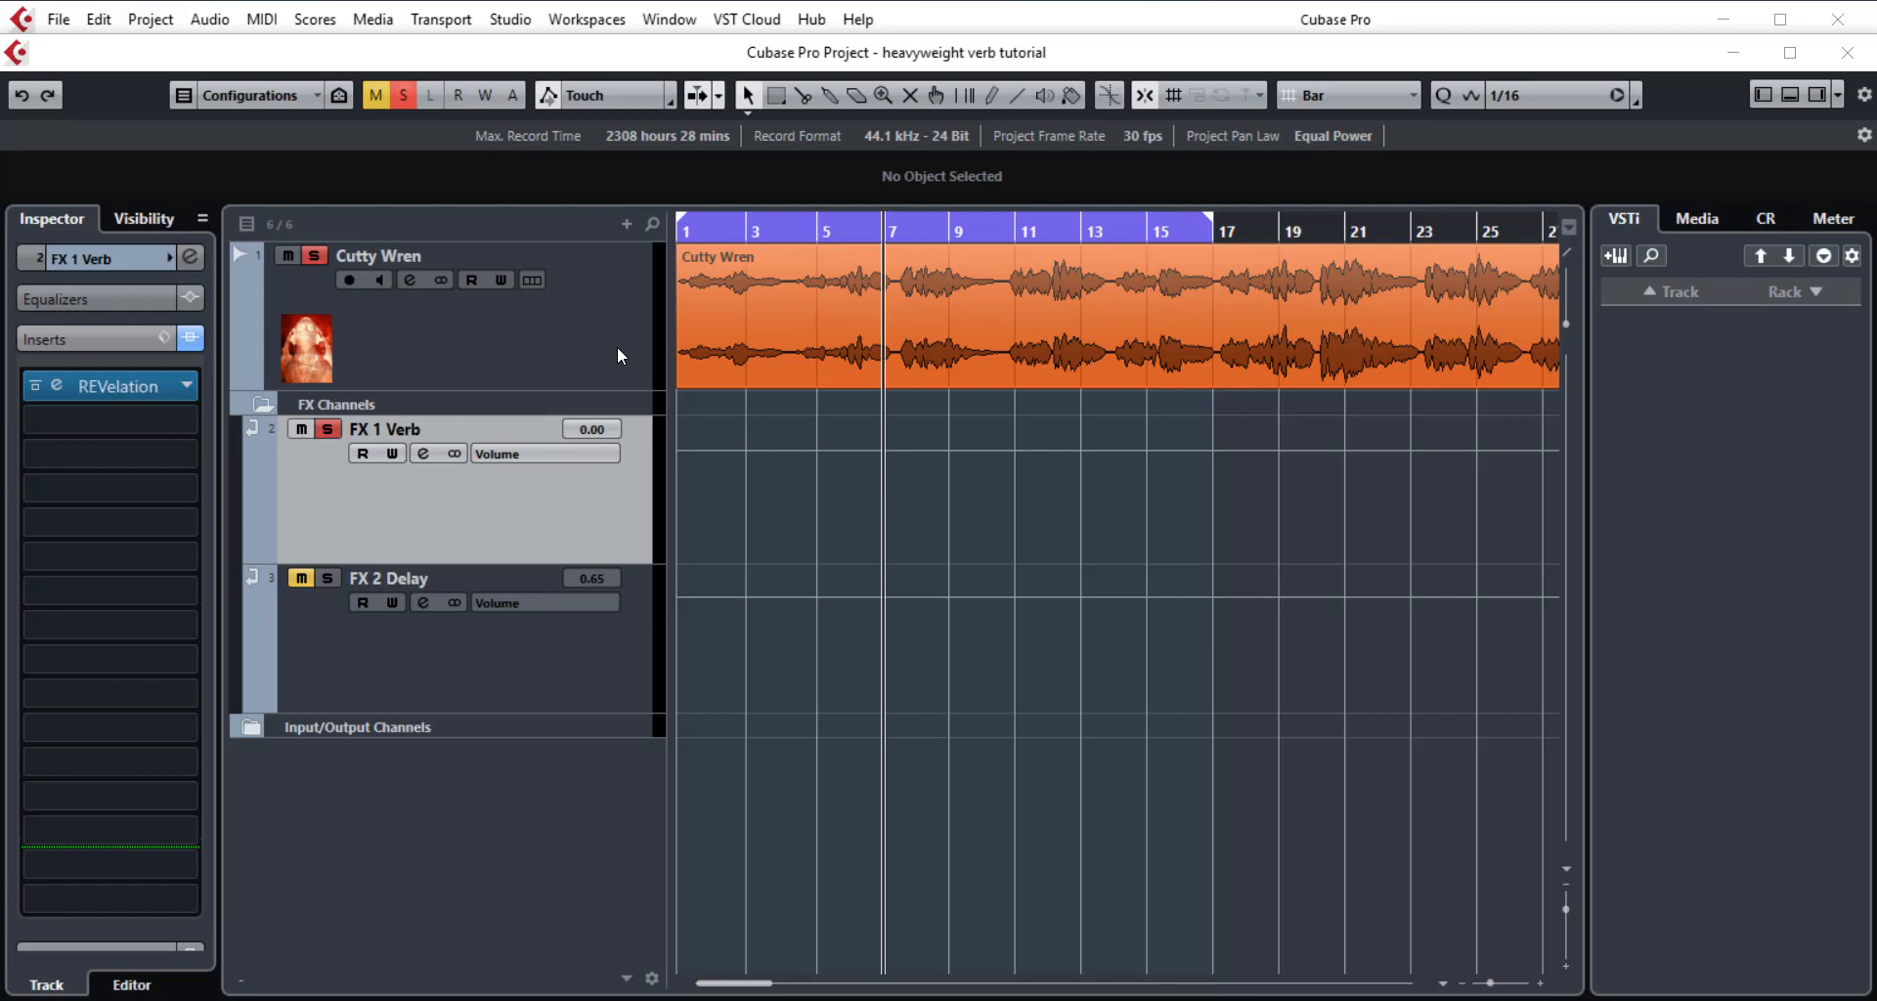
Unmute the FX 1 Verb channel while keeping FX 2 Delay muted, and select the FX 1 Verb channel.
left_click(618, 346)
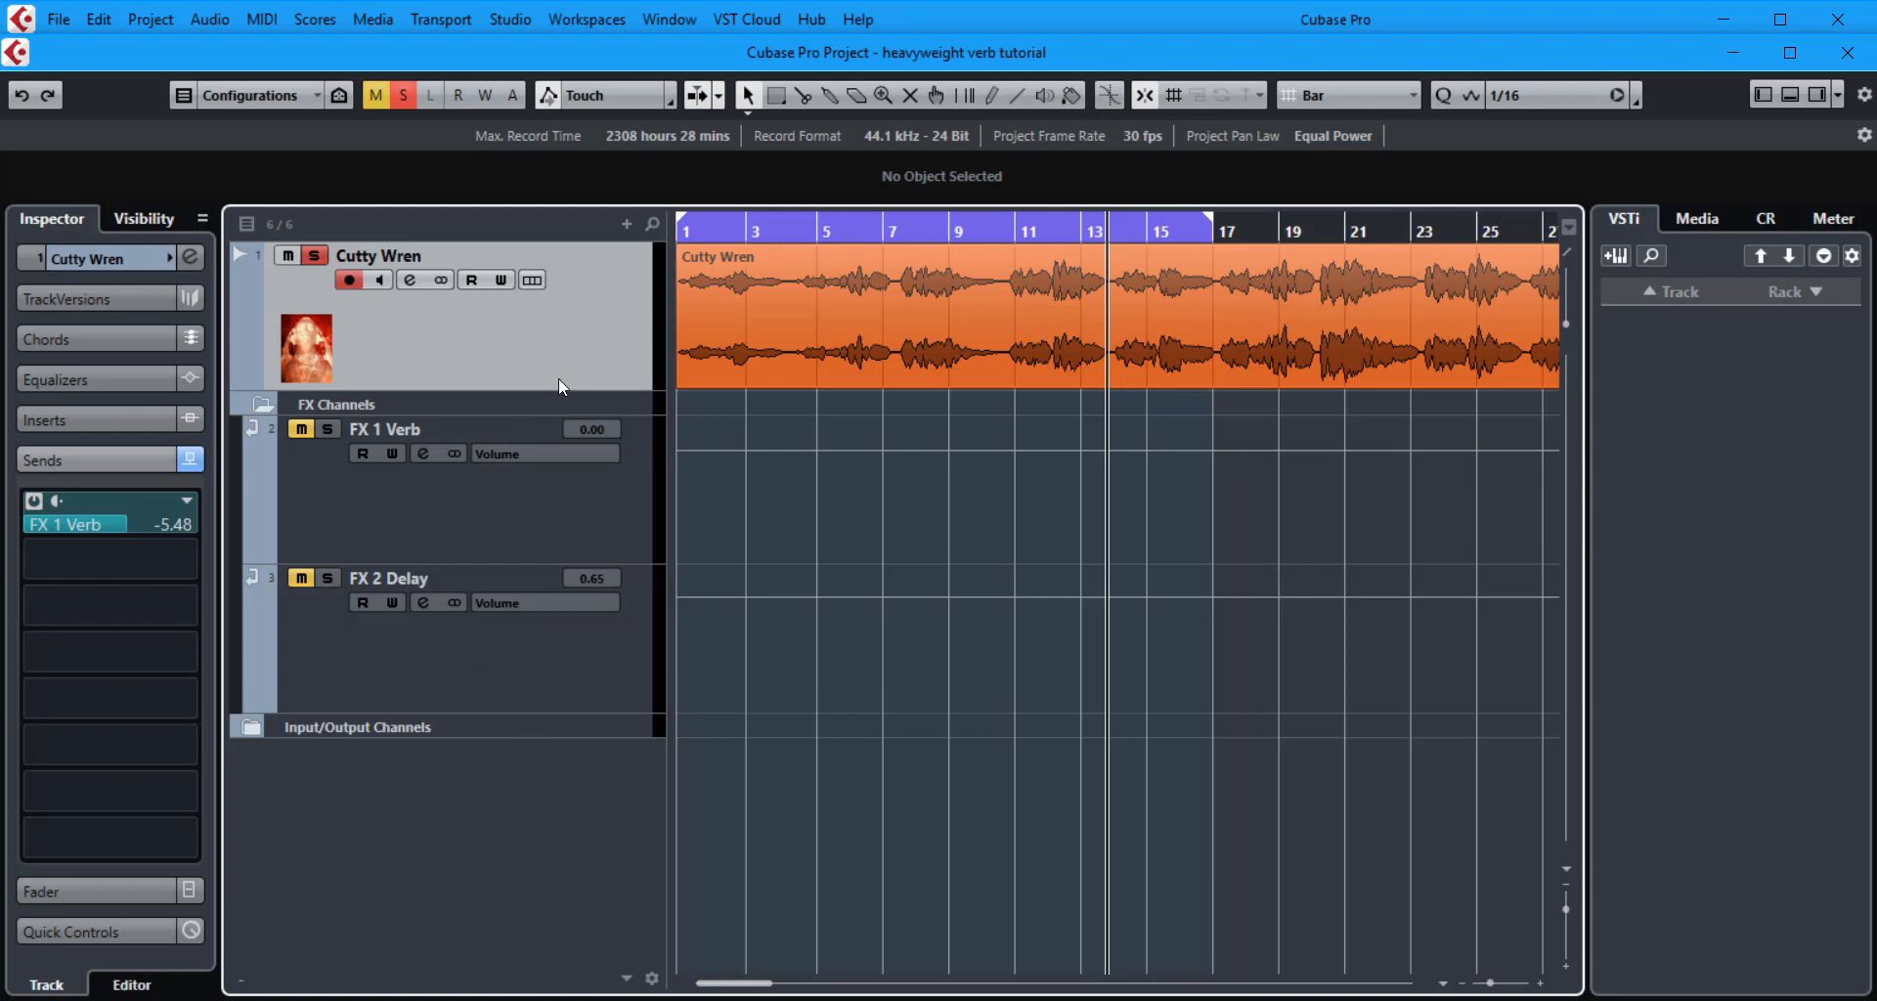
left_click(304, 429)
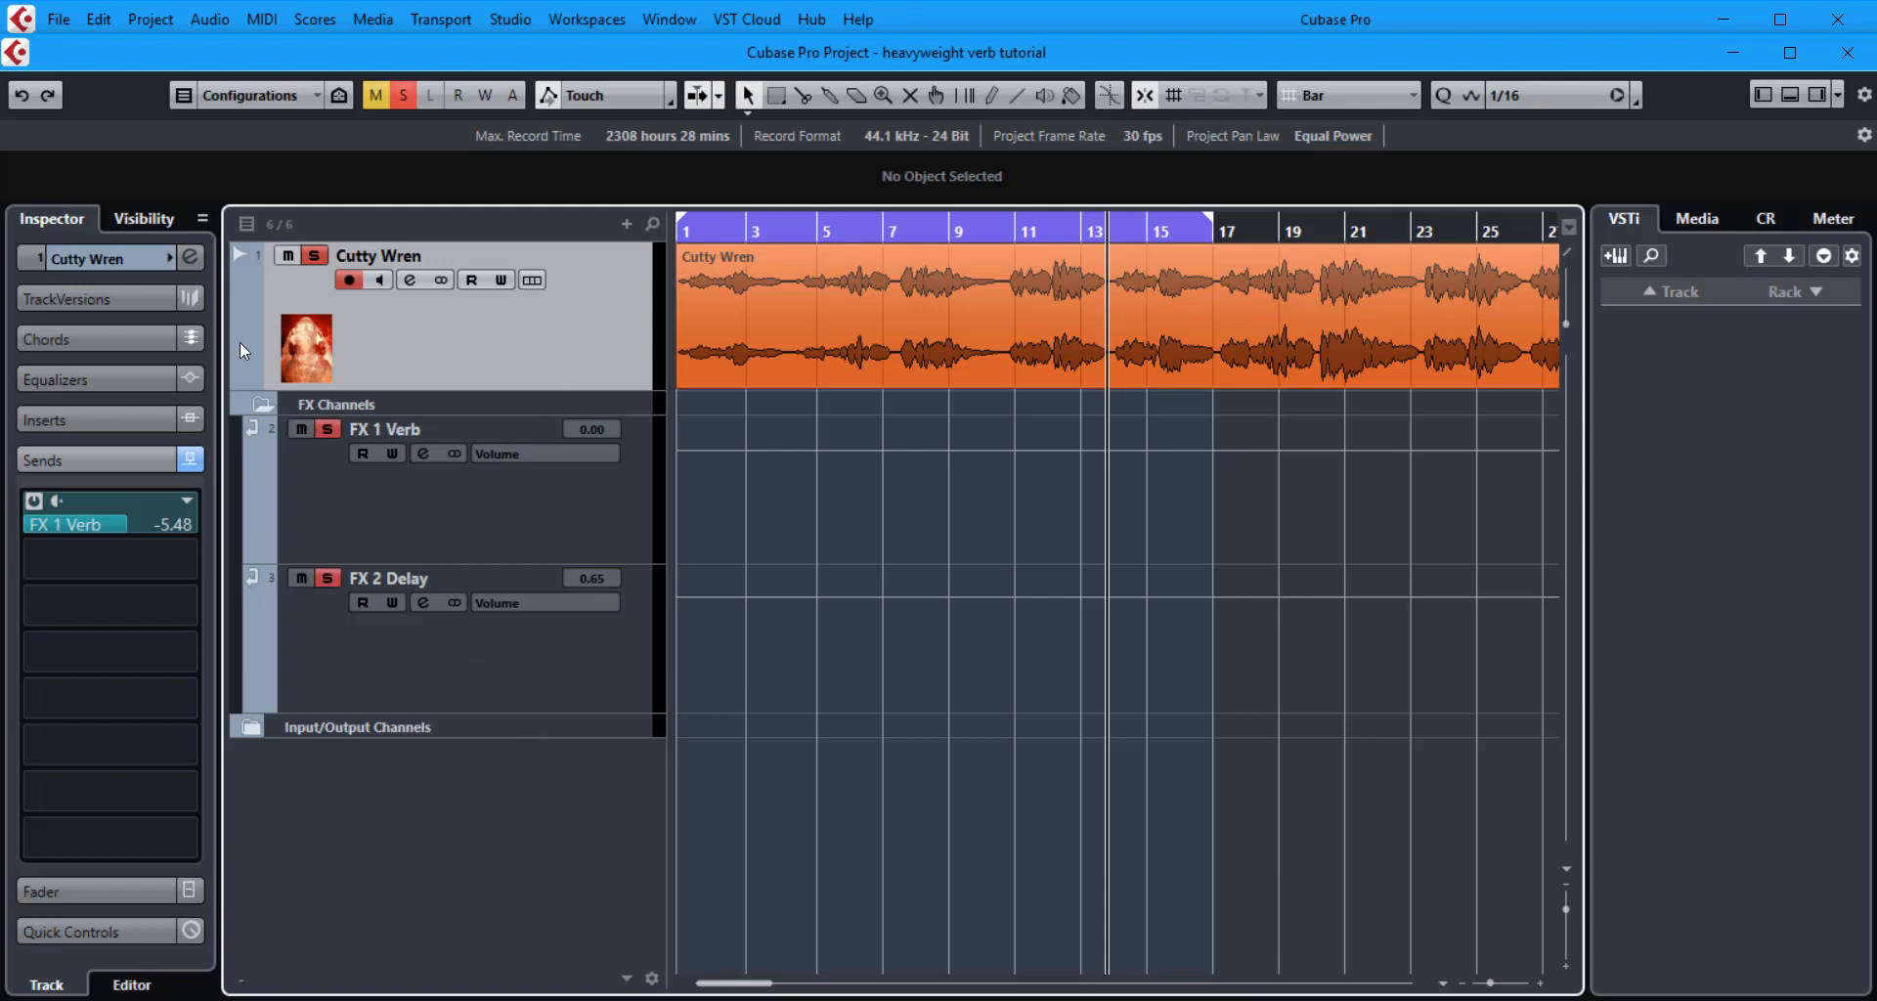
left_click(305, 579)
left_click(377, 474)
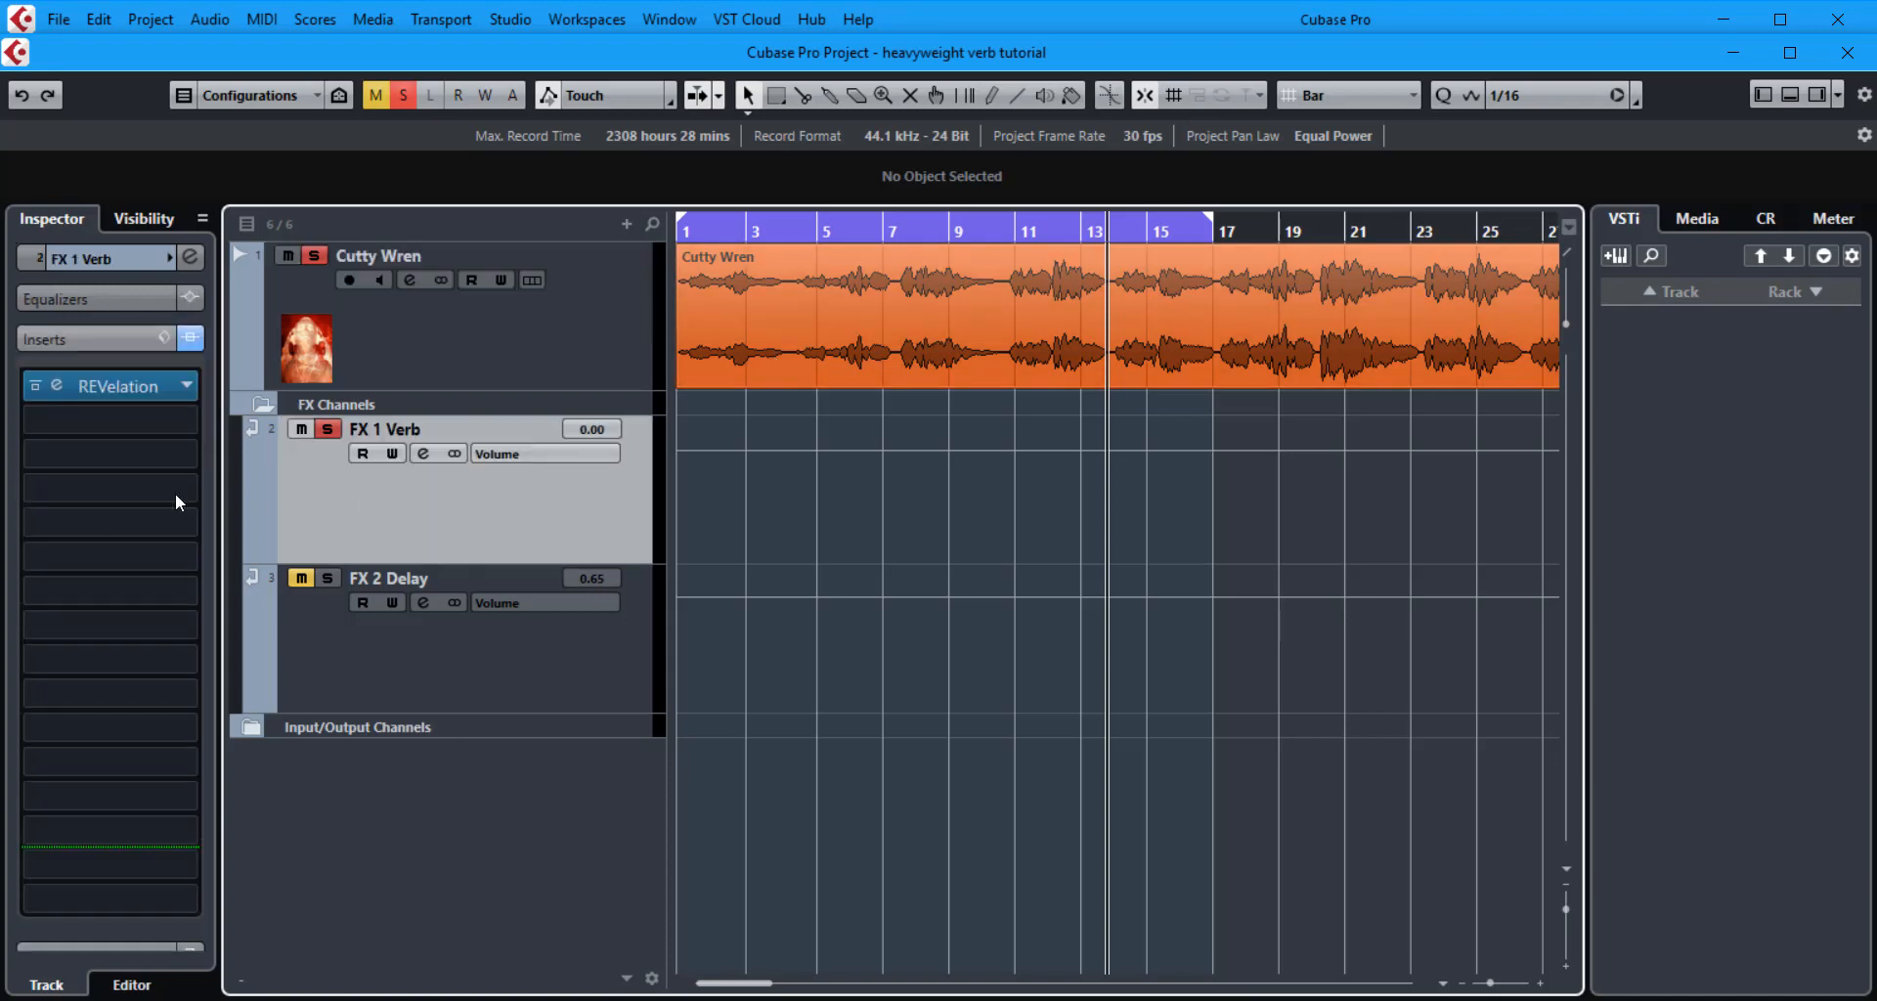
Review the REVelation settings on FX 1 Verb and the Cutty Wren track's send to that channel.
left_click(105, 388)
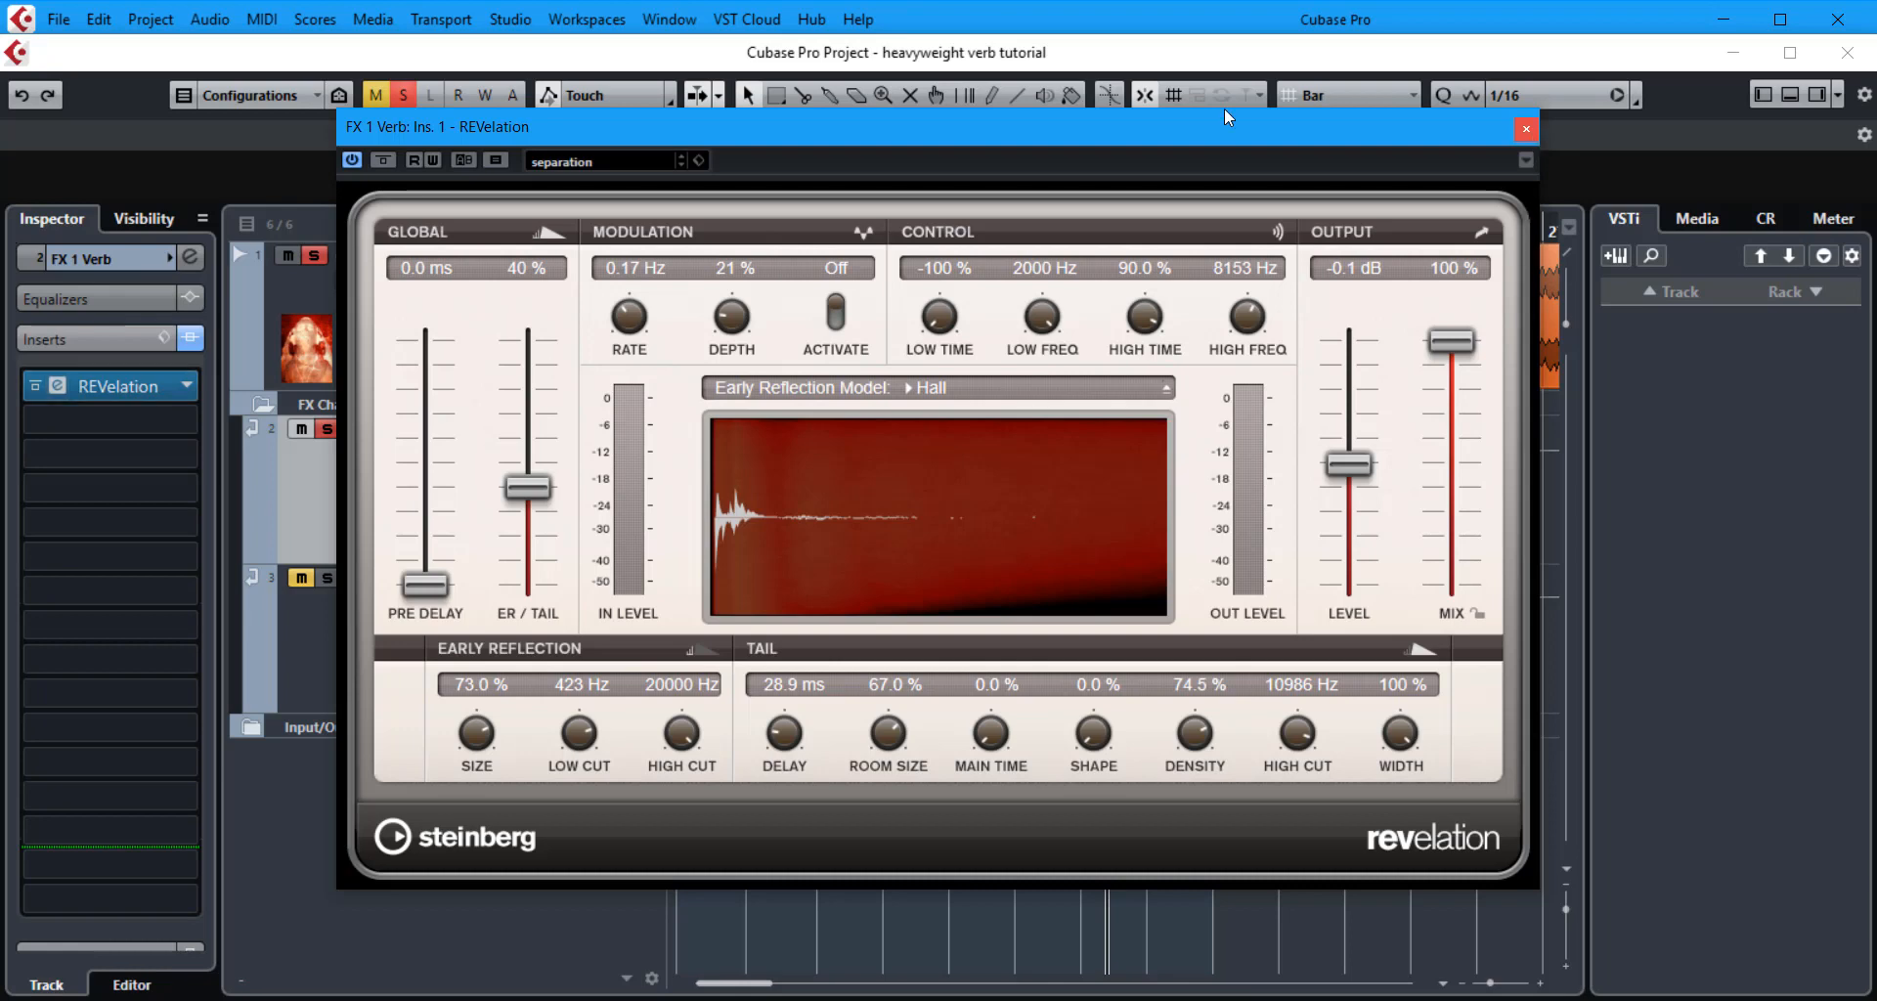
left_click(1526, 129)
left_click(406, 306)
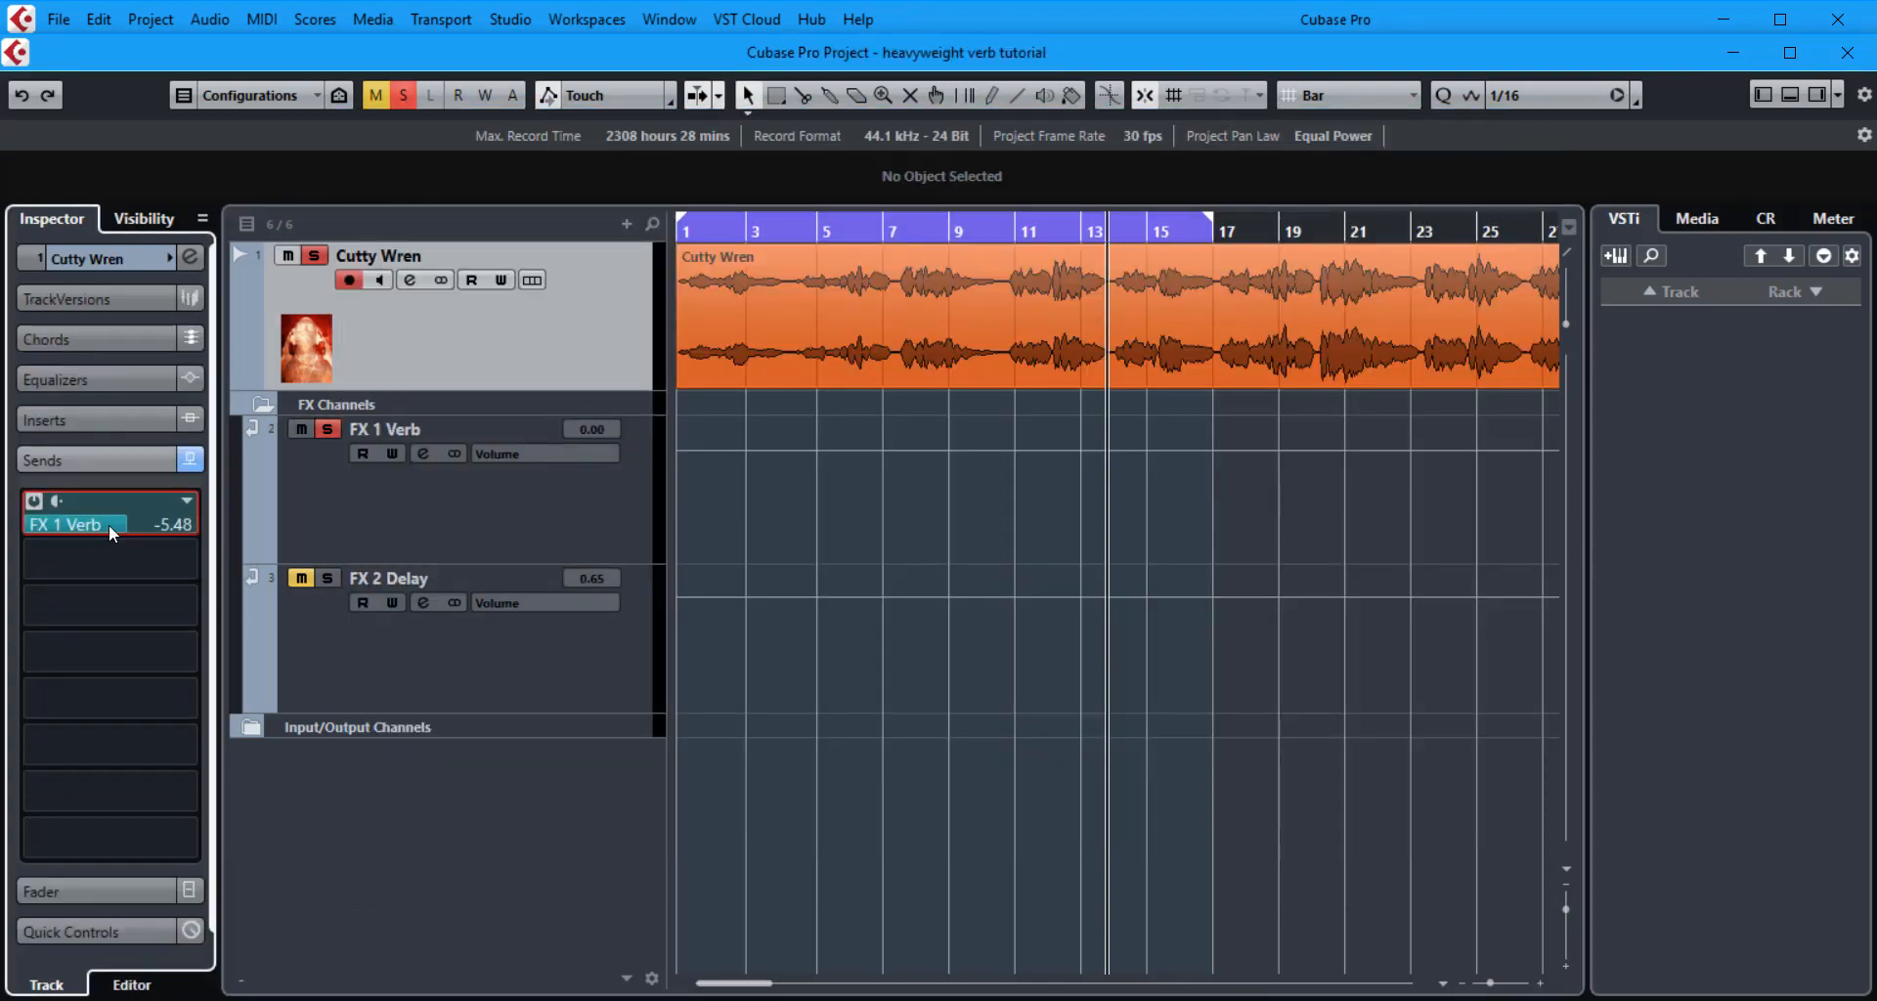
left_click_drag(108, 524, 102, 525)
scroll(102, 528, "down", 1)
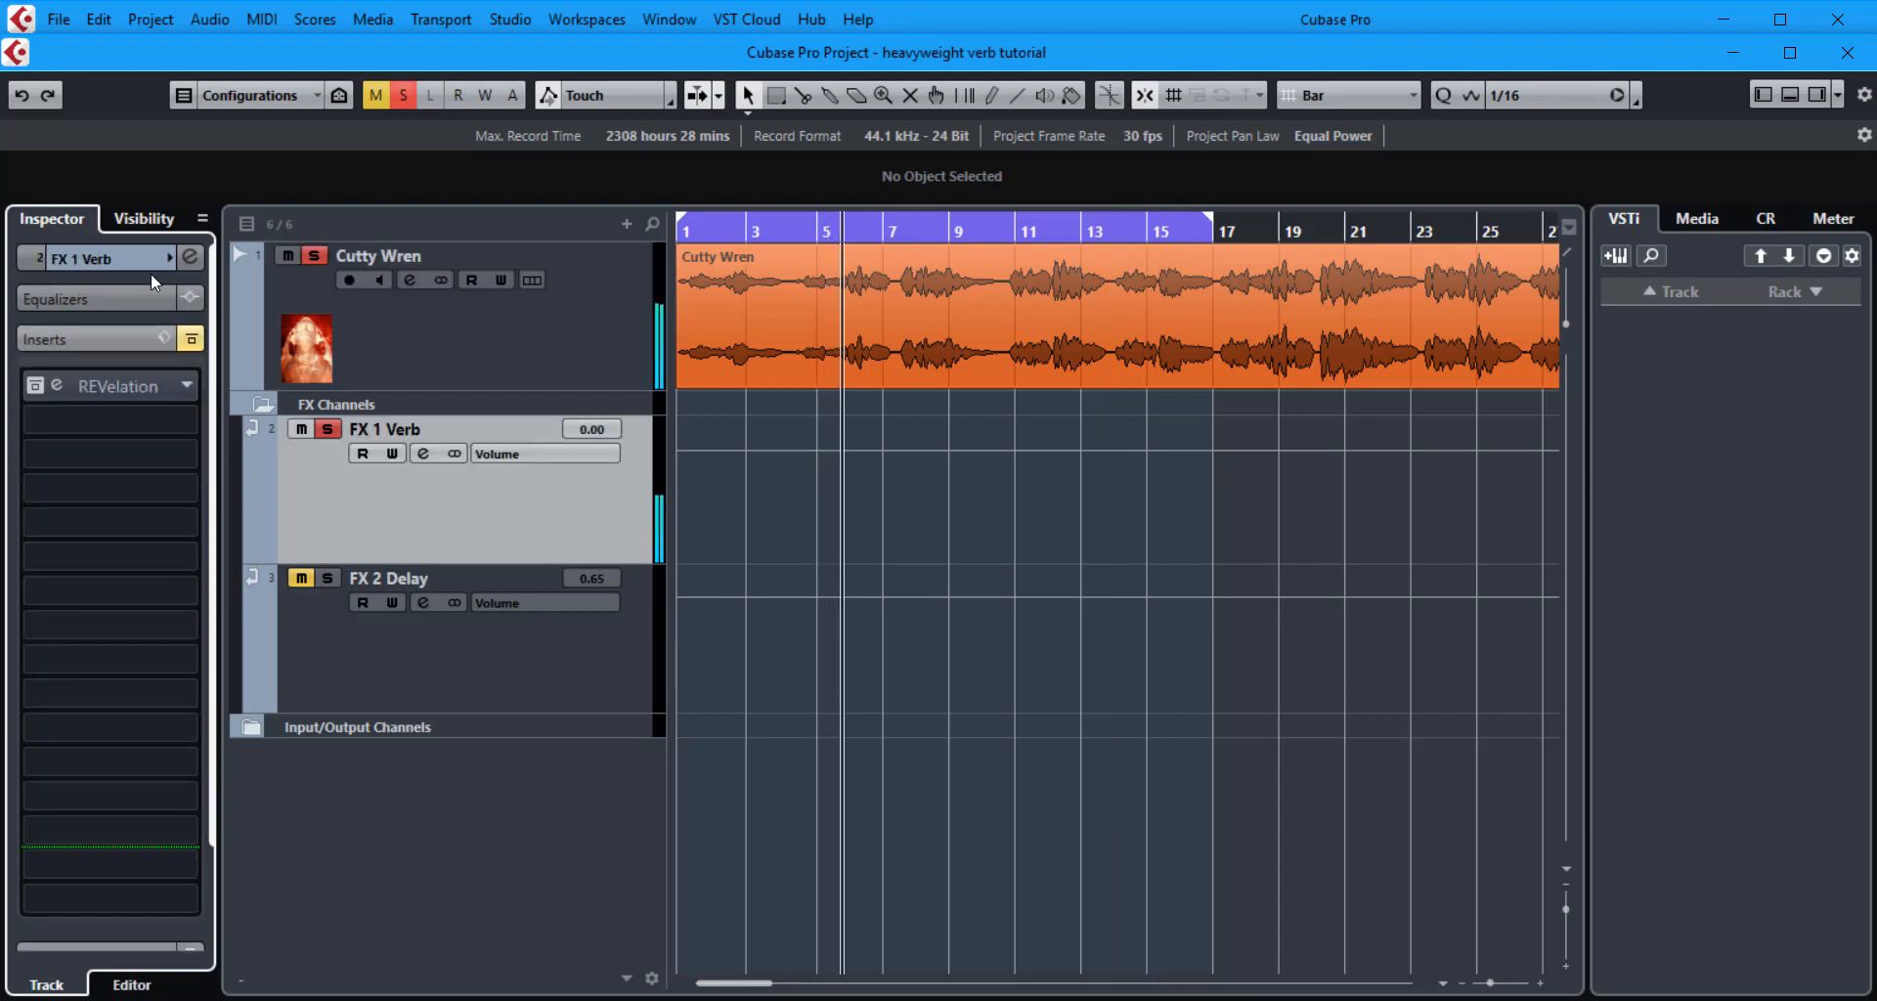
Compare the Cutty Wren audio with the FX 1 Verb inserts bypassed and active during playback.
key("b")
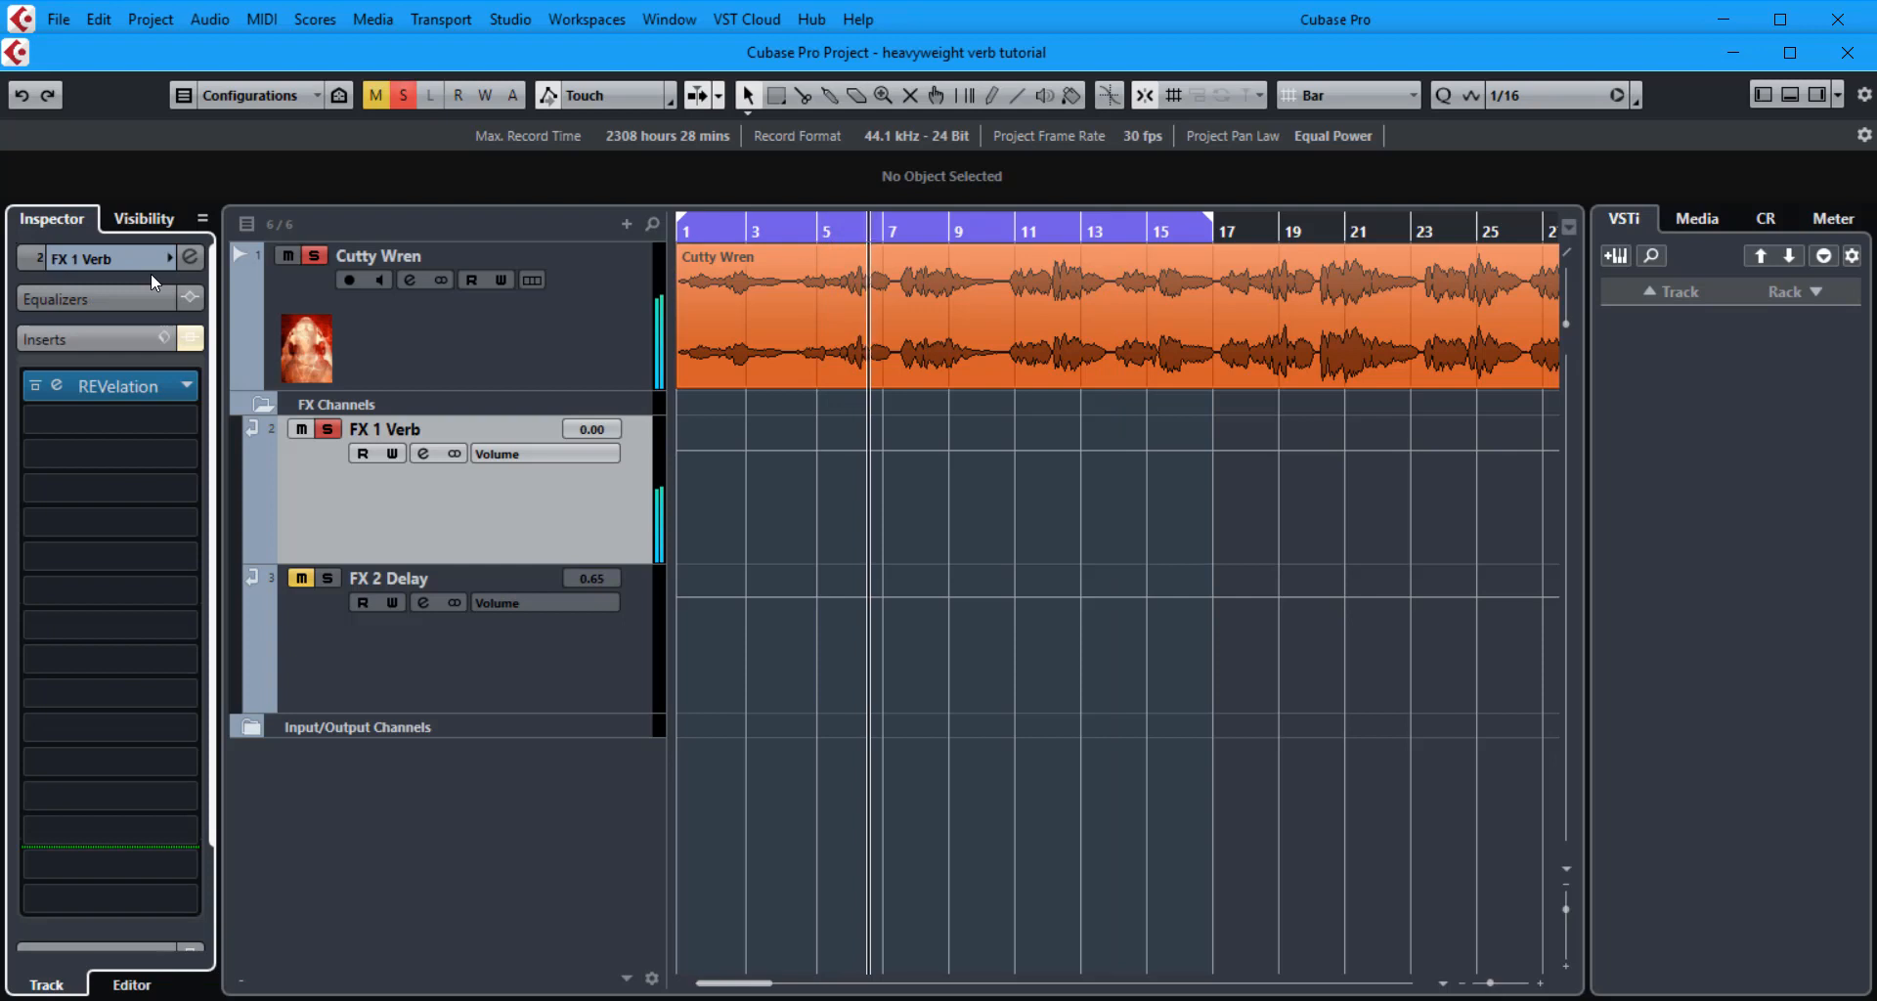
key("b")
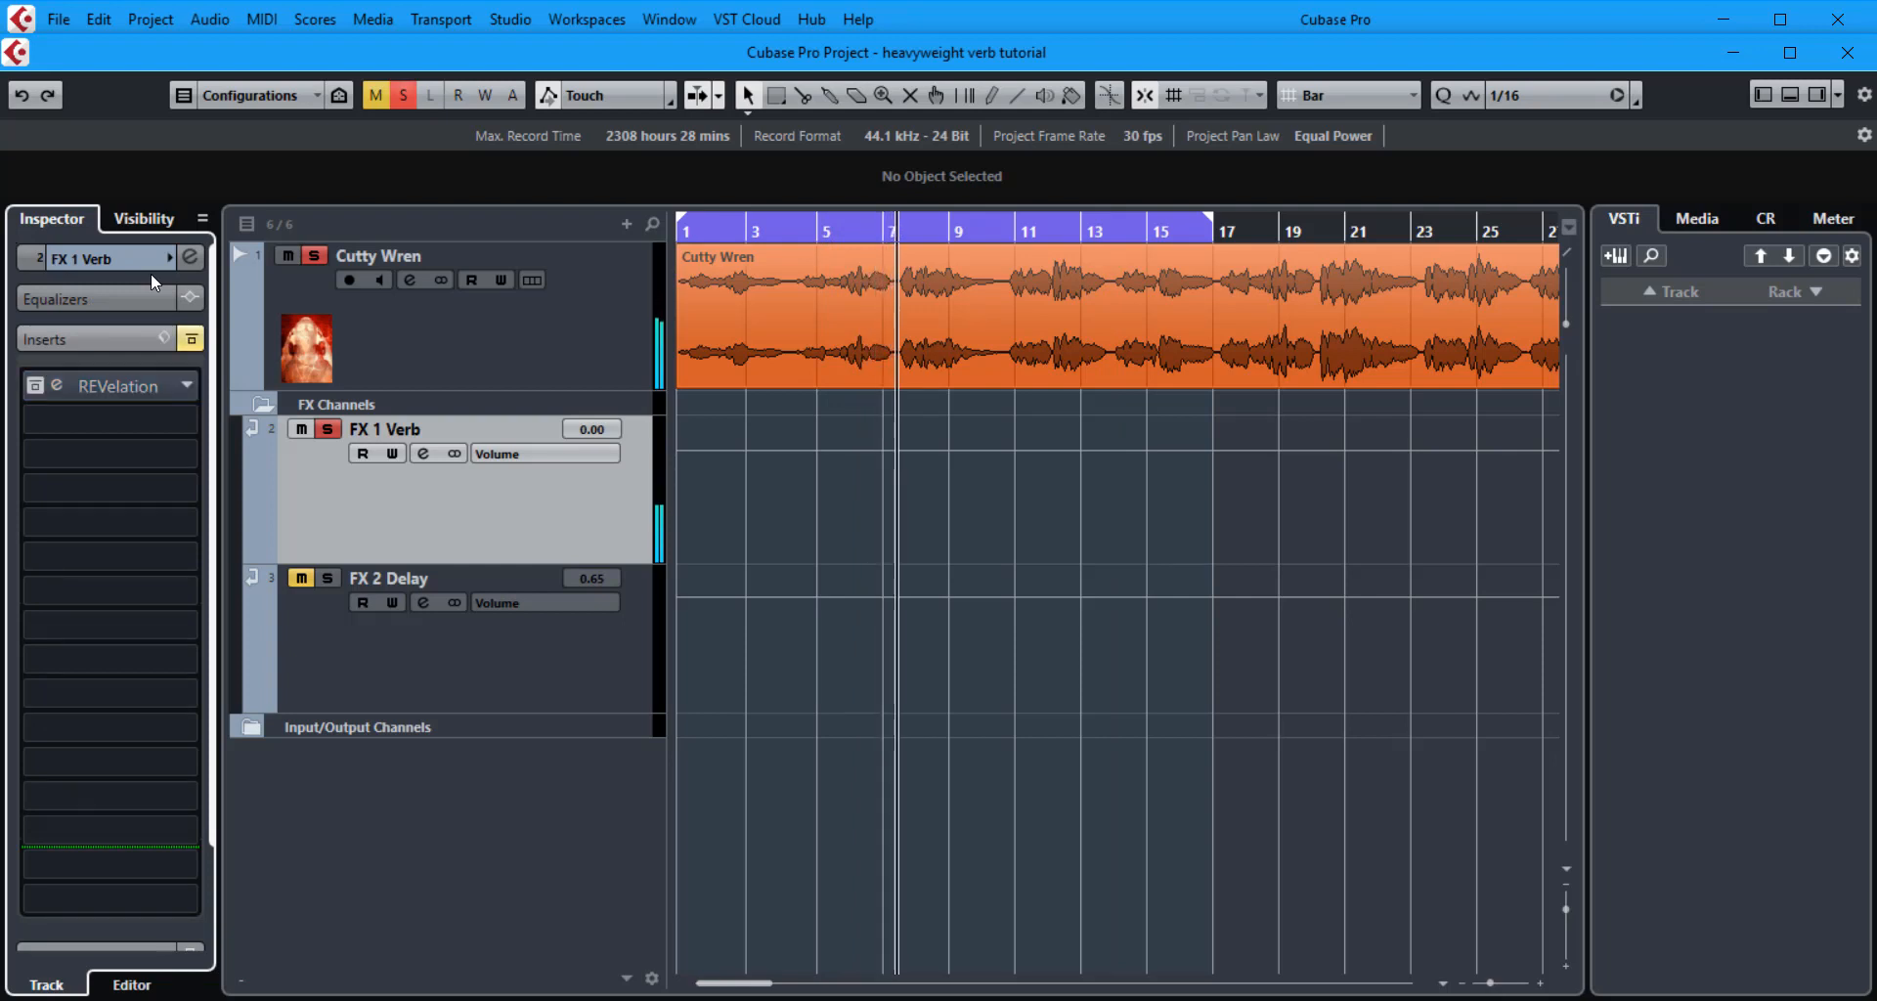
key("b")
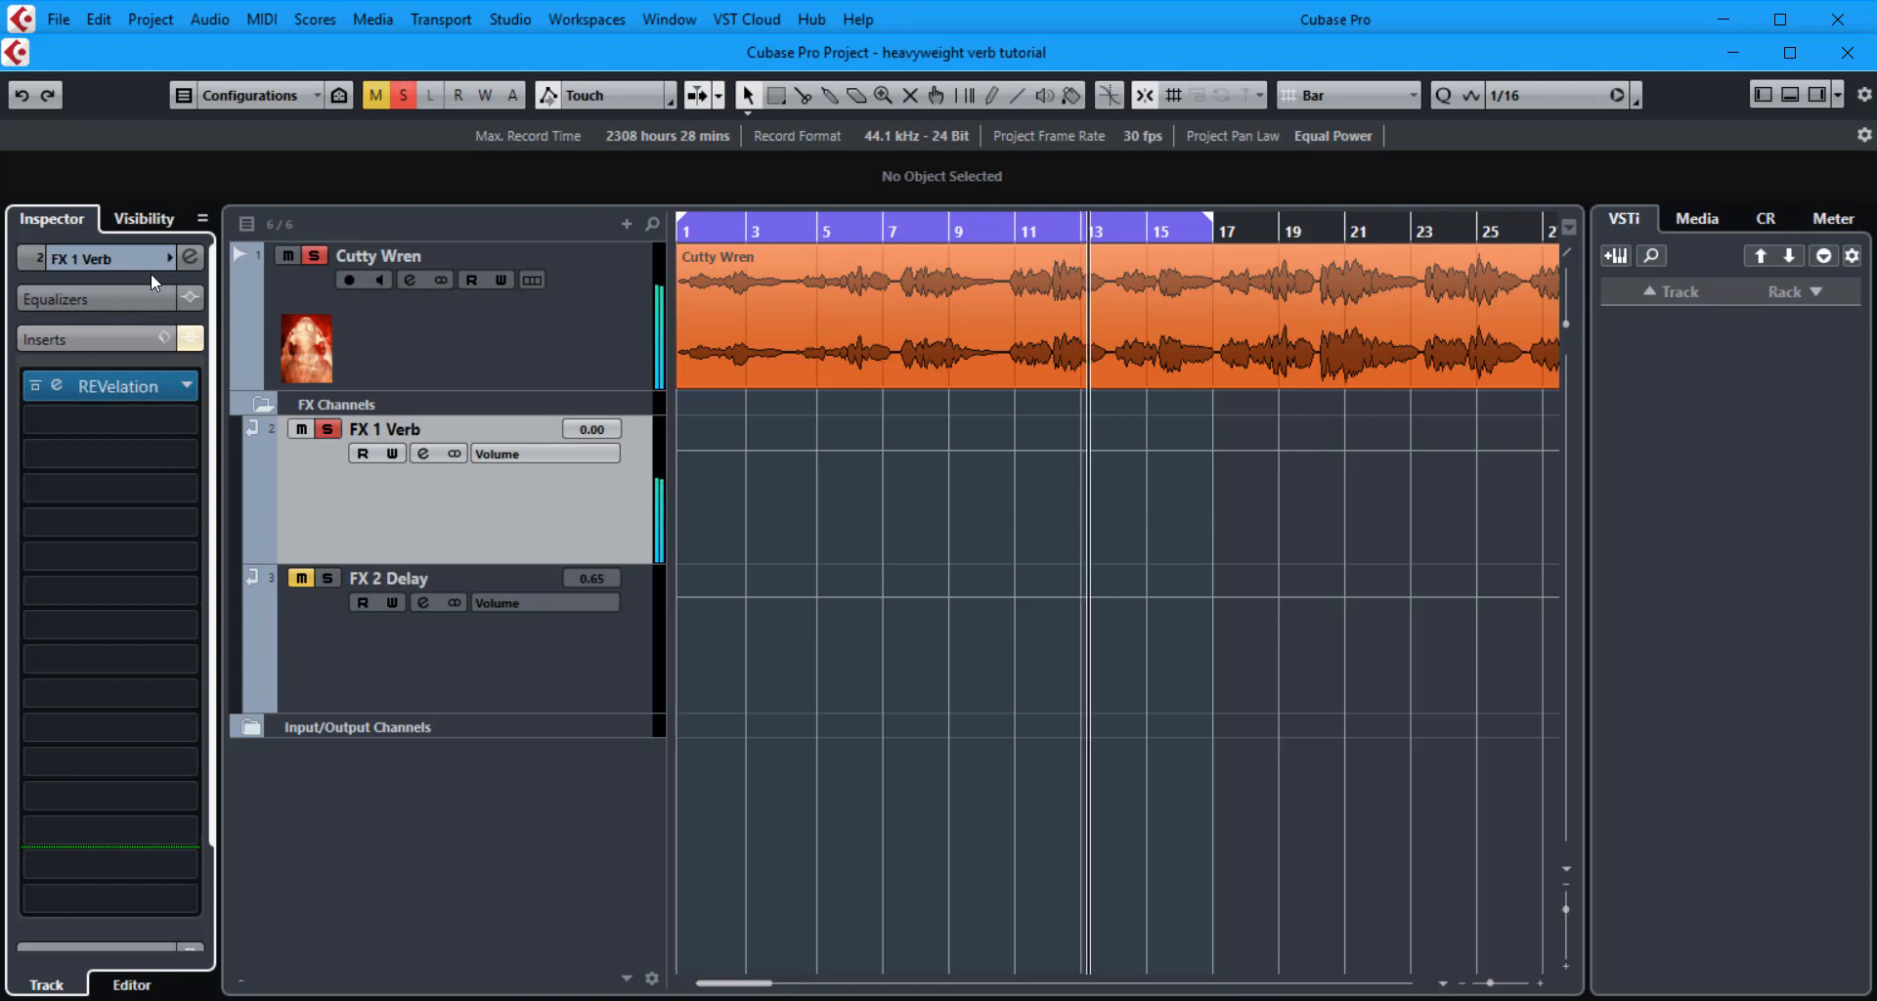
left_click(190, 337)
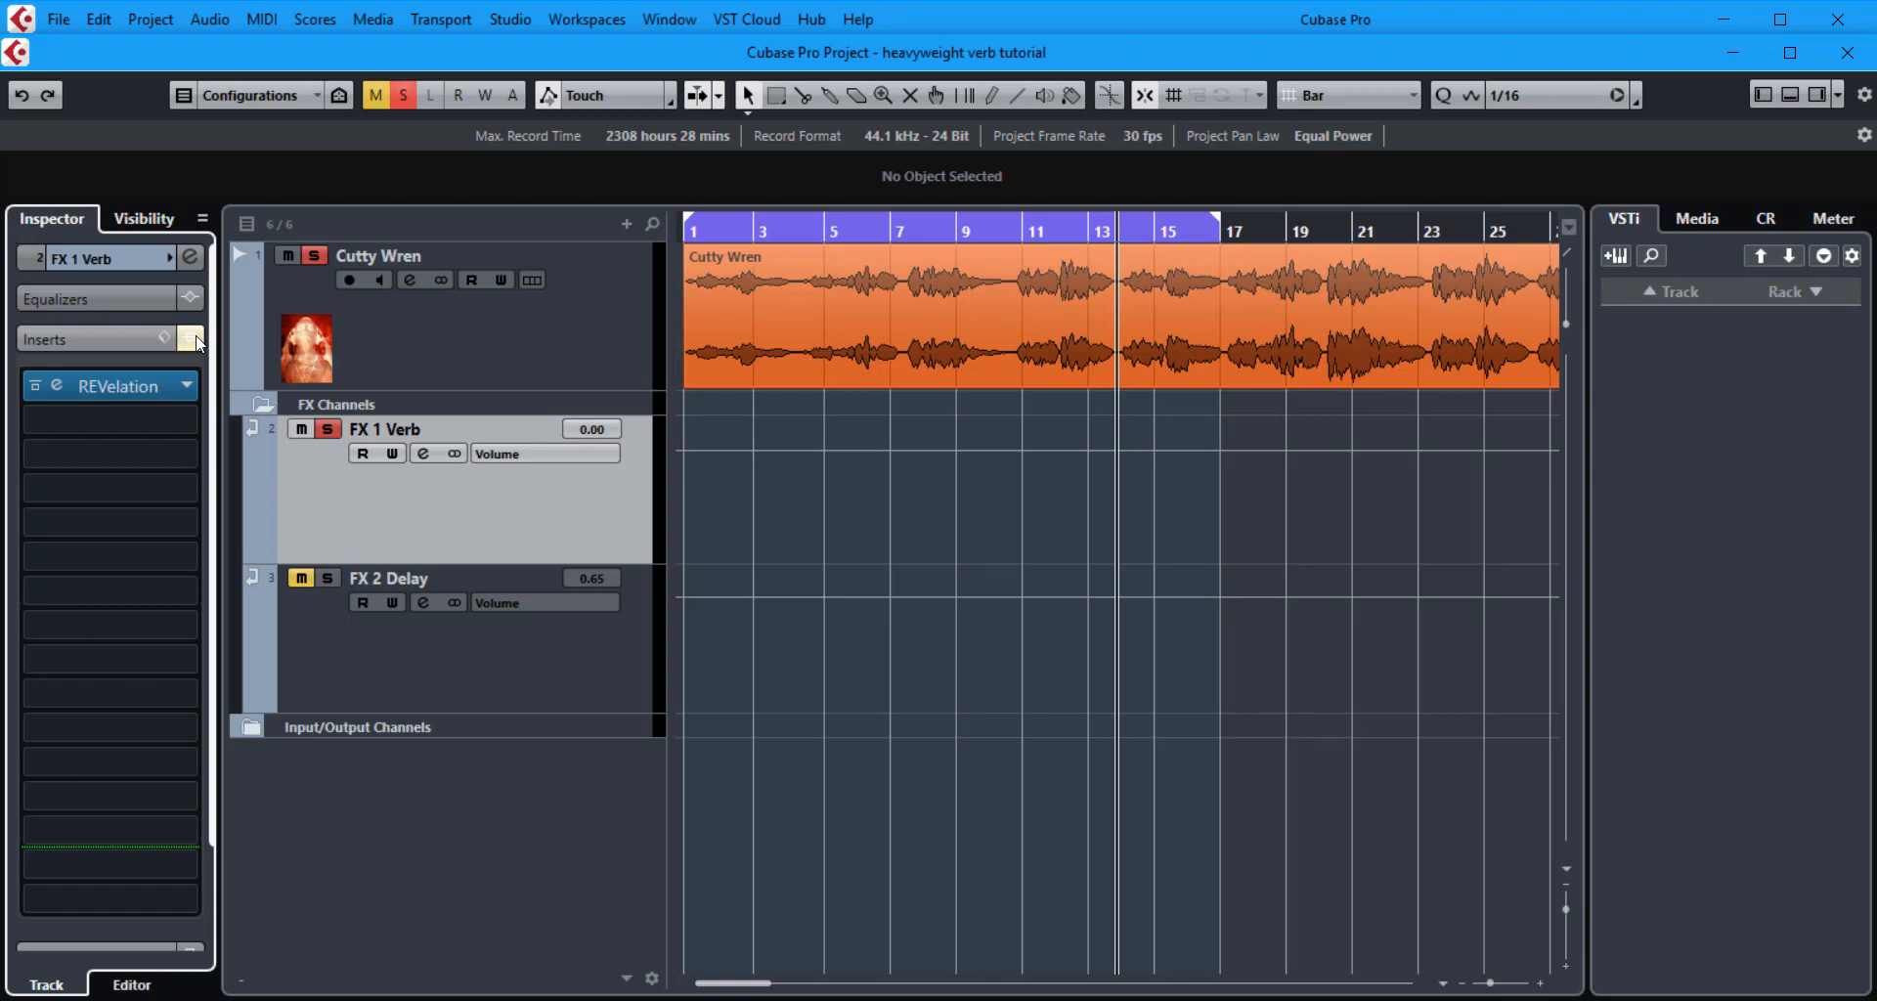
left_click(191, 338)
Set REVelation's tail Main Time to 0.0 % and Pre Delay to 0.0 ms on the FX 1 Verb channel.
left_click(153, 386)
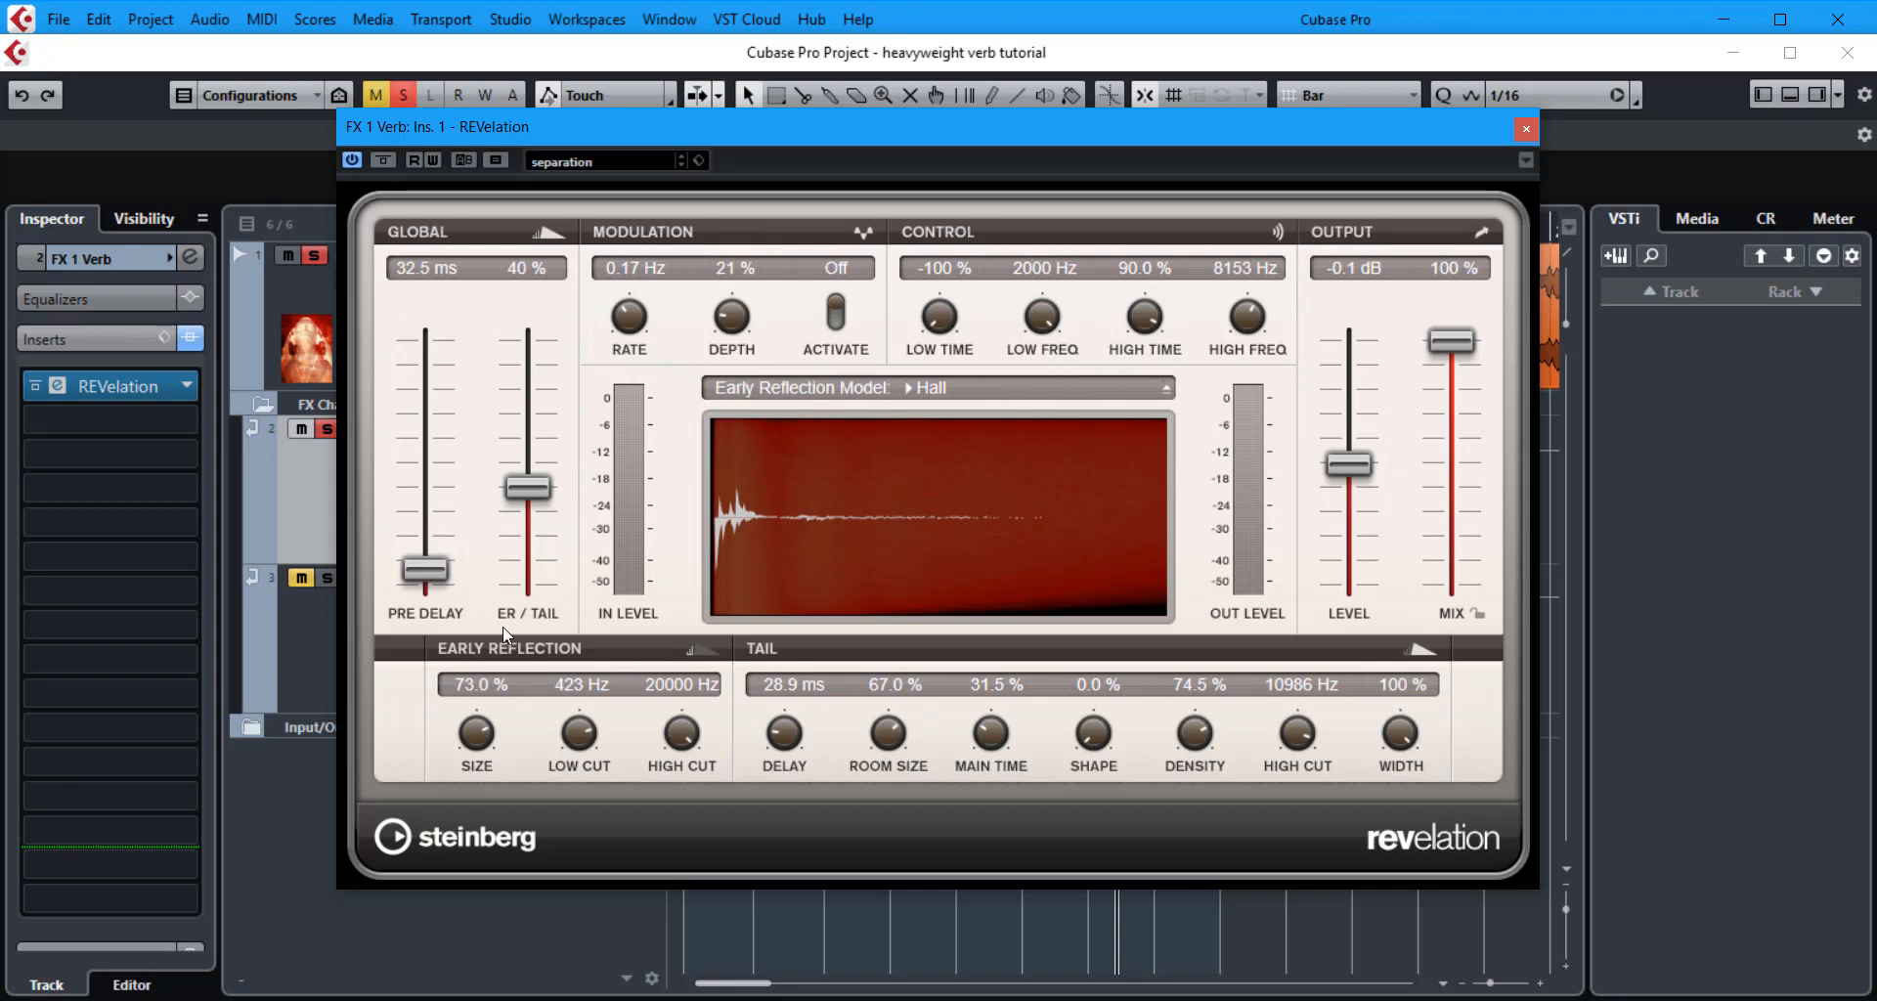
left_click_drag(990, 739, 1000, 858)
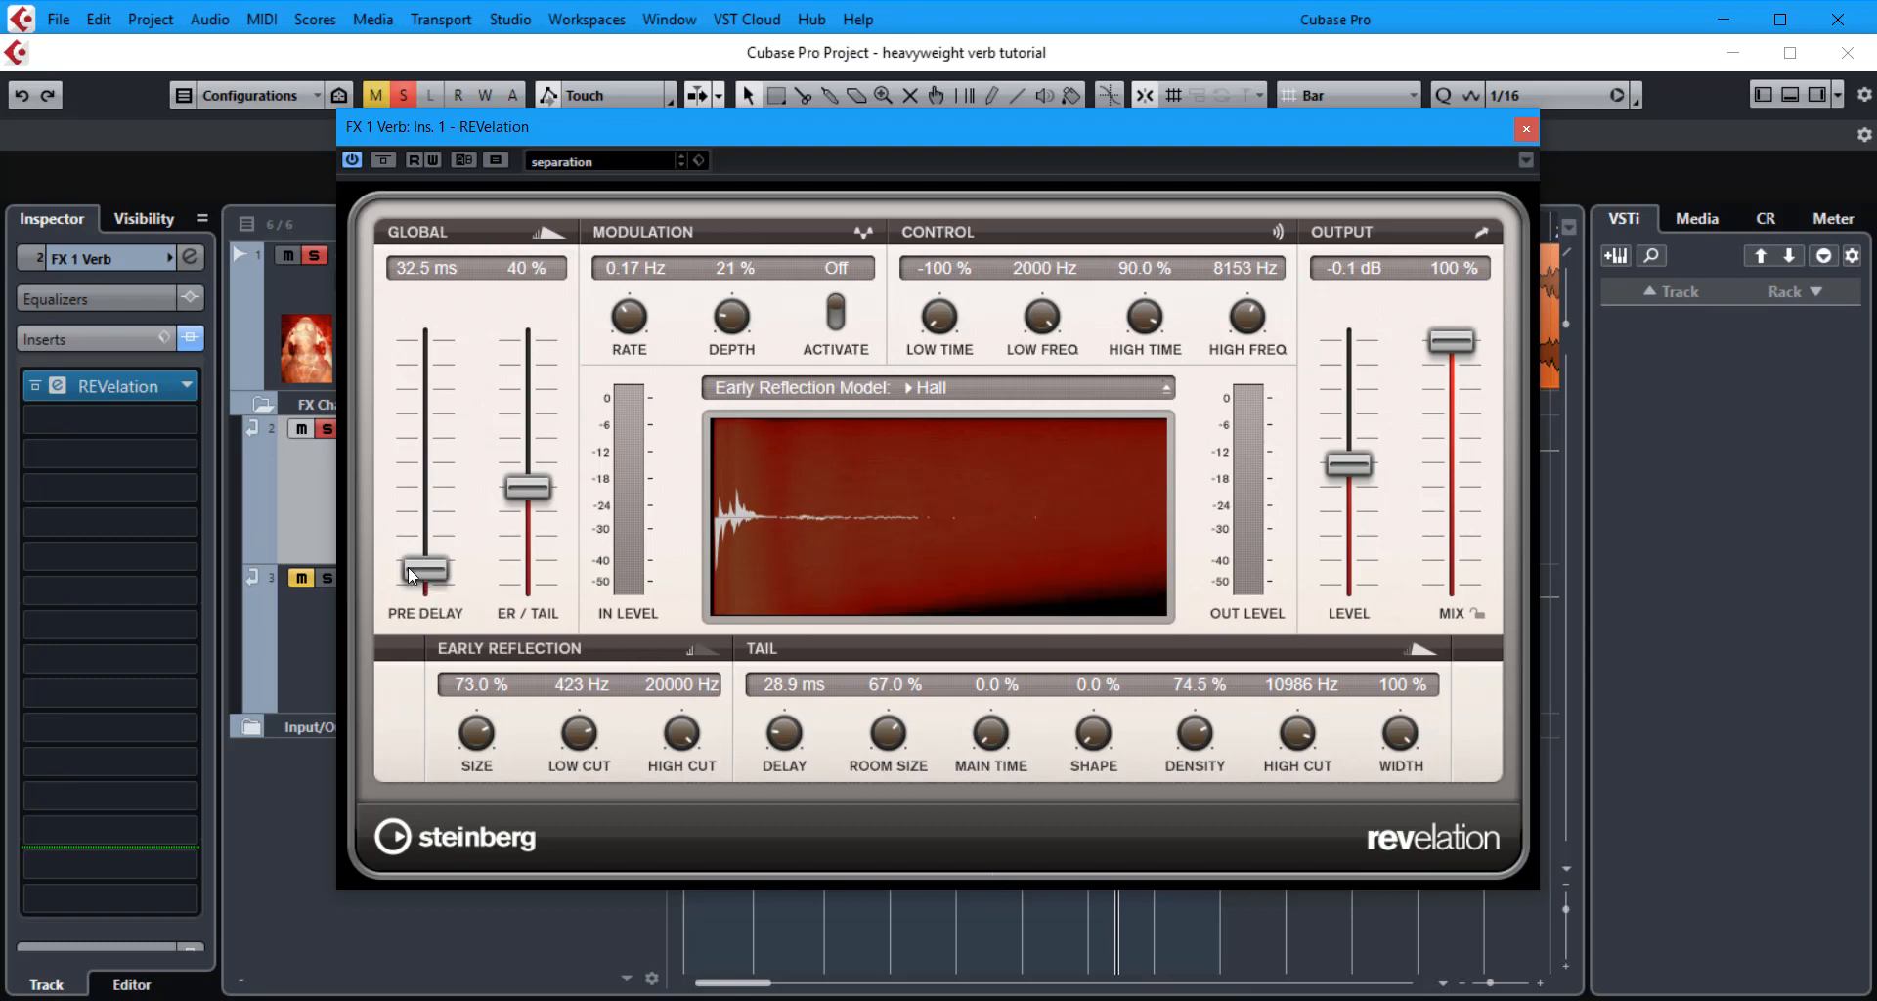
left_click_drag(409, 567, 412, 618)
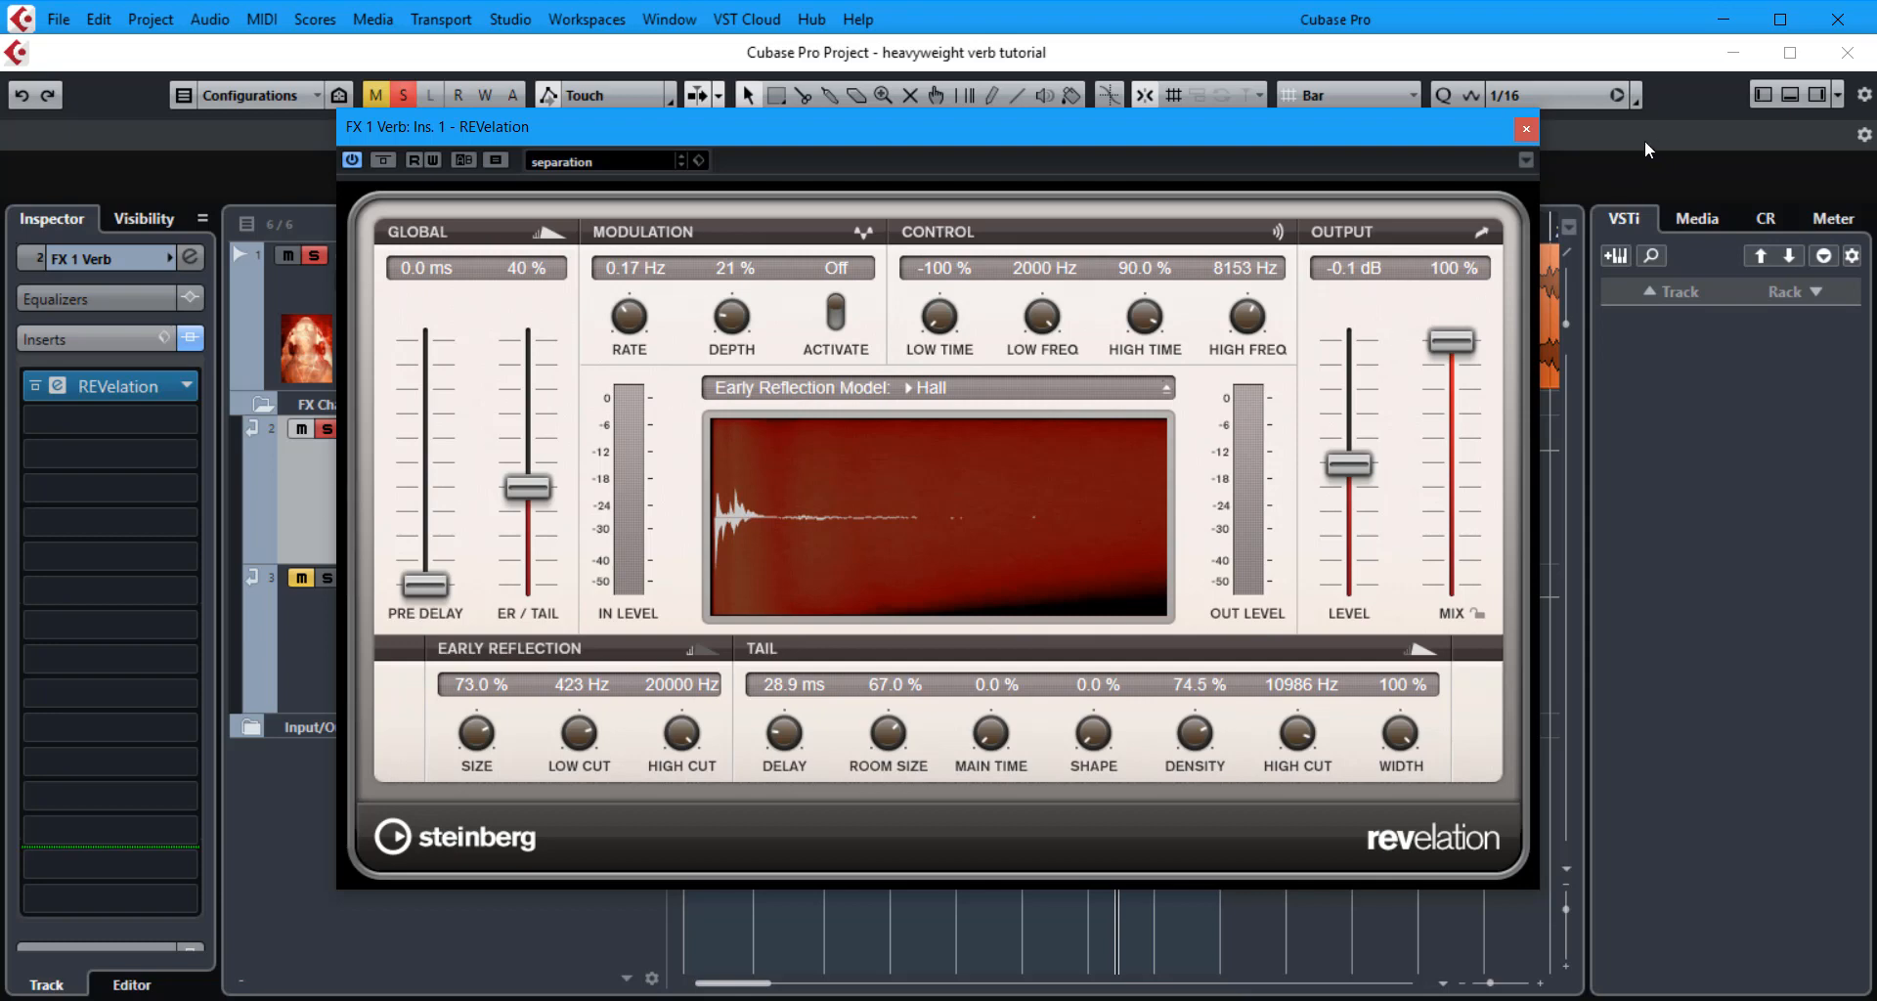
left_click(1526, 133)
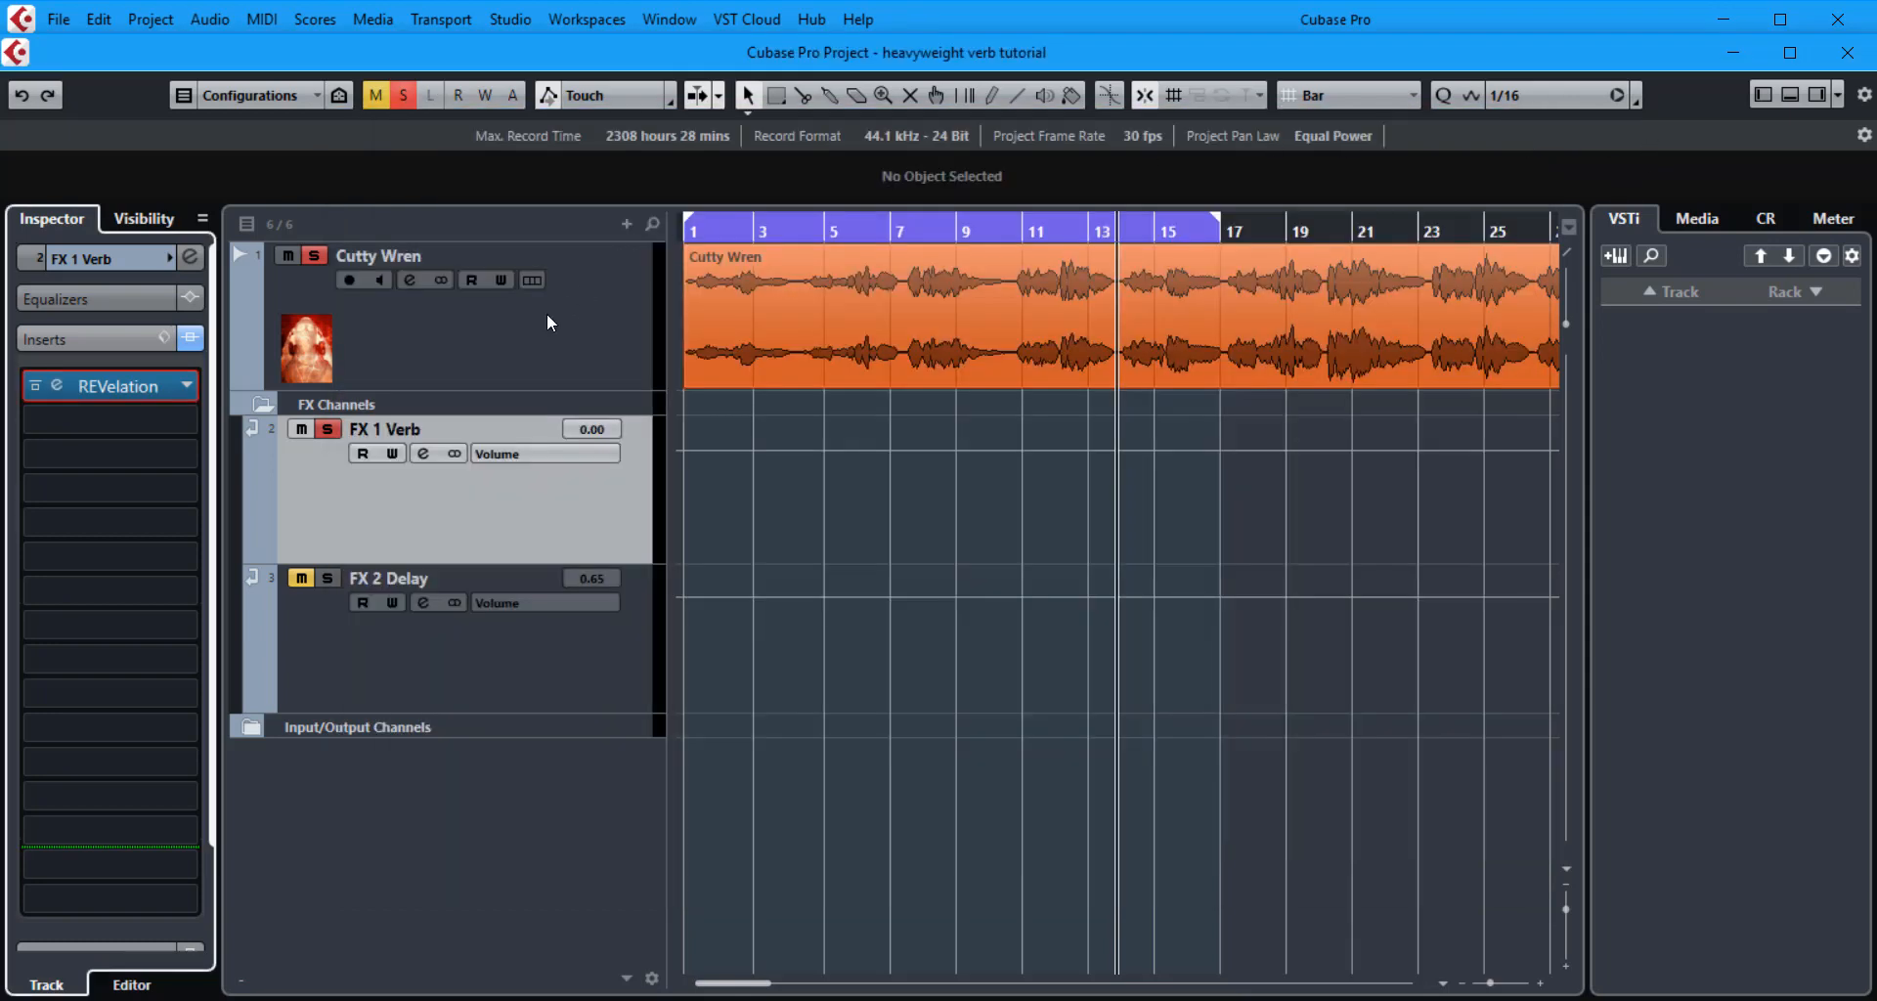
Play the project from bar 7 and compare the sound with REVelation switched off and on.
left_click(890, 229)
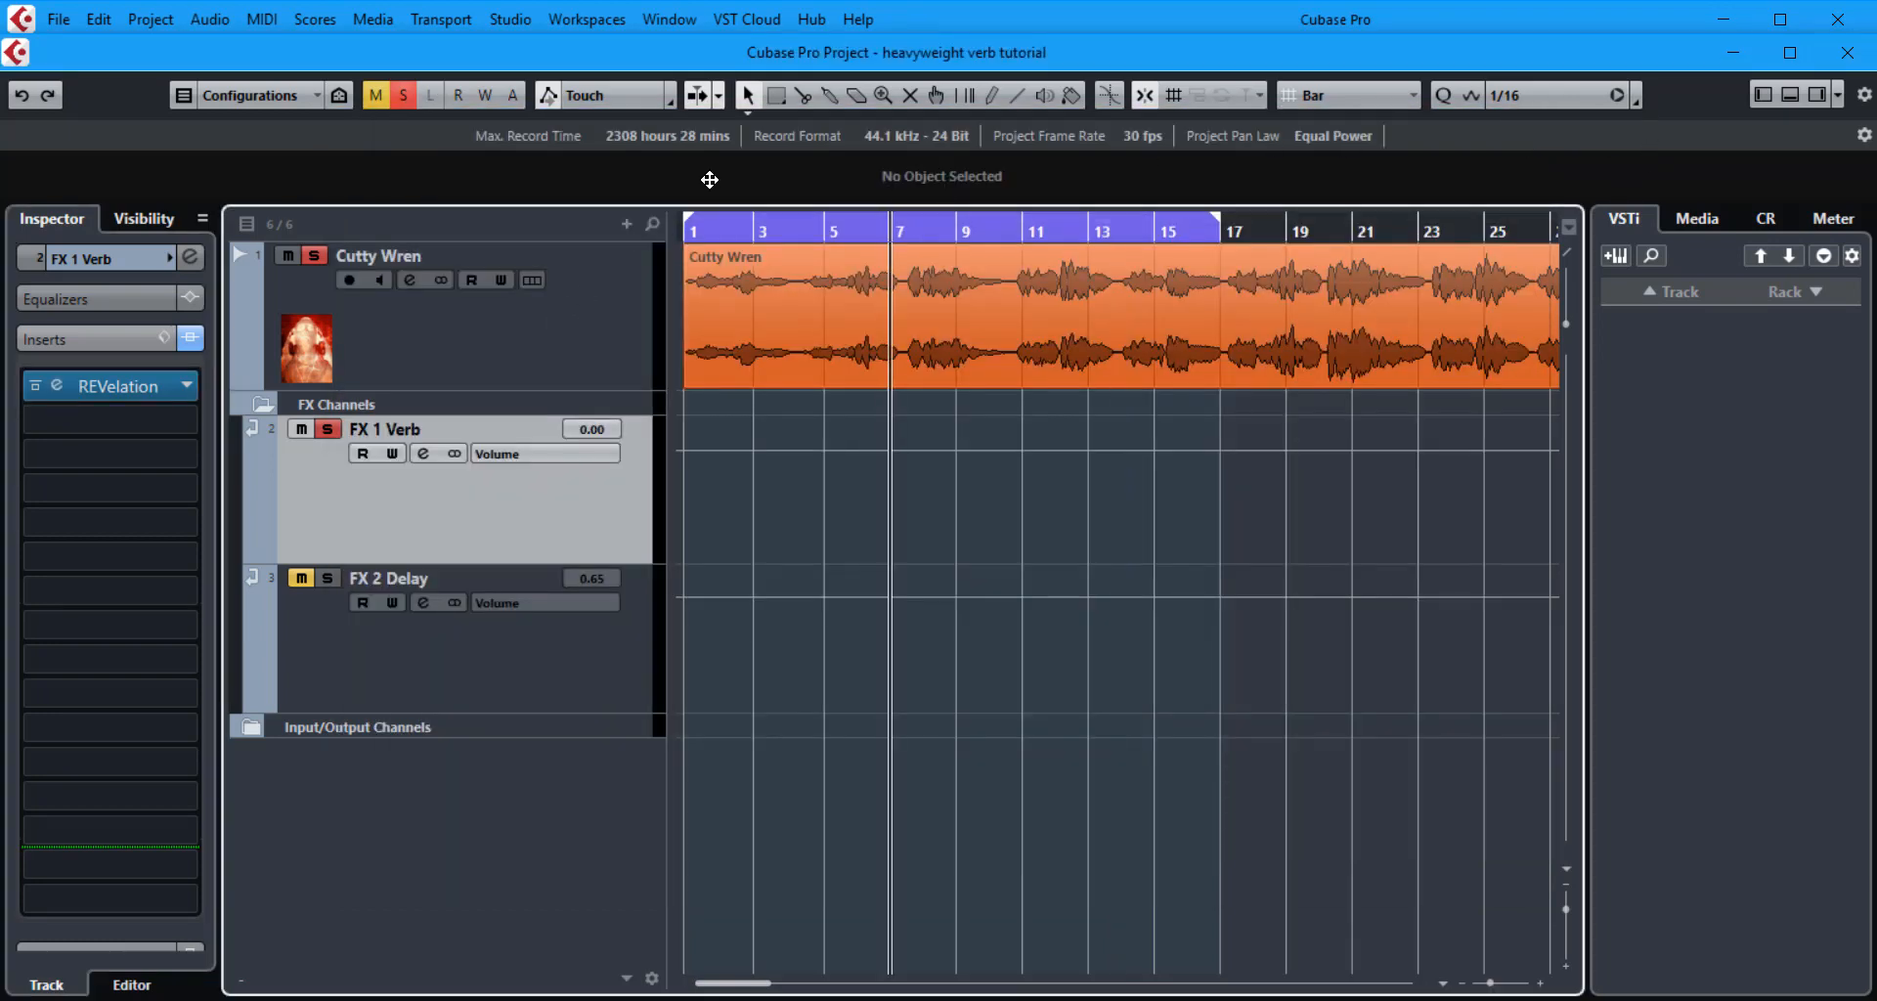
left_click(118, 386)
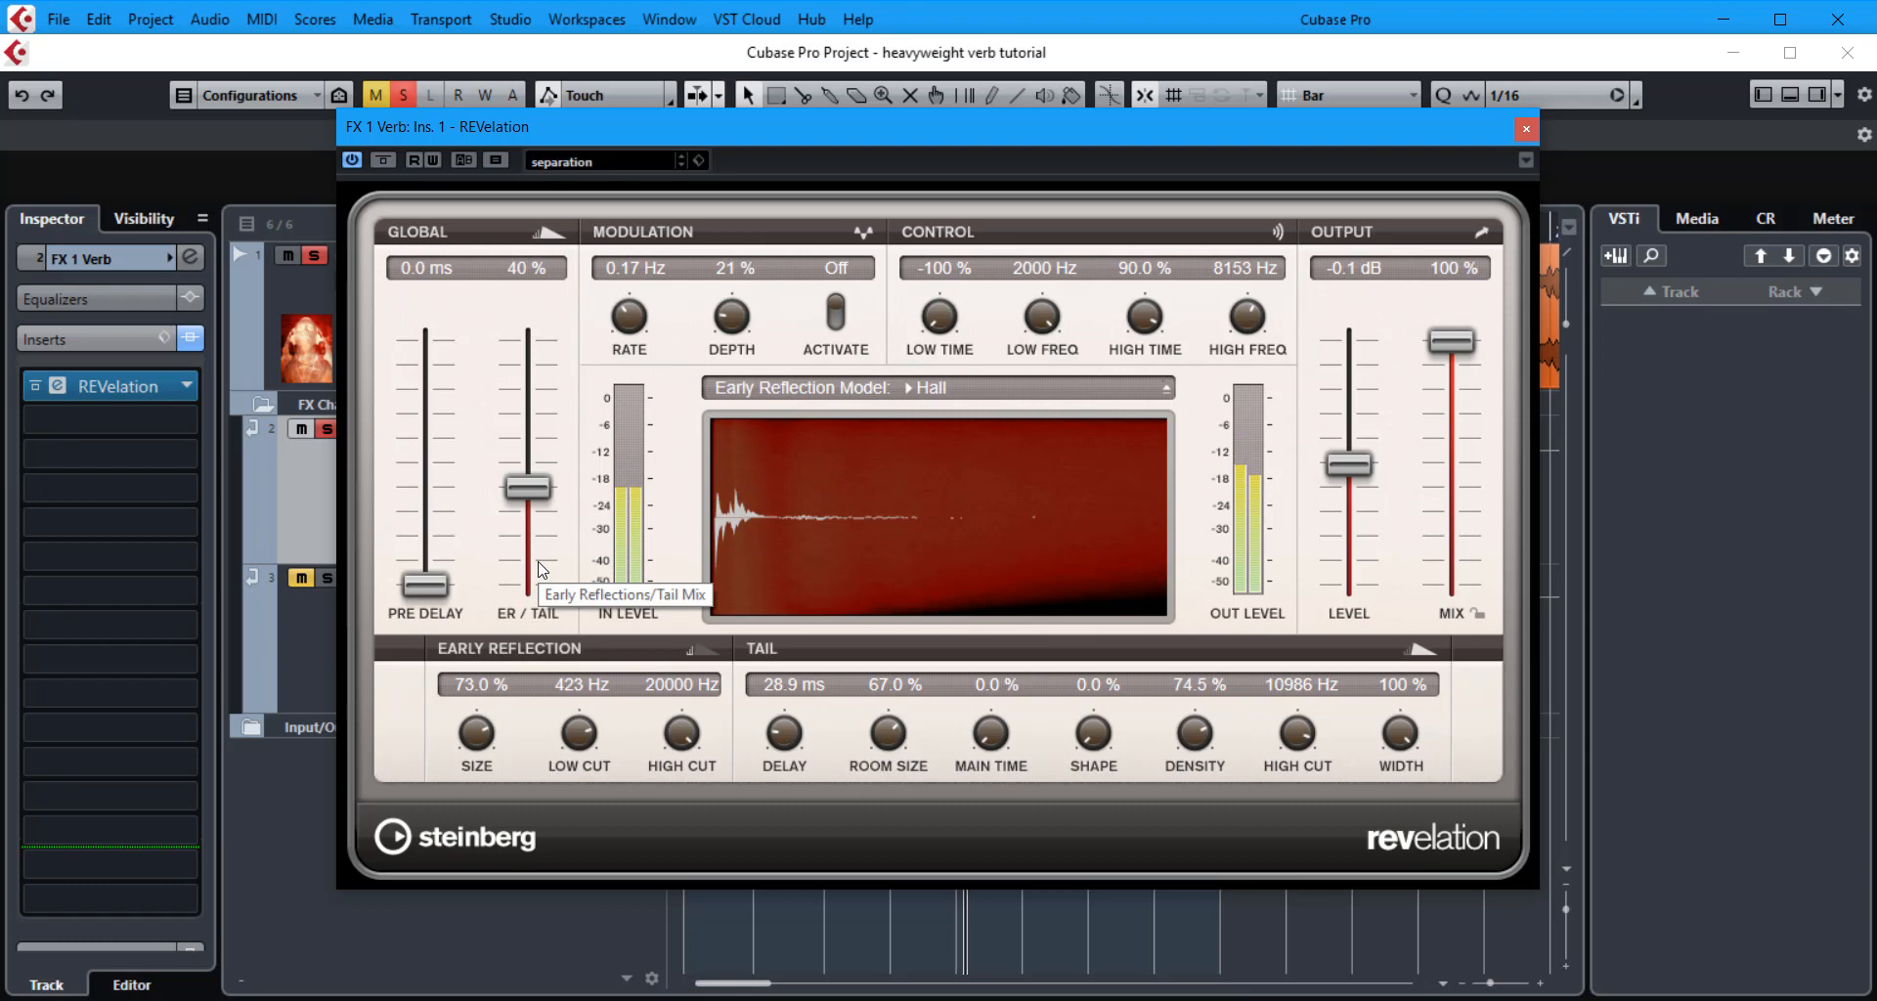
left_click(353, 161)
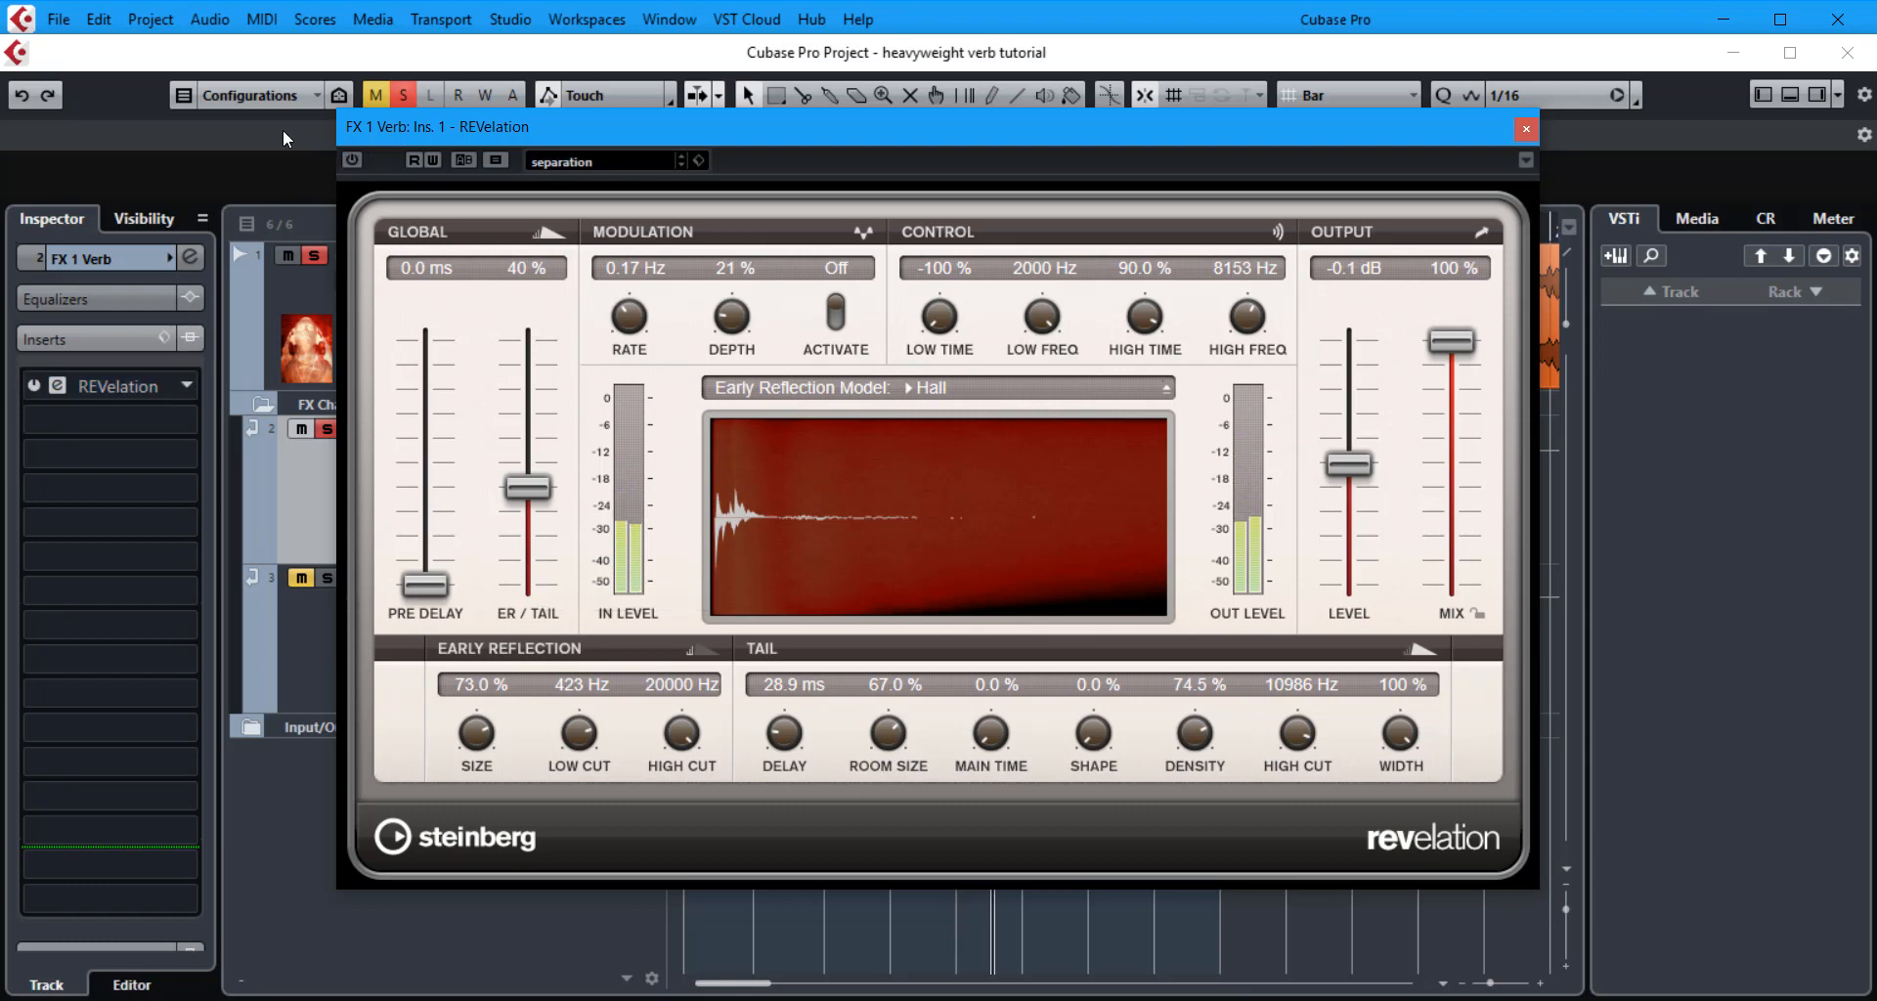
left_click(353, 161)
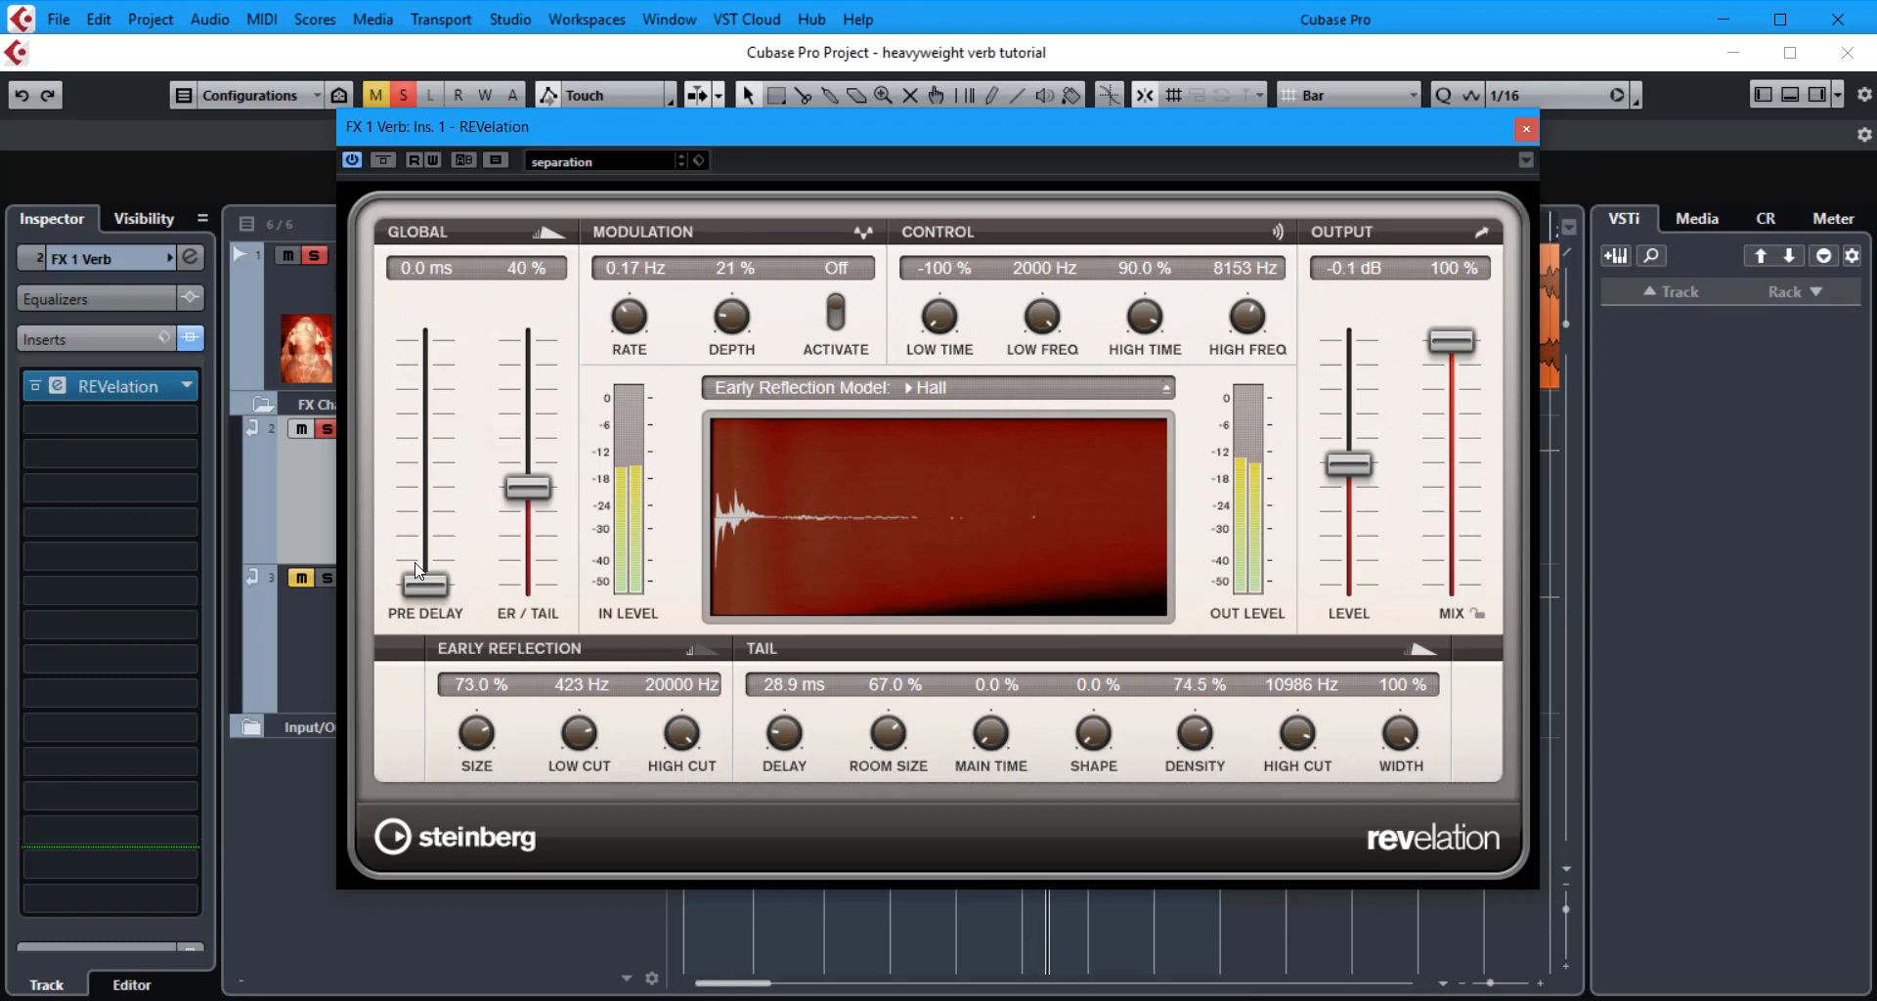
Raise REVelation's Pre Delay to 30.0 ms to hear its effect, and stop playback.
left_click_drag(421, 579, 419, 567)
key("space")
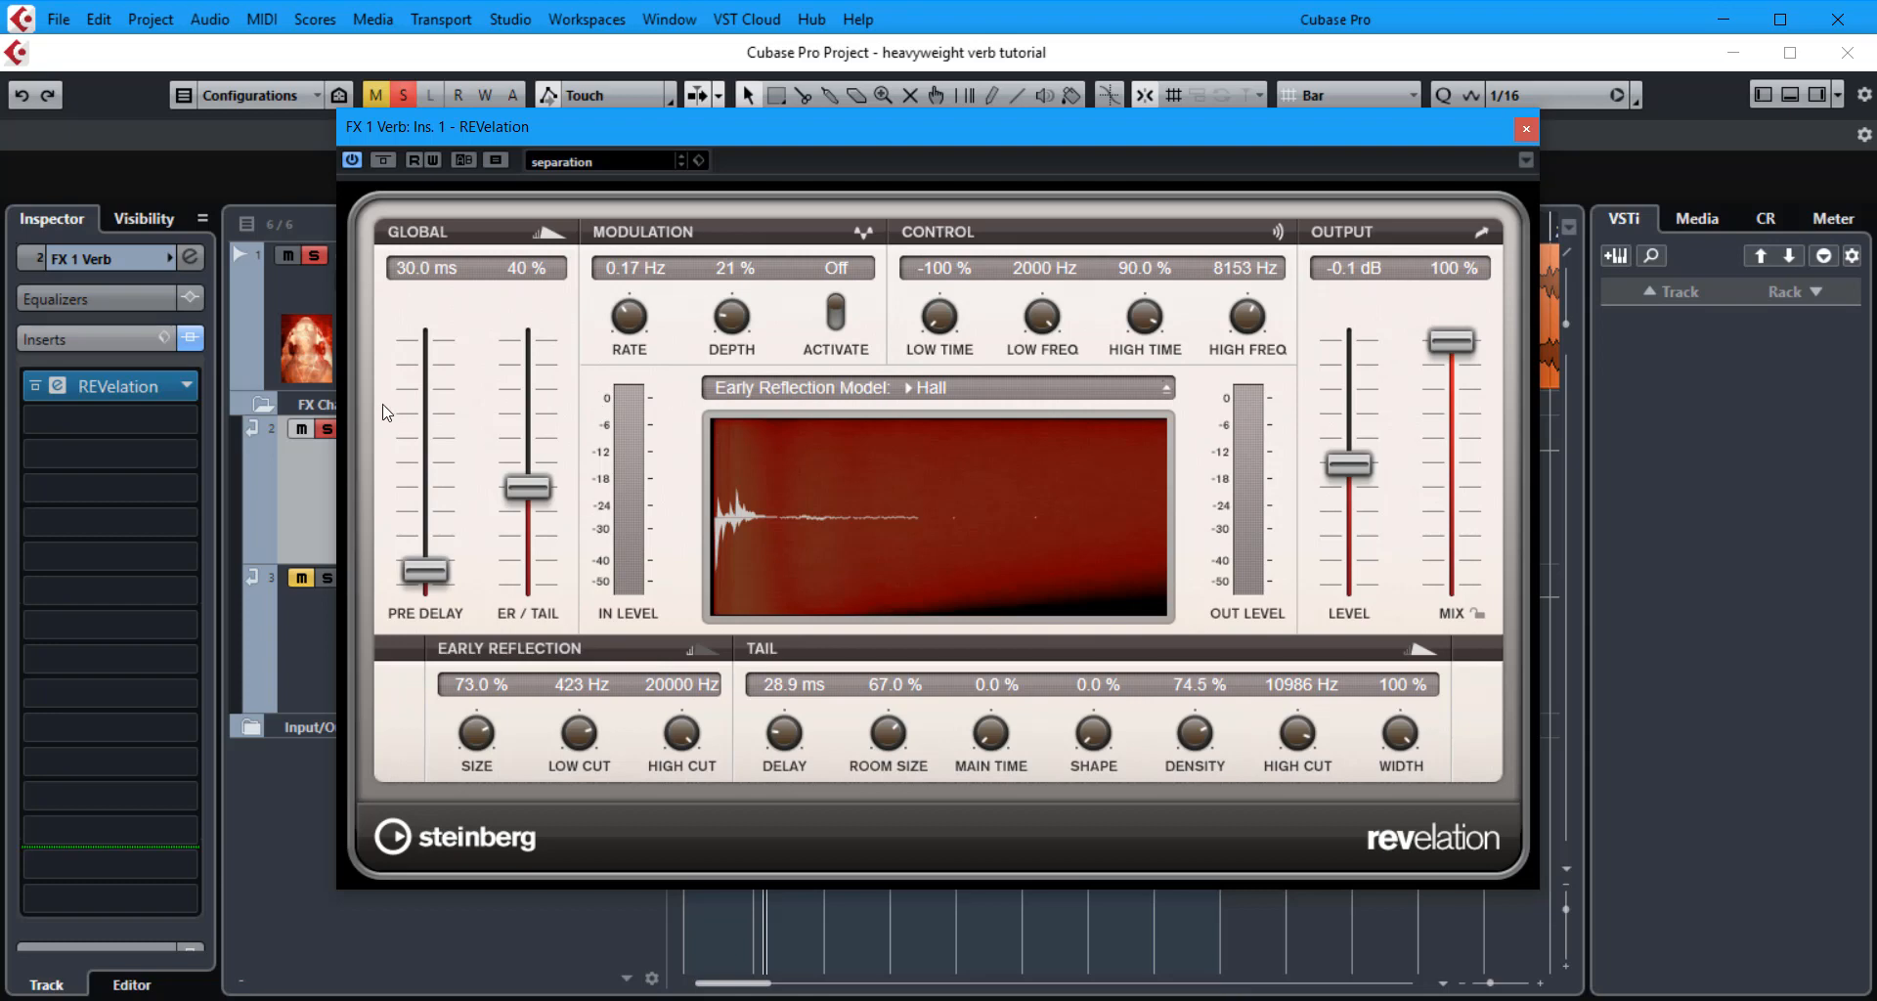
Set Pre Delay to 0.0 ms, ER/Tail to 71 % and tail Main Time to 32.0 %, and play the result.
left_click_drag(436, 579, 440, 602)
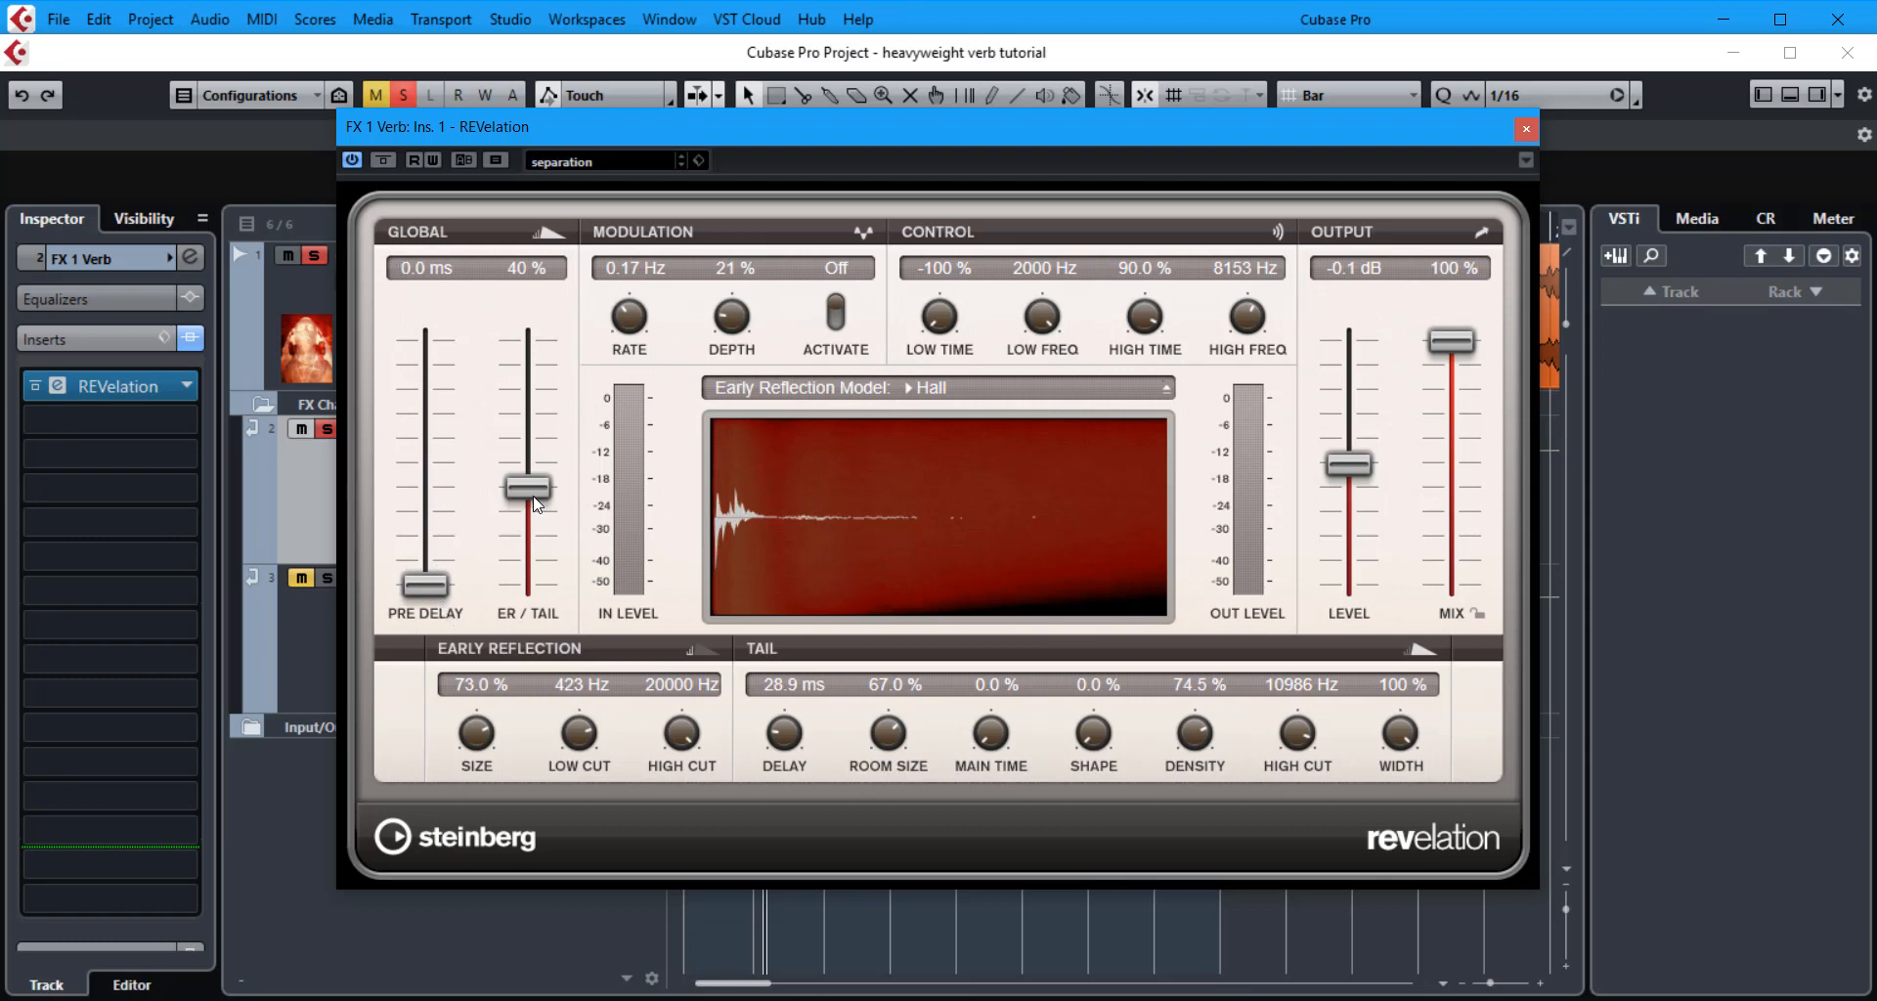
left_click_drag(534, 497, 540, 421)
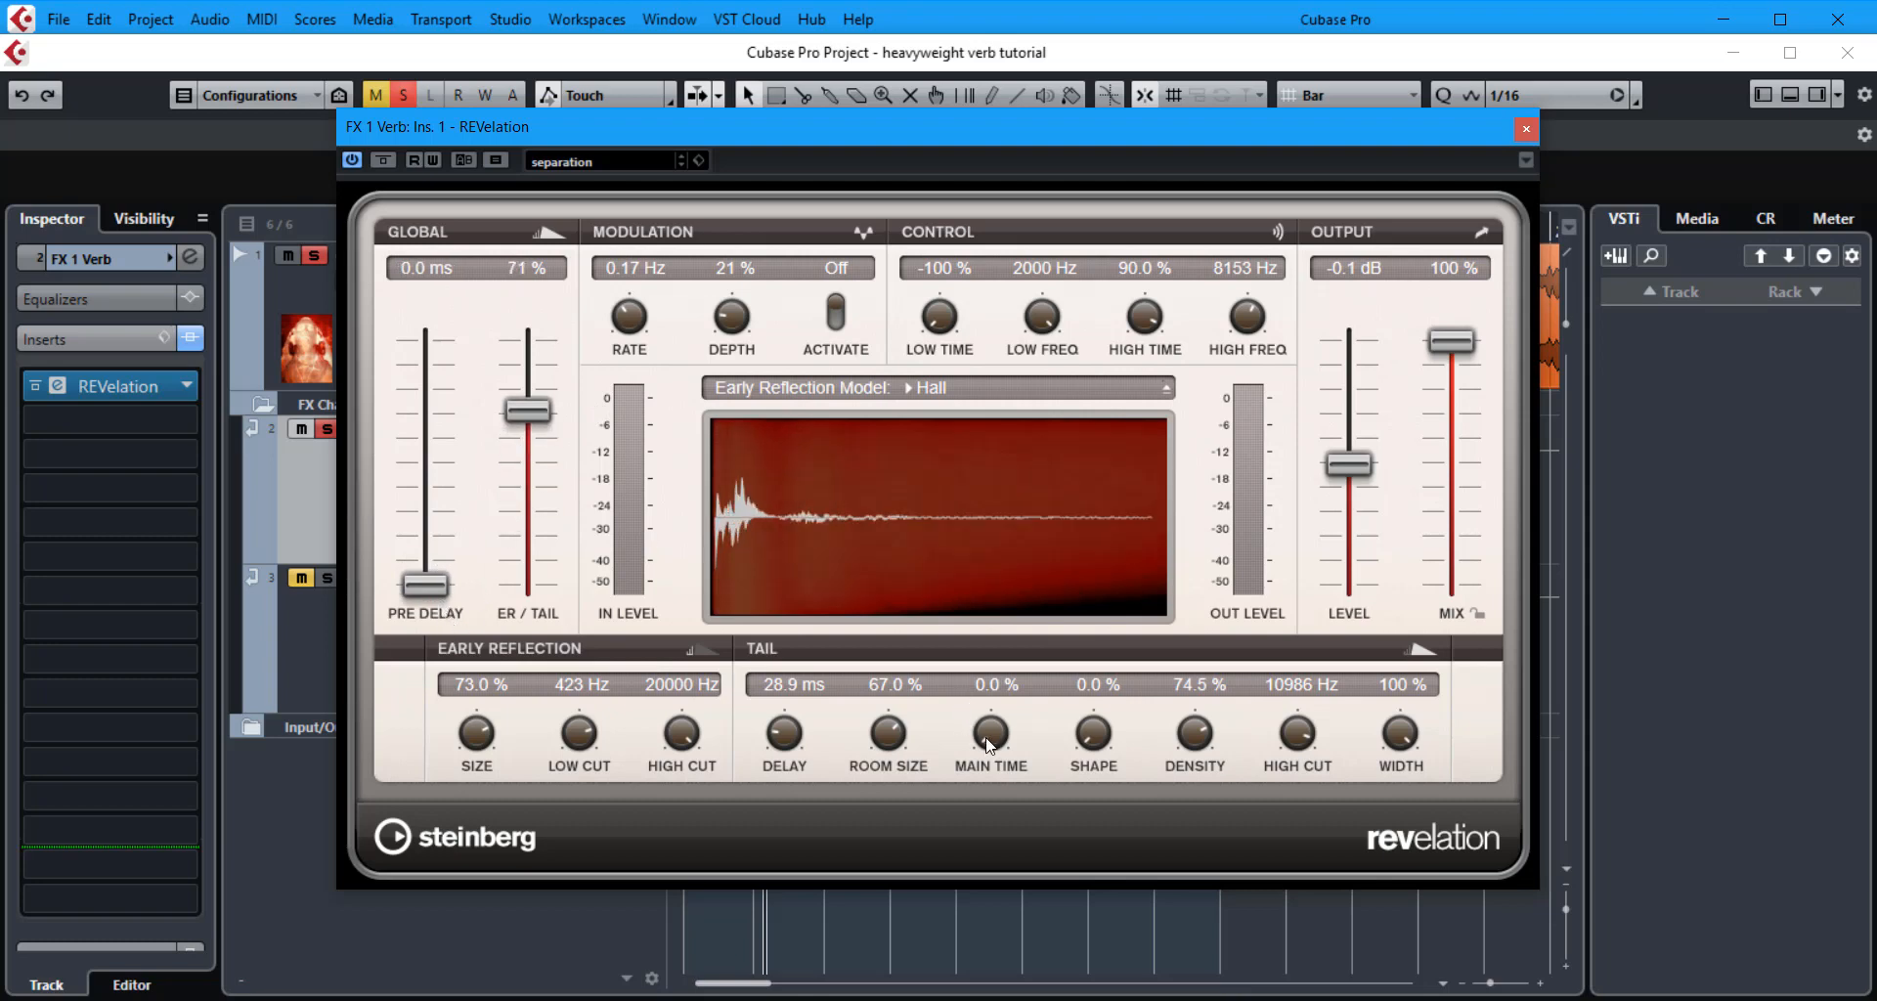
left_click_drag(991, 738, 1001, 701)
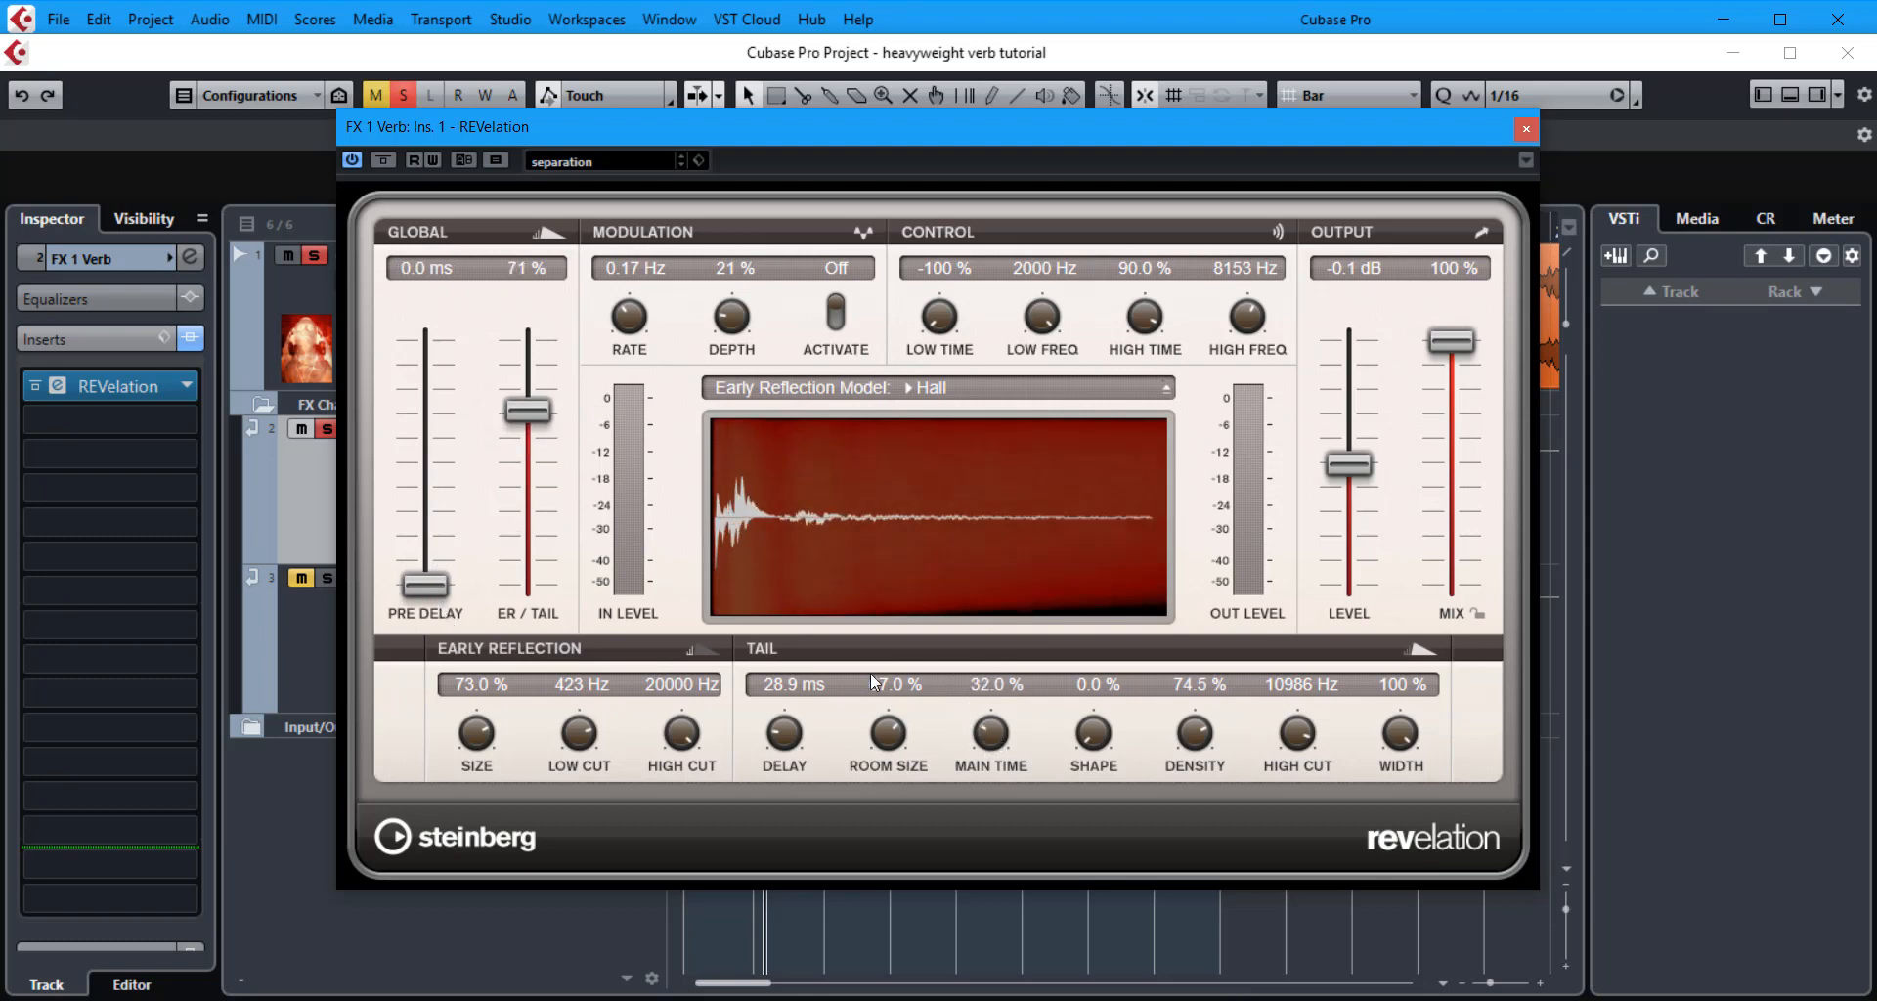
key("space")
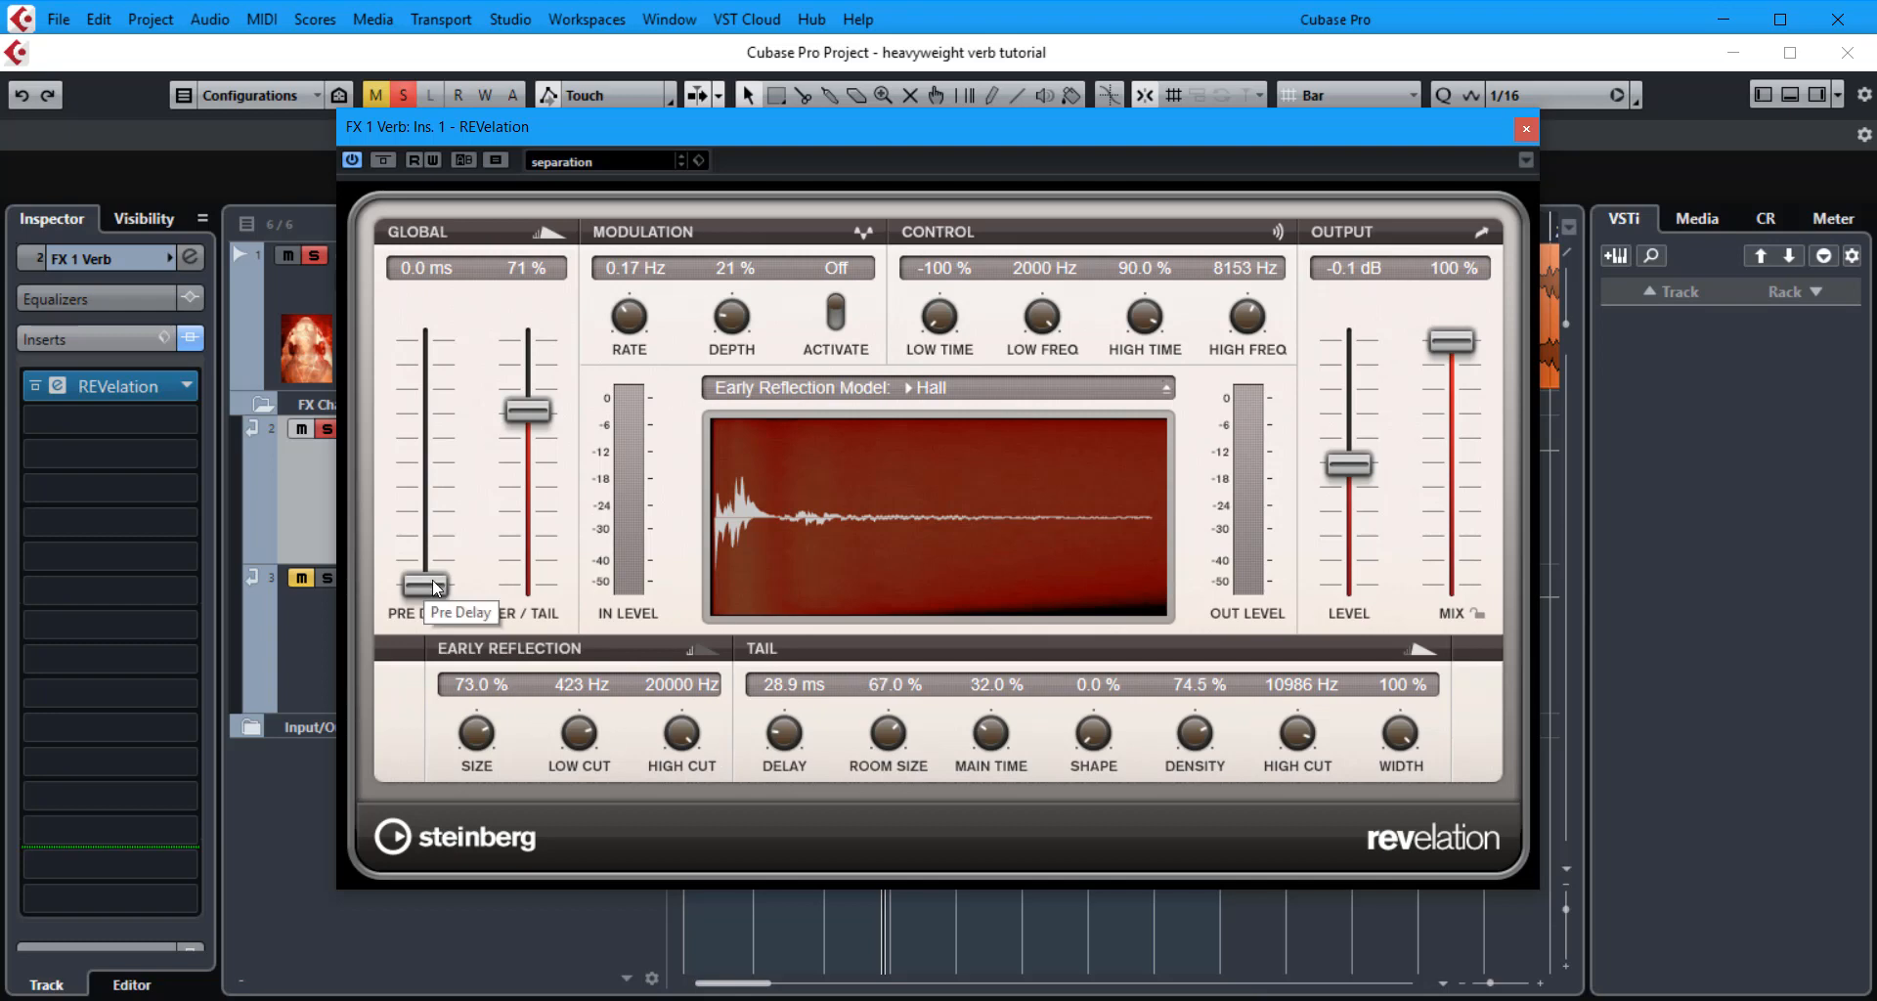
Set Pre Delay to 27.5 ms, audition it, and sweep ER/Tail through 14 % and 98 % to settle at 29 %.
left_click_drag(437, 587, 432, 566)
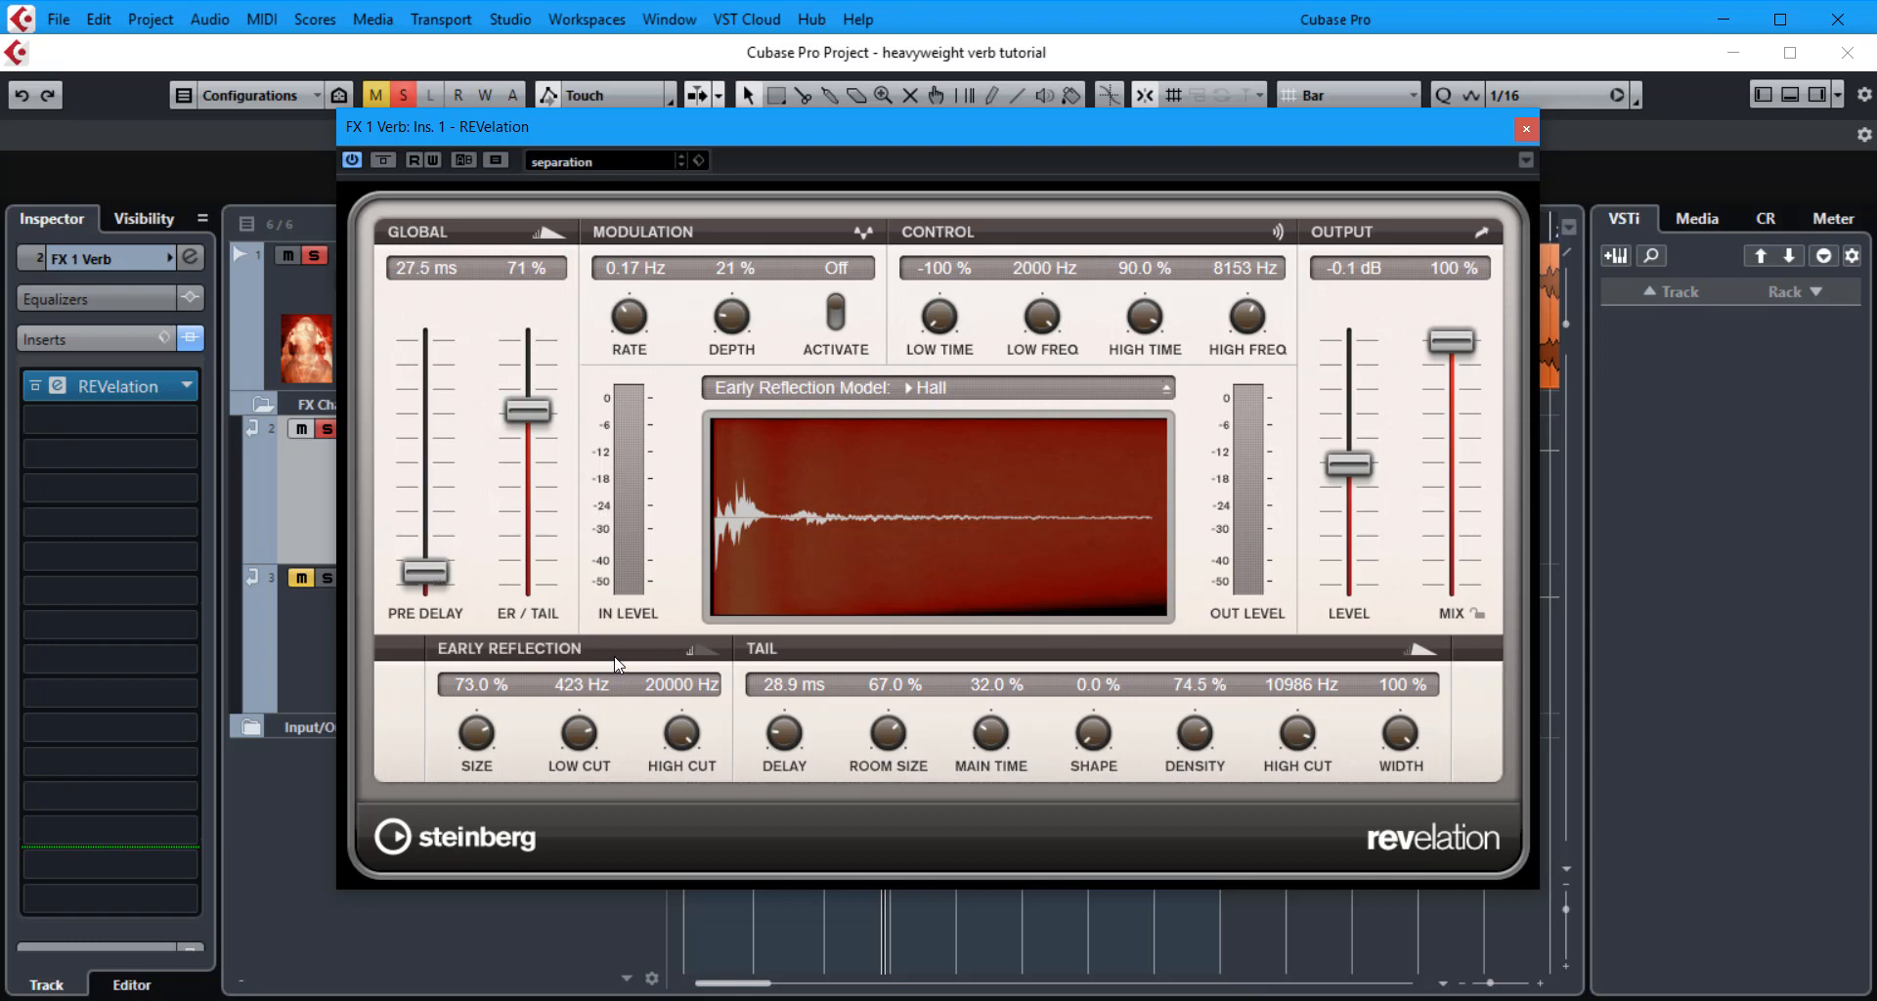
key("space")
left_click_drag(525, 411, 531, 466)
left_click_drag(534, 486, 541, 555)
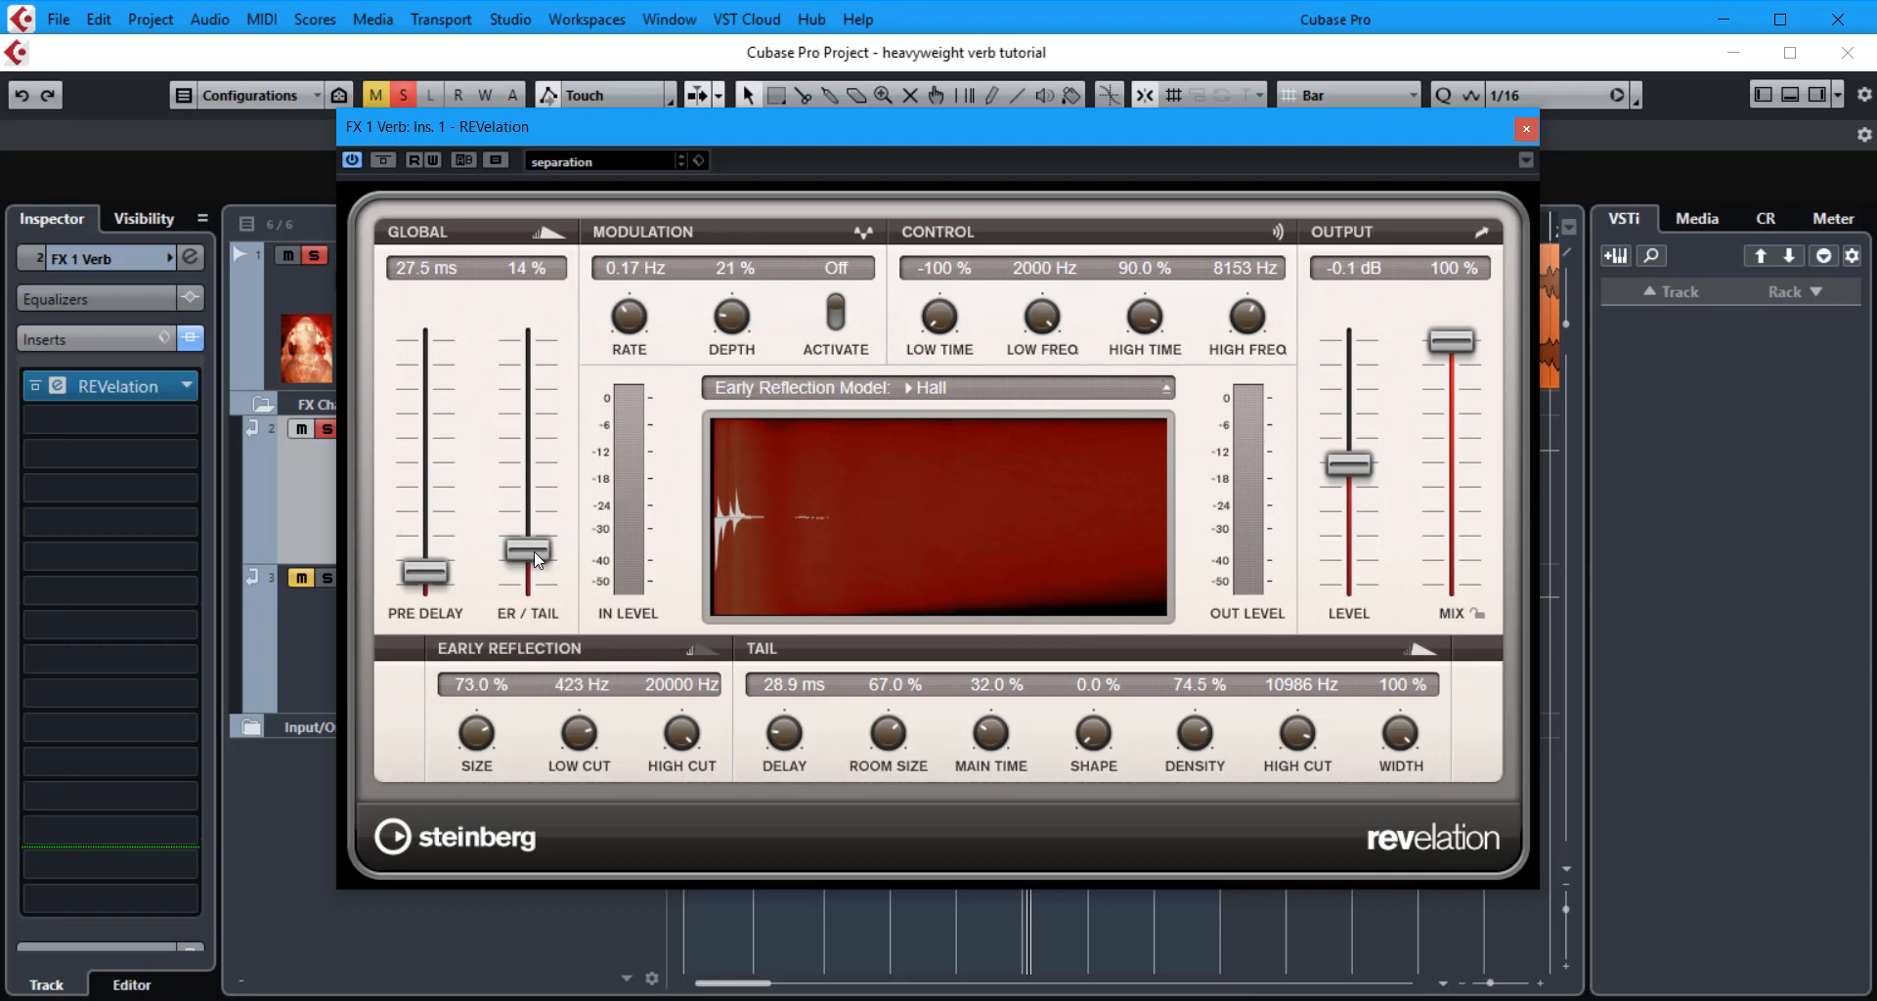
left_click_drag(532, 550, 542, 348)
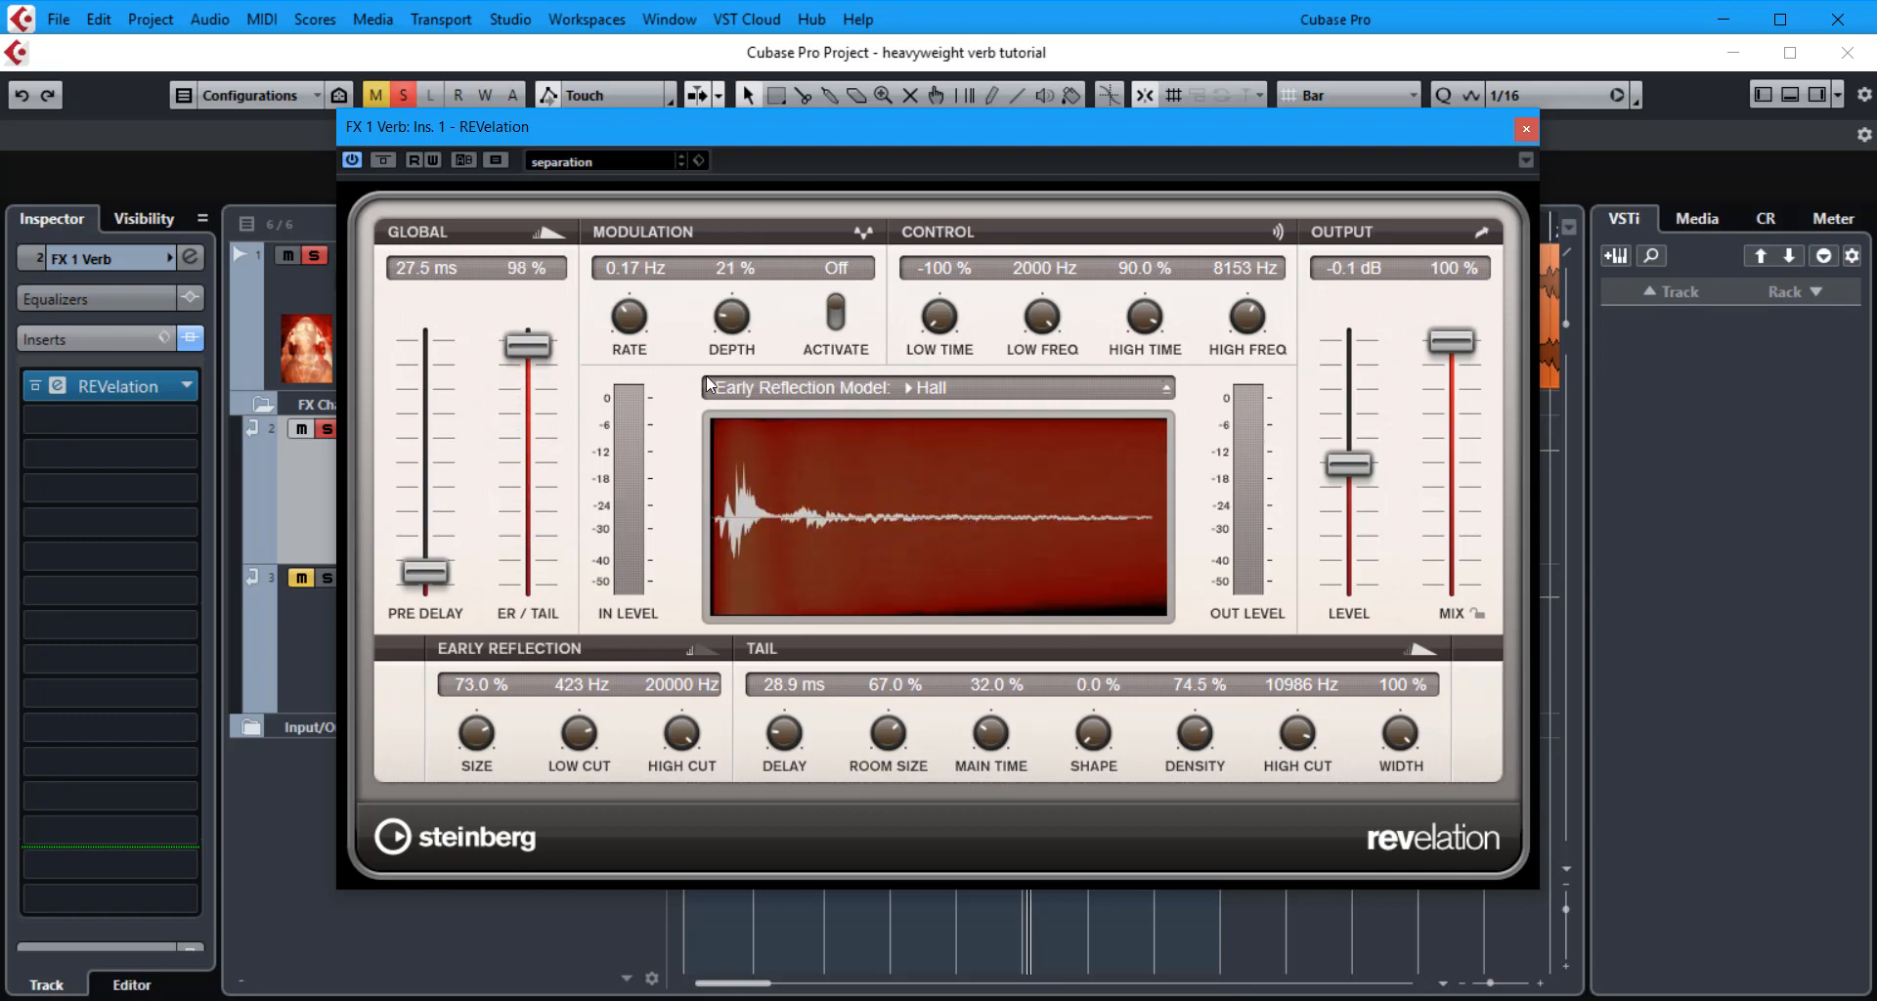
left_click_drag(524, 340, 526, 514)
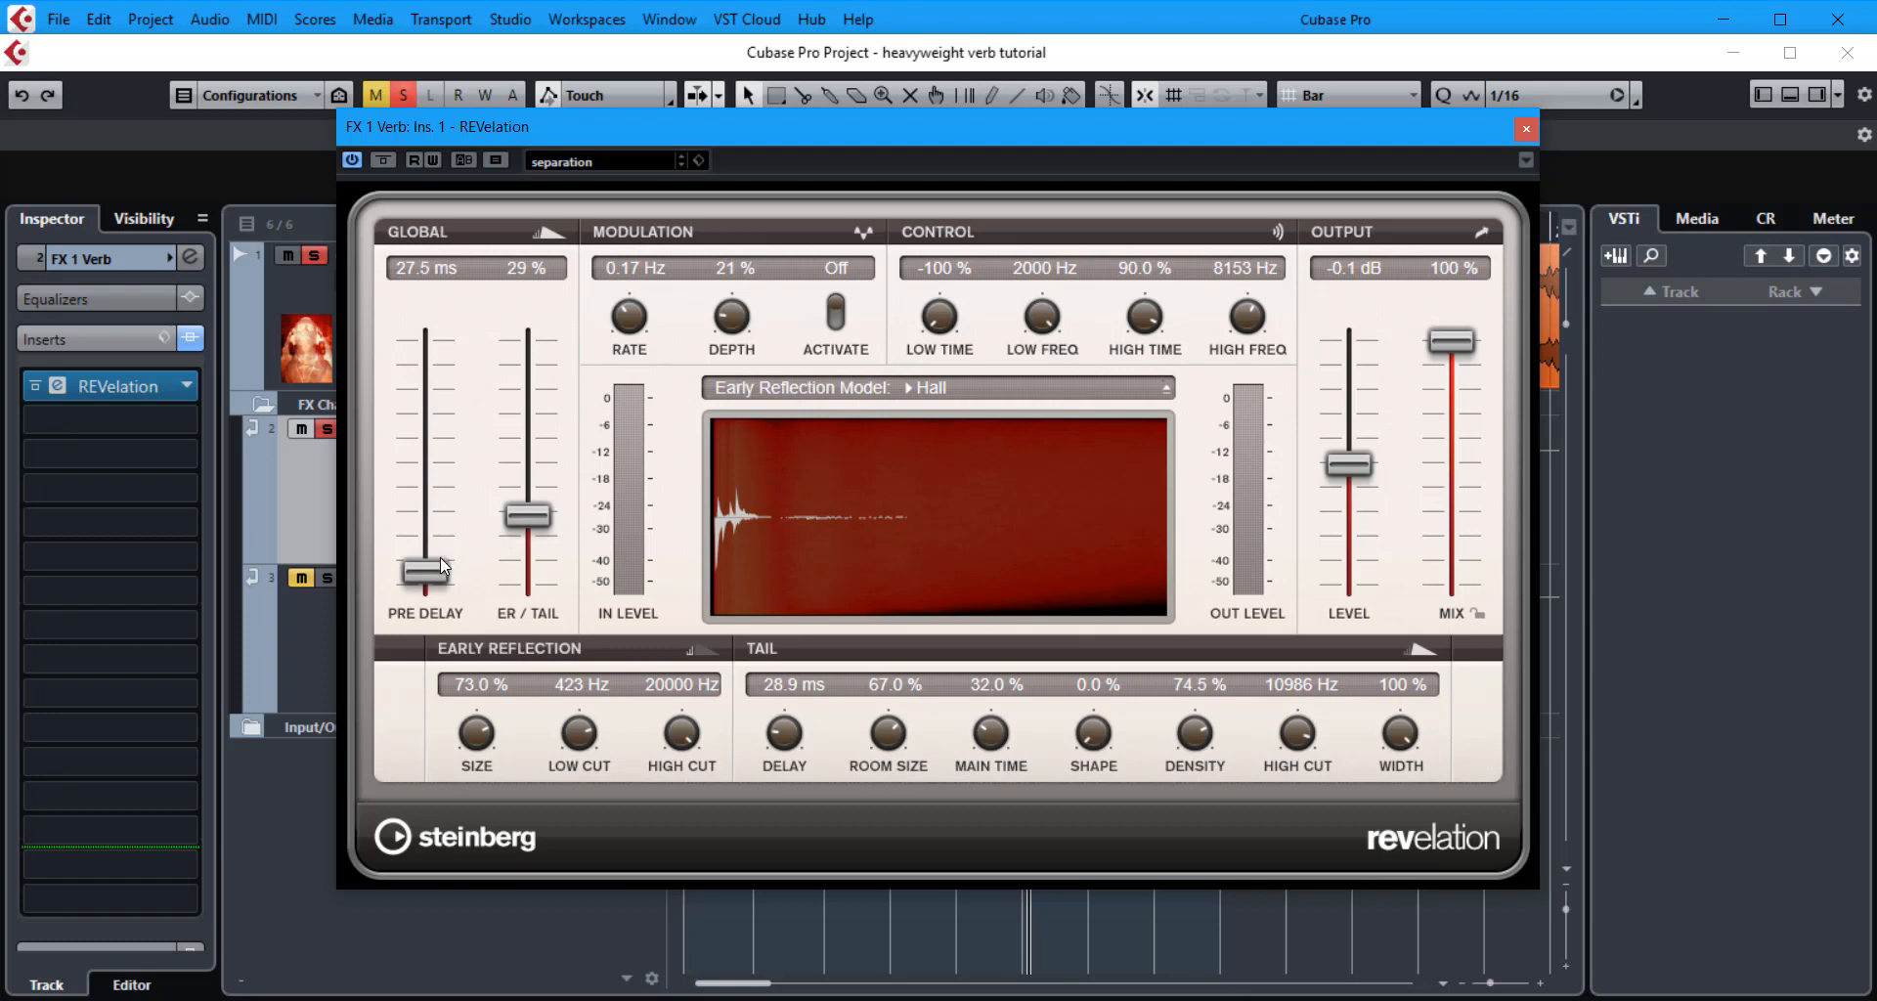
Set Pre Delay to 32.5 ms and compare playback with REVelation switched off and on.
left_click_drag(420, 573, 420, 572)
key("space")
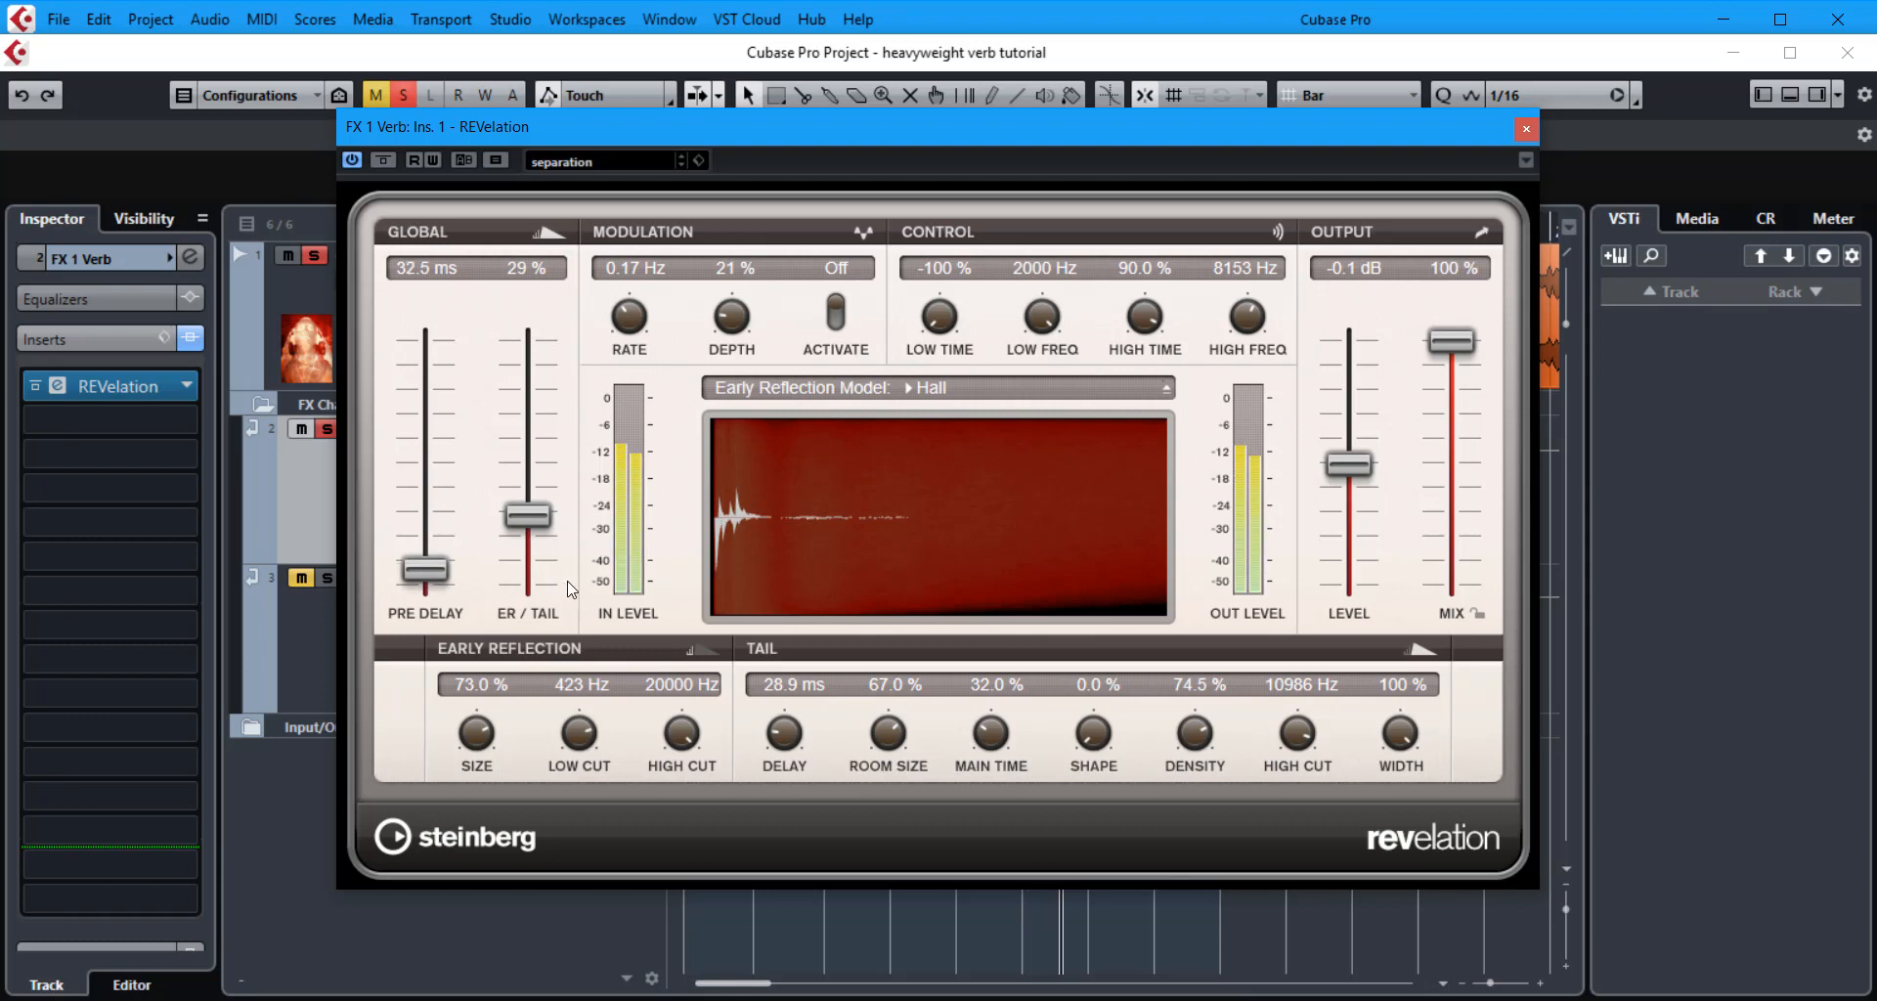
left_click(351, 162)
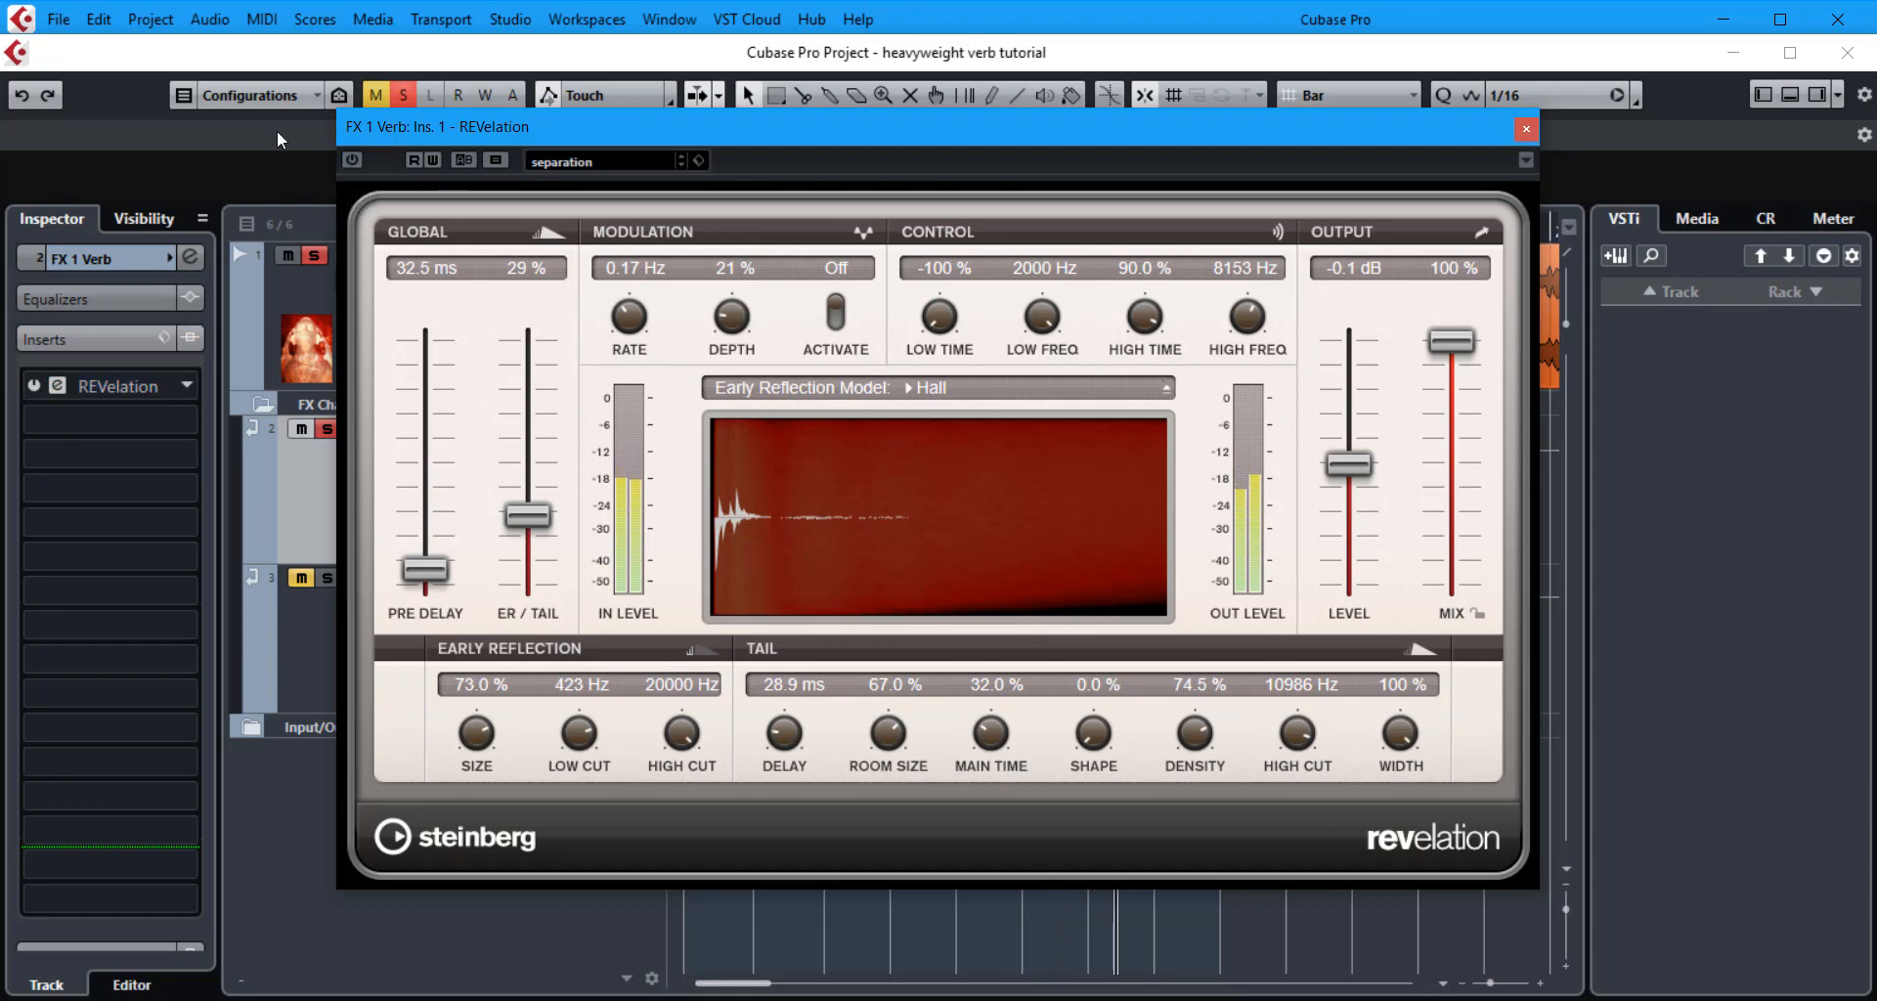
left_click(350, 162)
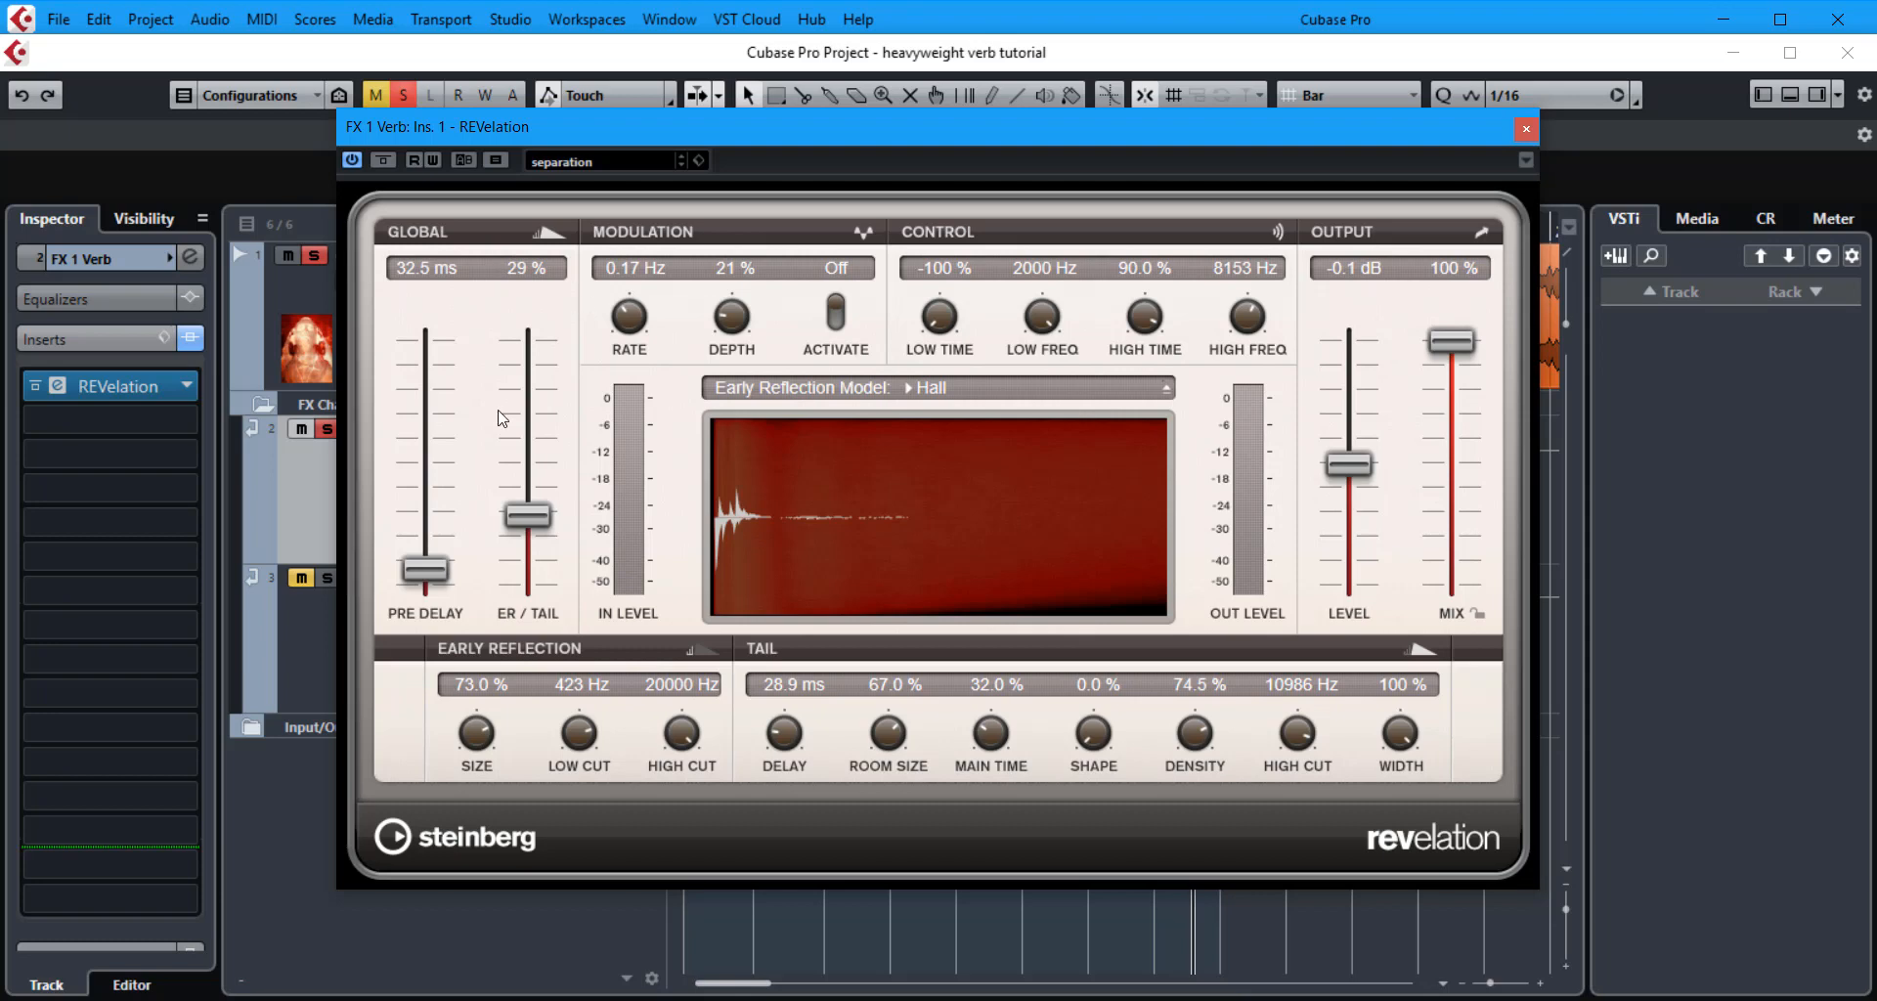
Set ER/Tail to 75 % and tail Main Time to 37.0 %, and listen to the reverb during playback.
left_click_drag(534, 516, 537, 406)
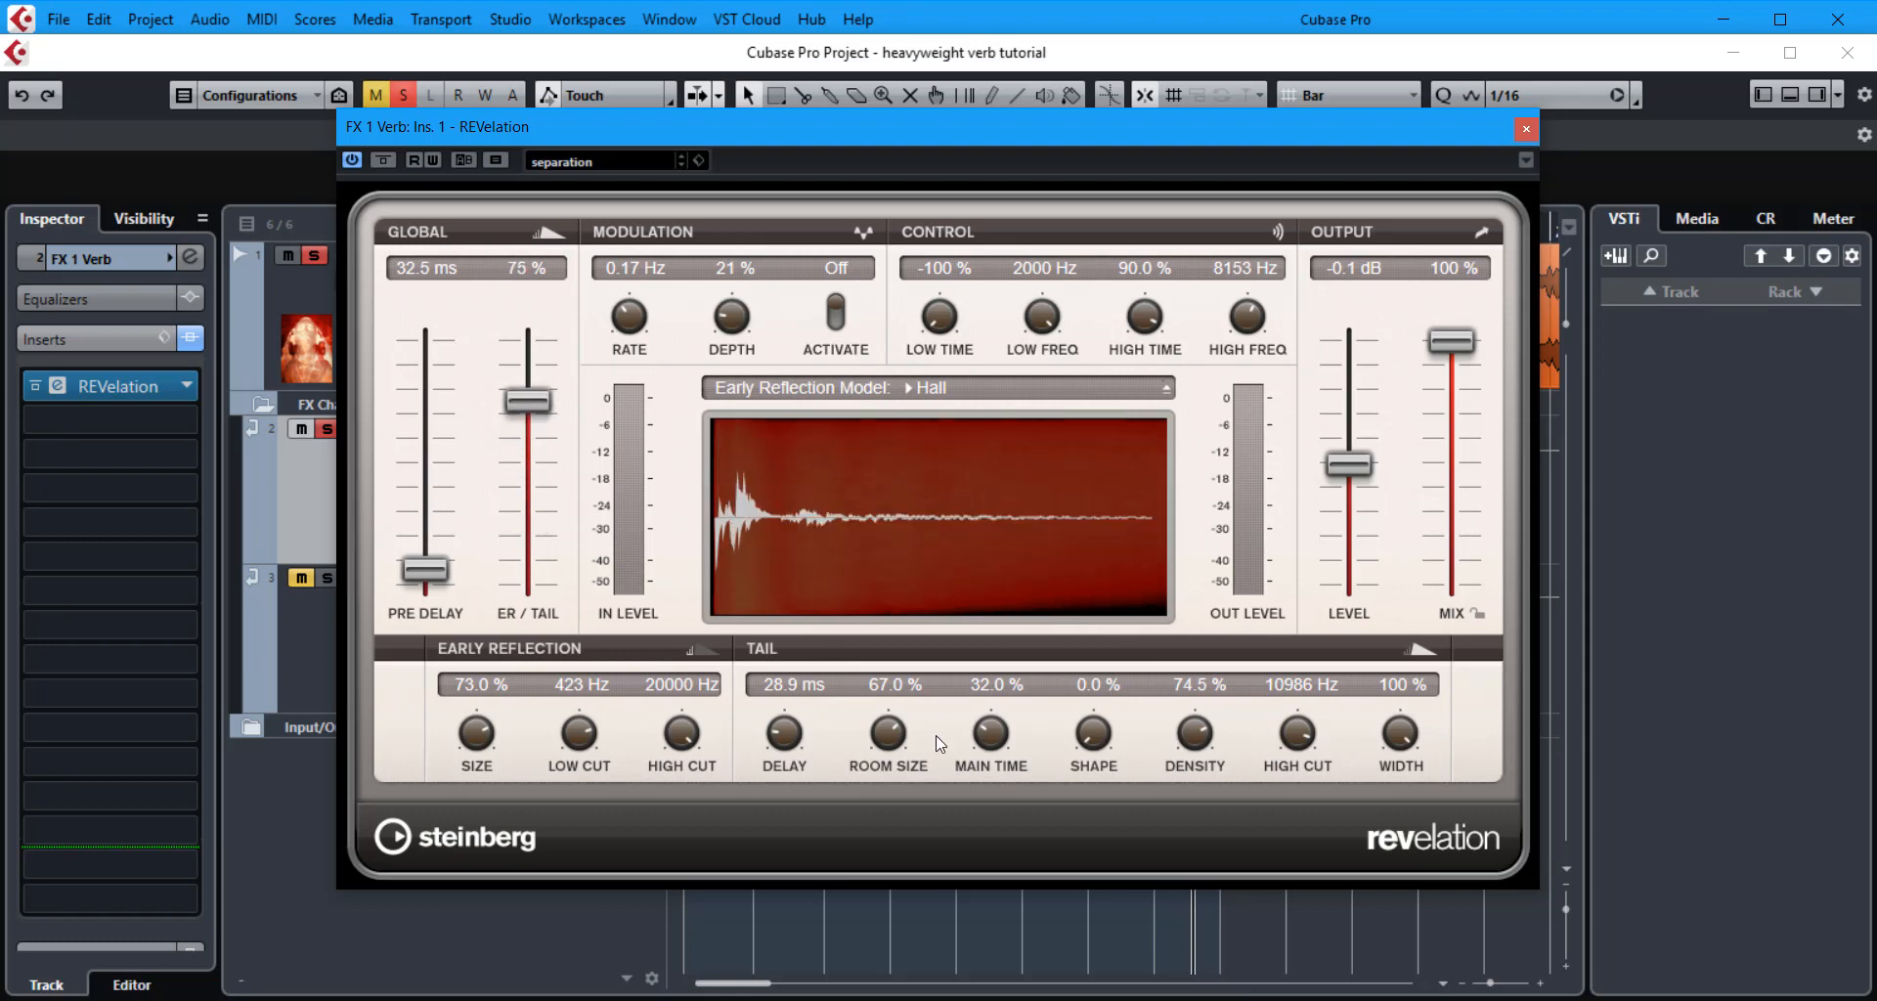
scroll(991, 719, "down", 1)
key("space")
key("KP_Subtract")
key("space")
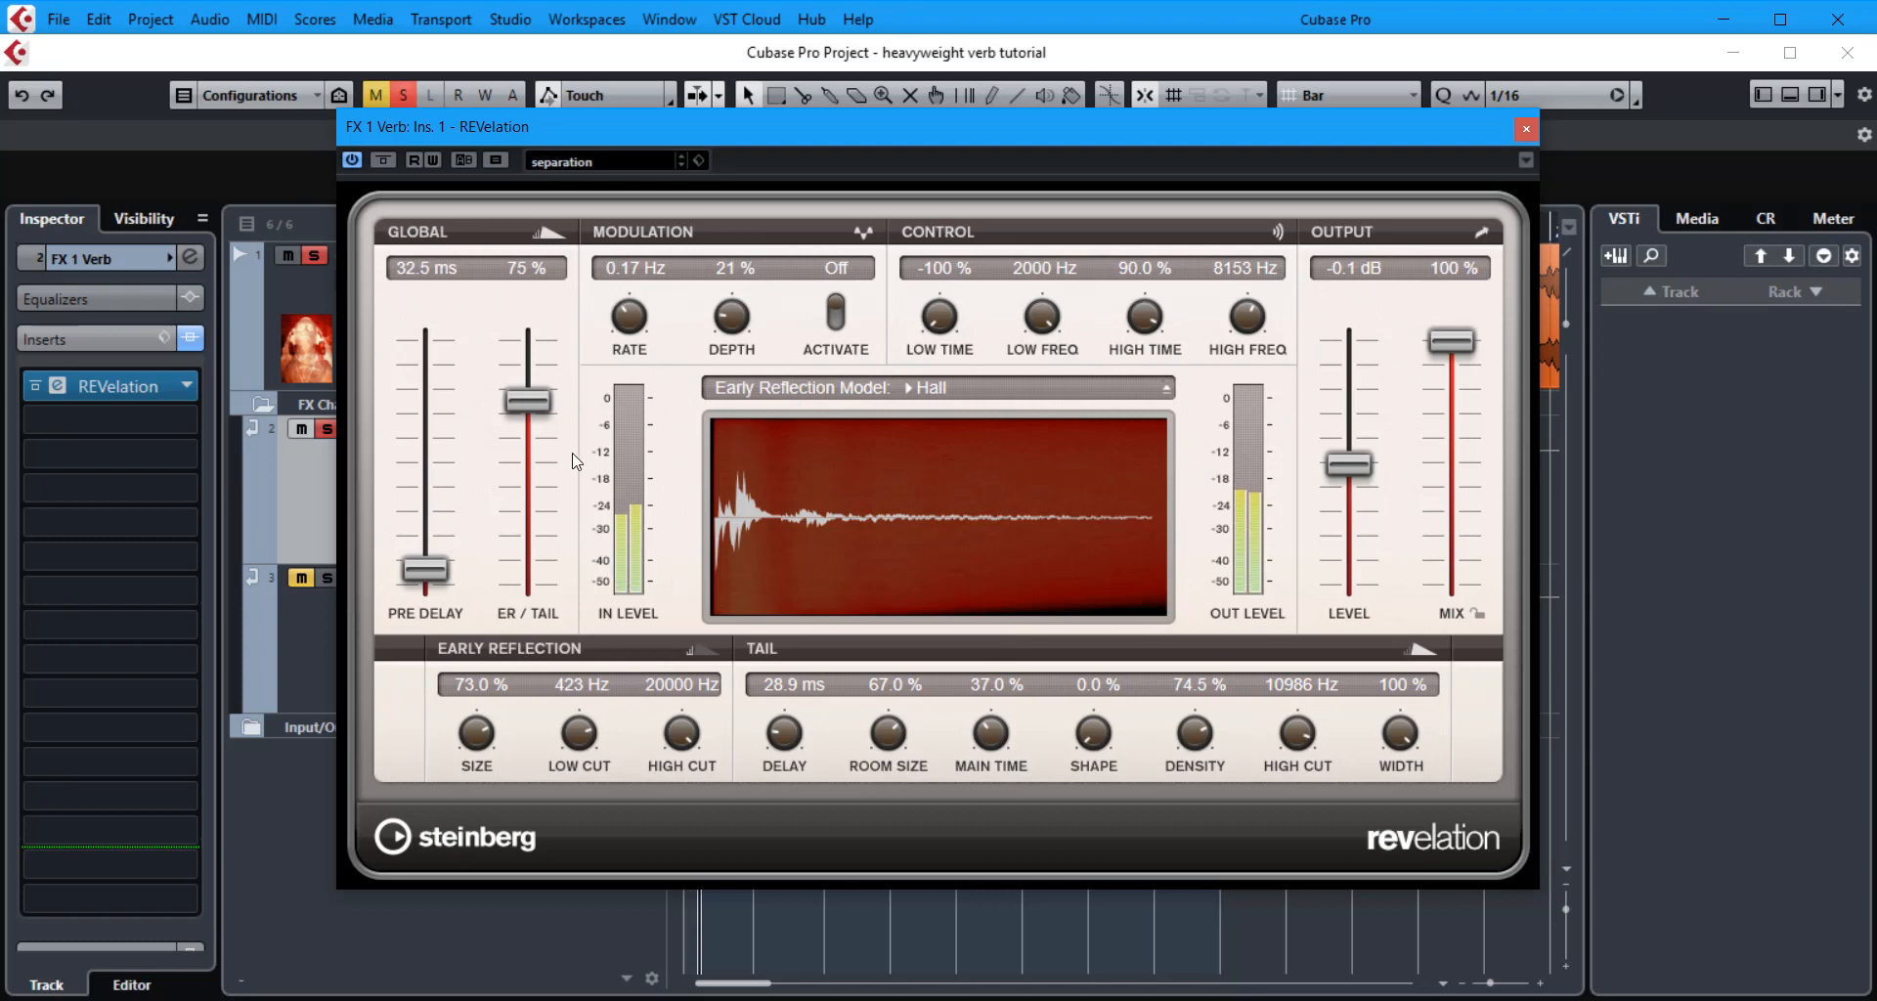
Lower ER/Tail to 31 % and tail Main Time to 30.0 %, and play the result.
left_click_drag(540, 401, 560, 518)
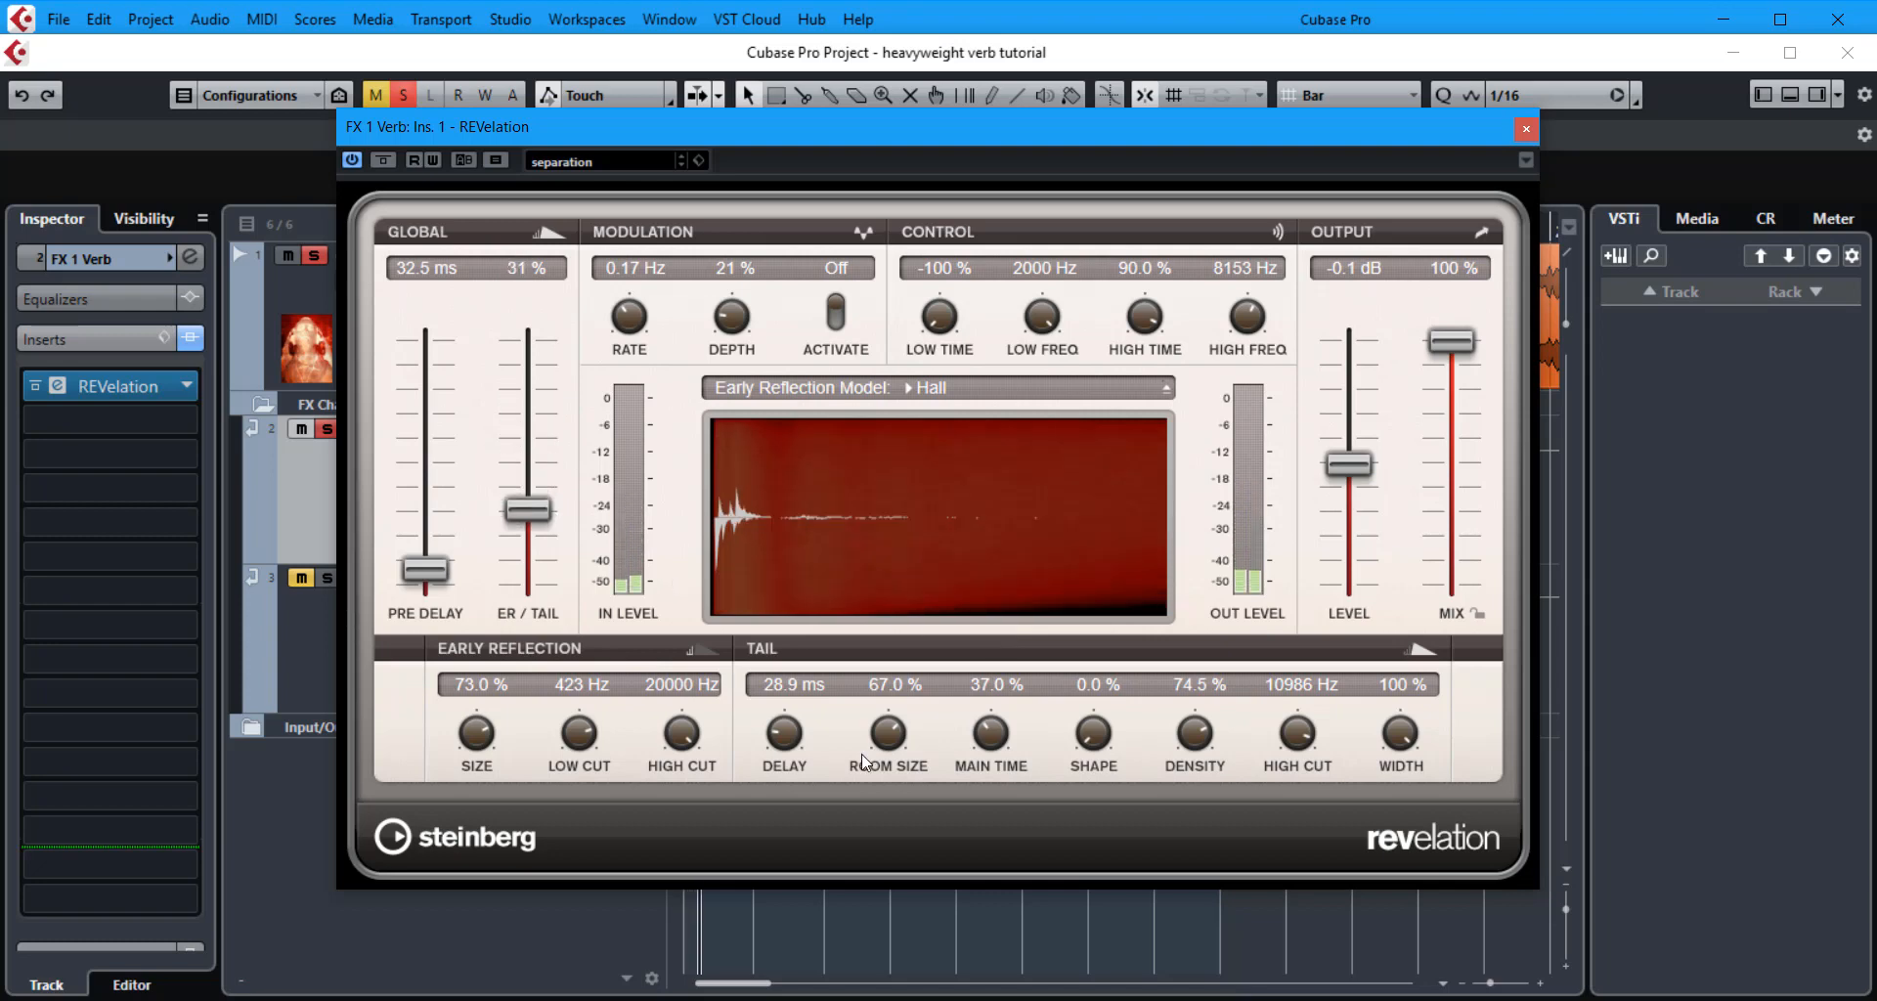
left_click_drag(993, 748, 987, 761)
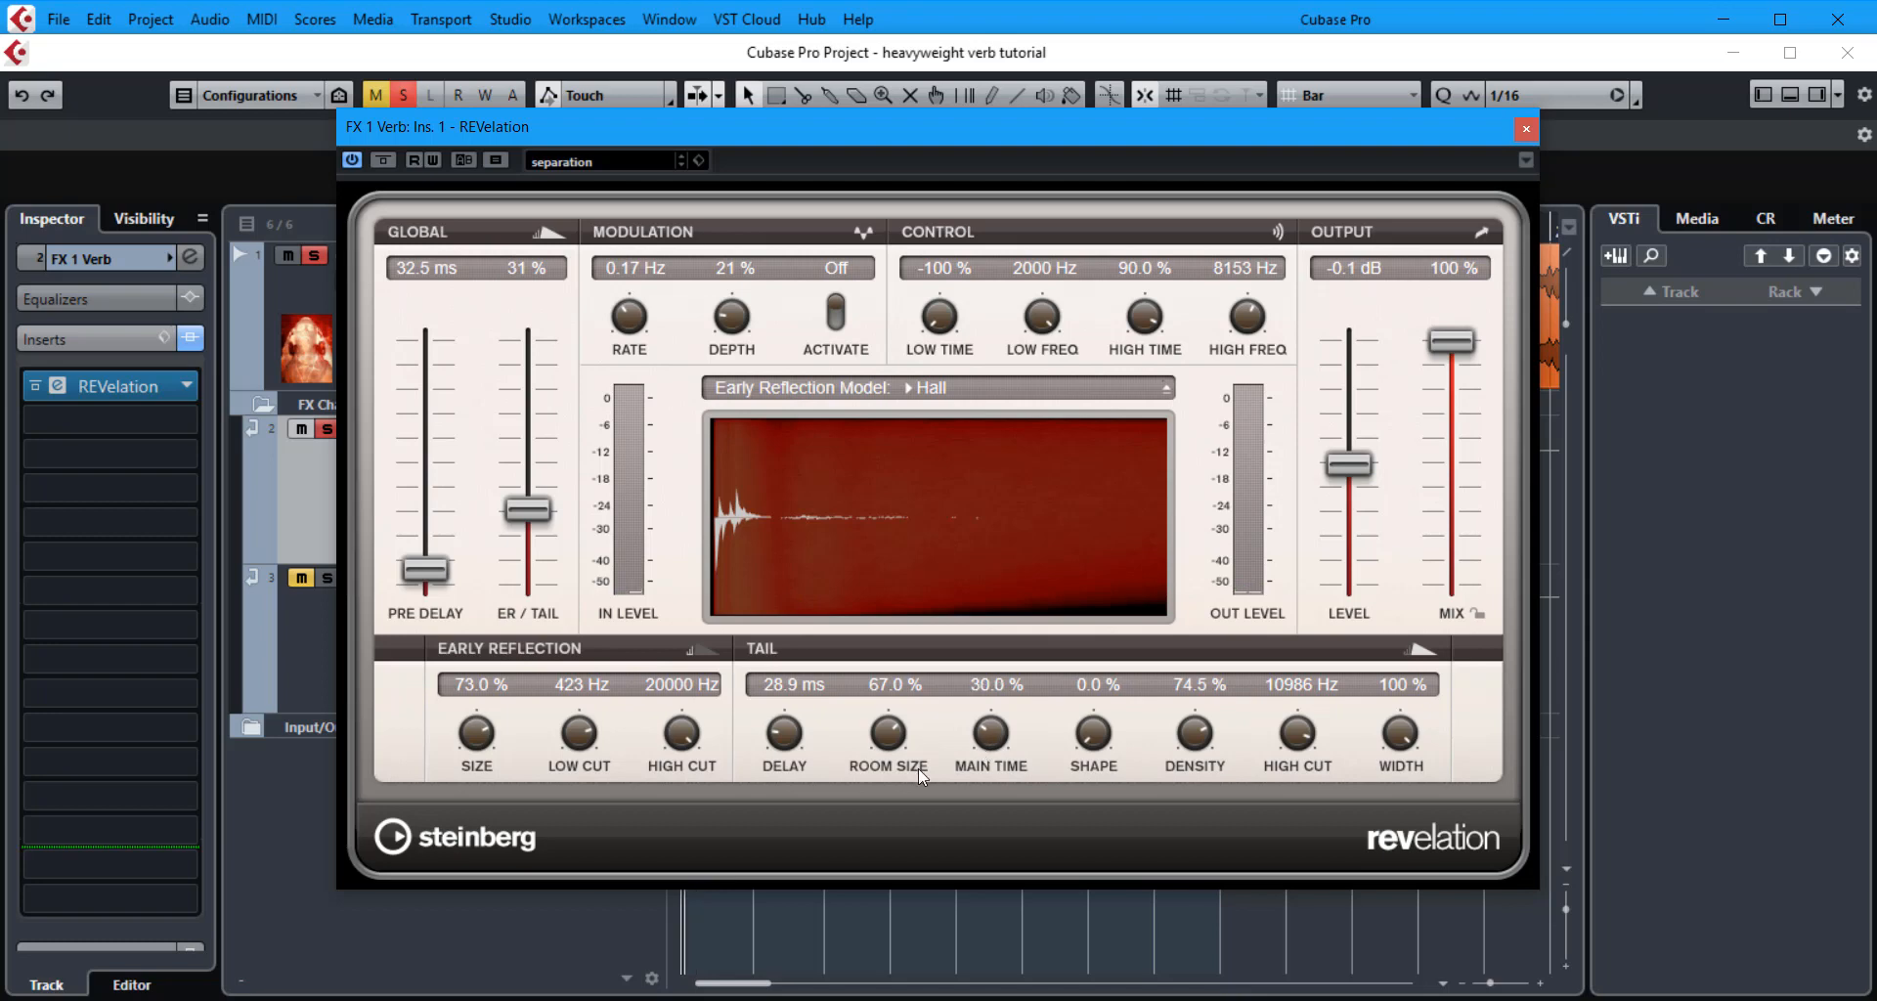
key("space")
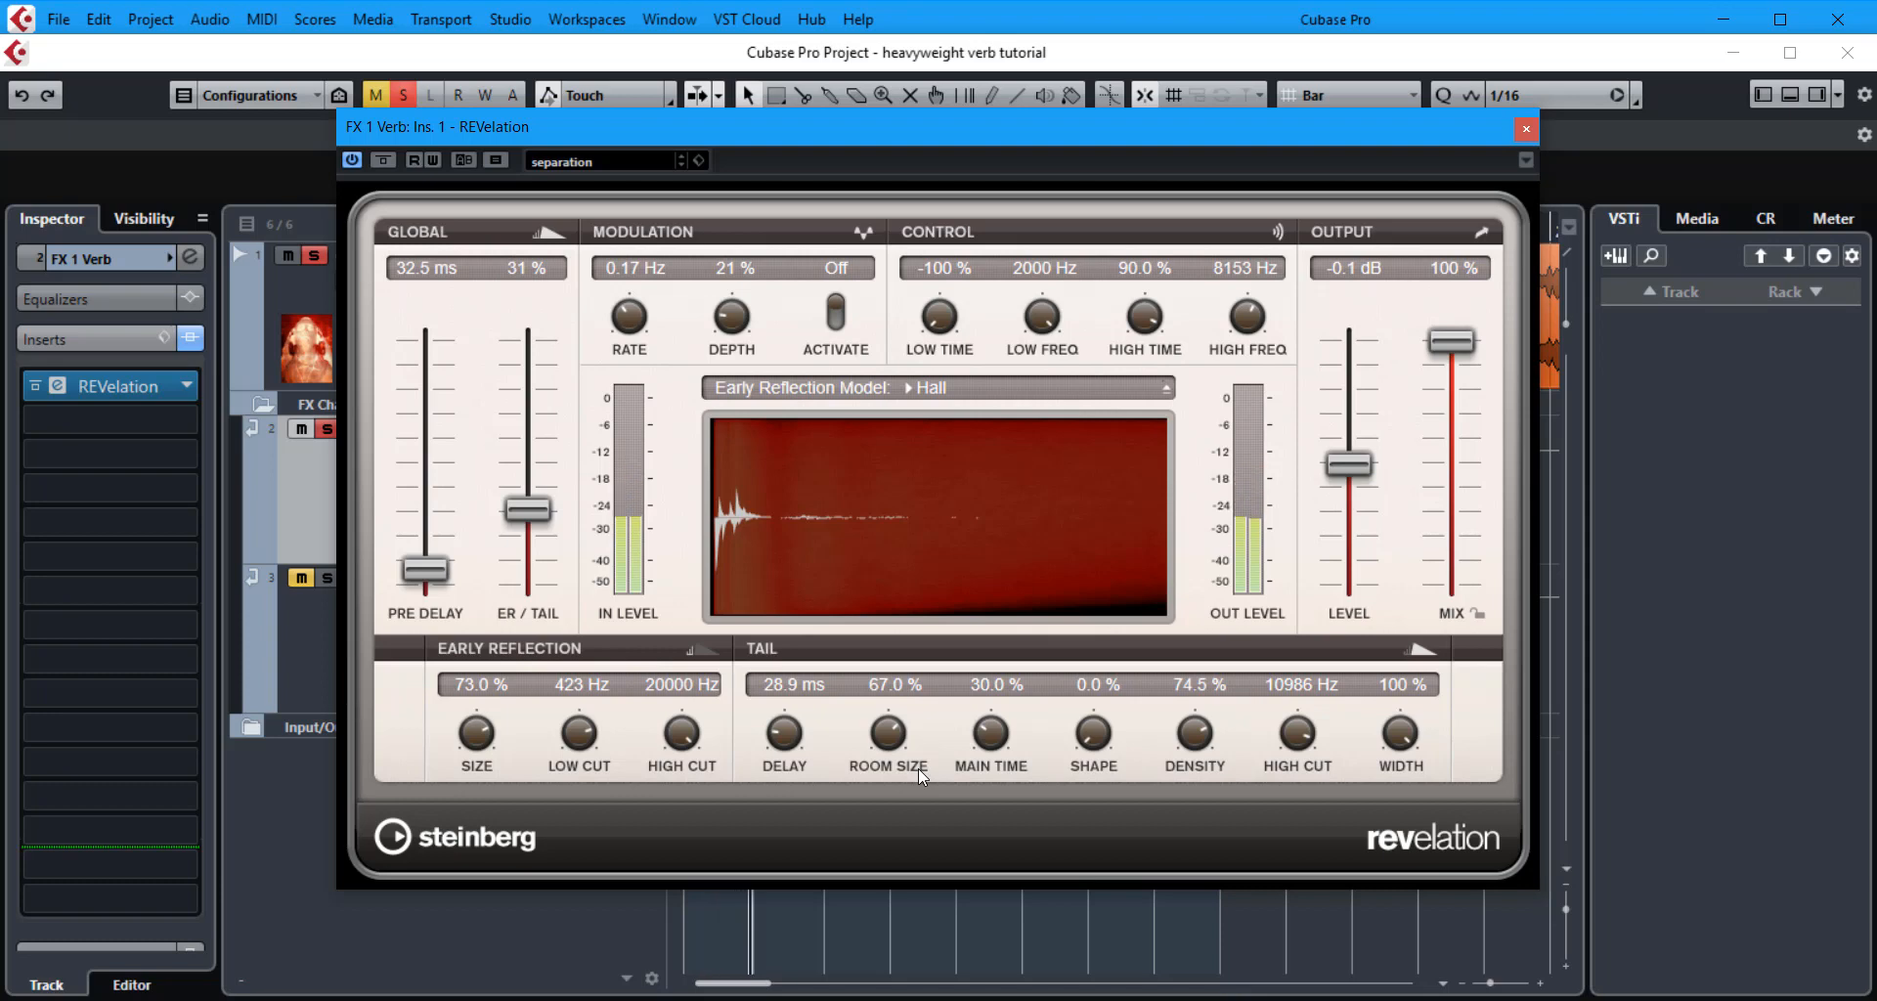
Stop playback and sweep ER/Tail through 56 %, 30 %, 92 % and 69 %, ending at 21 %.
key("space")
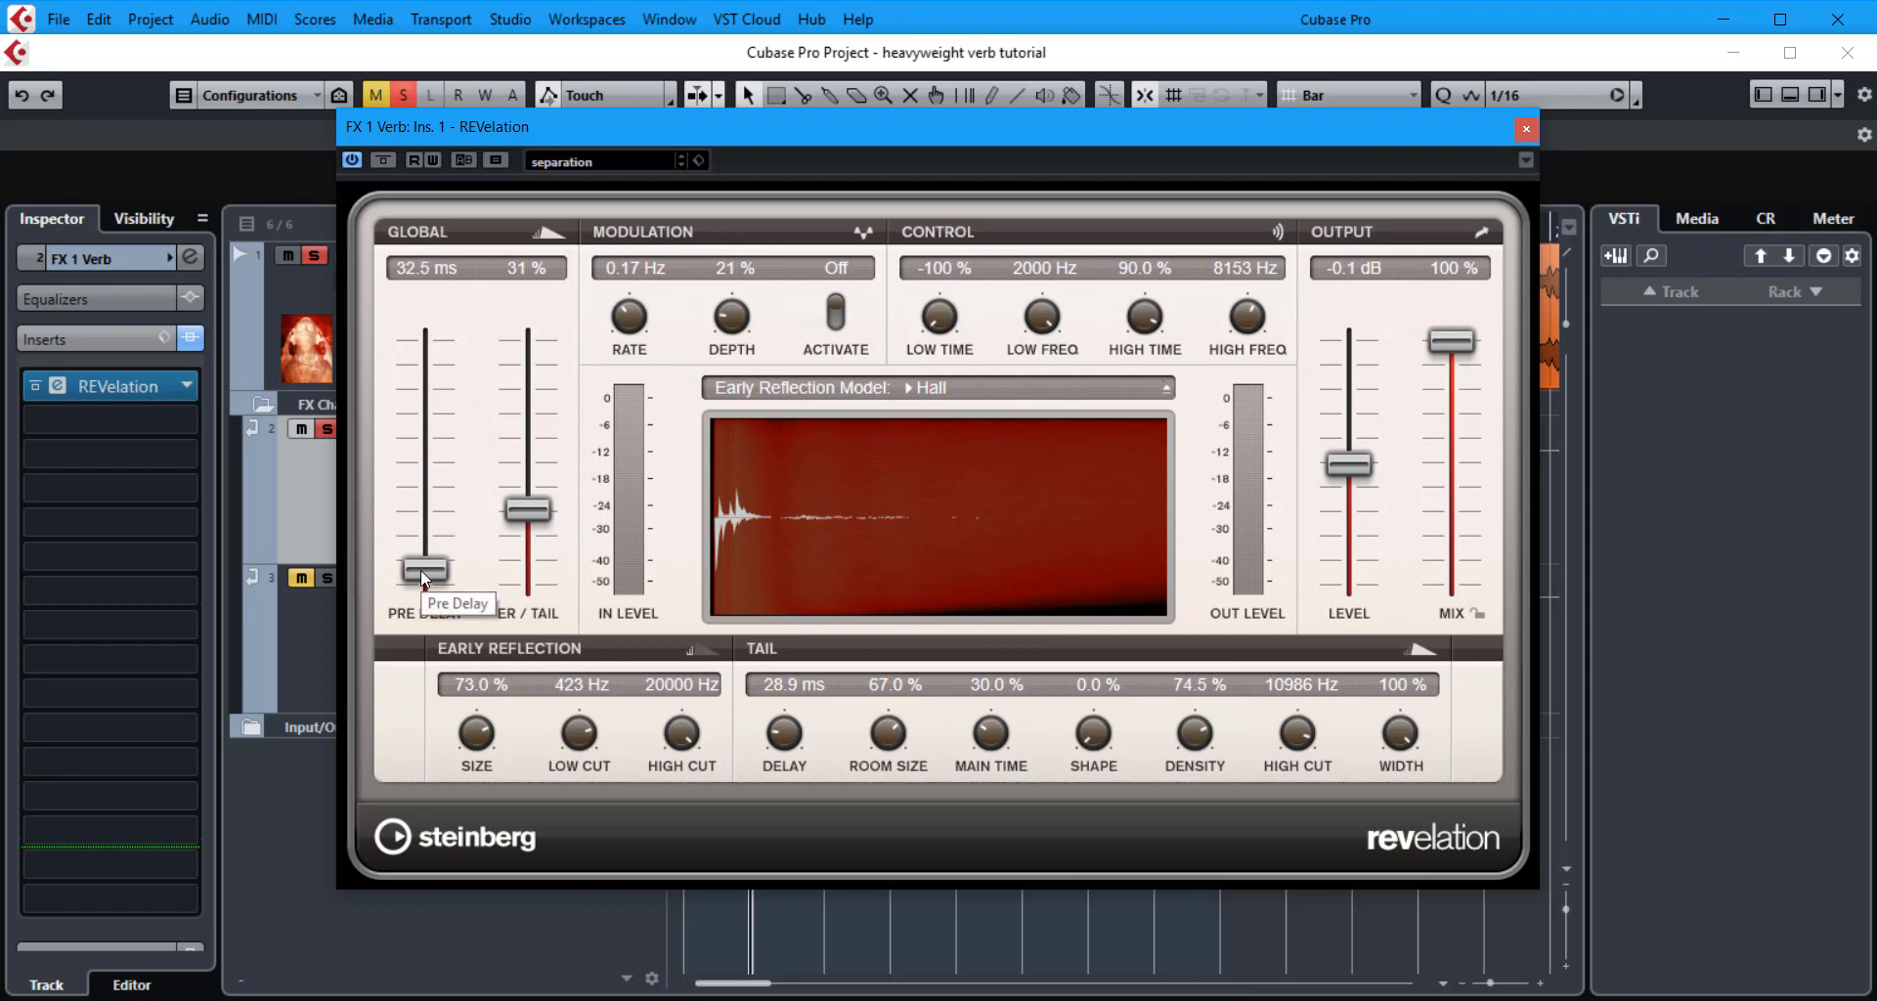
left_click_drag(528, 516, 545, 457)
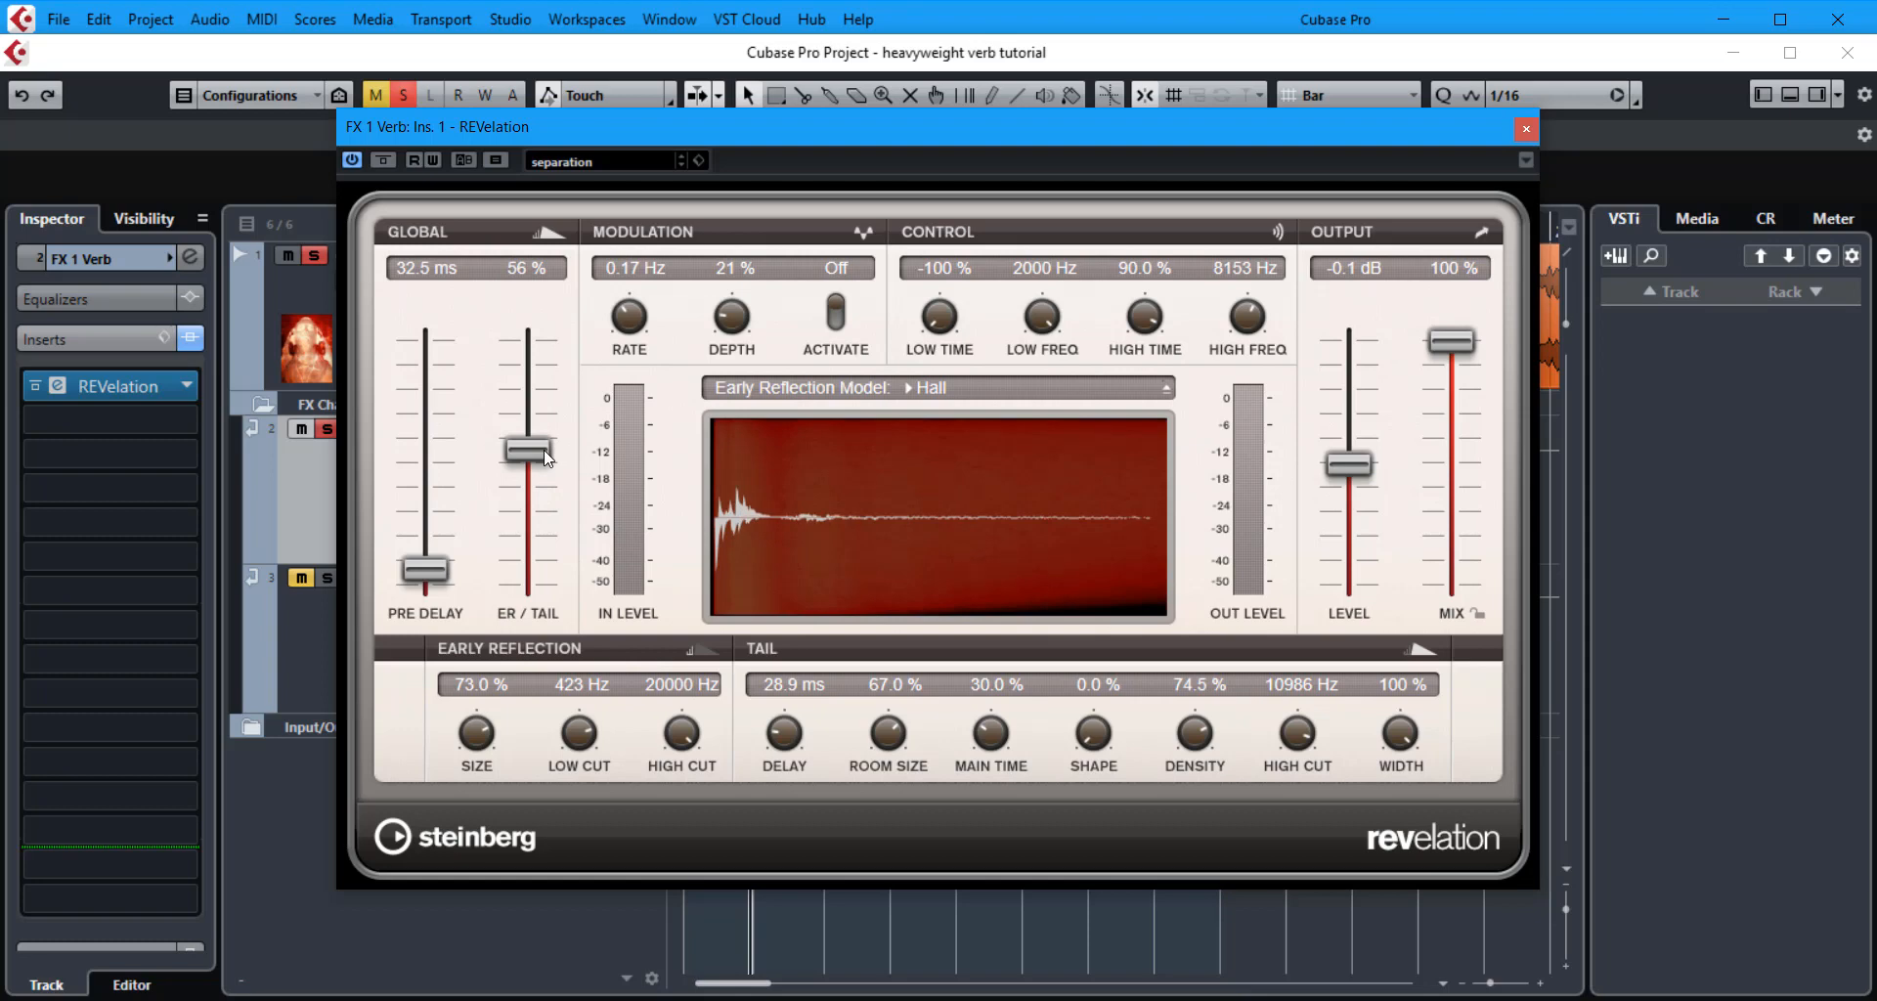
left_click_drag(545, 451, 556, 517)
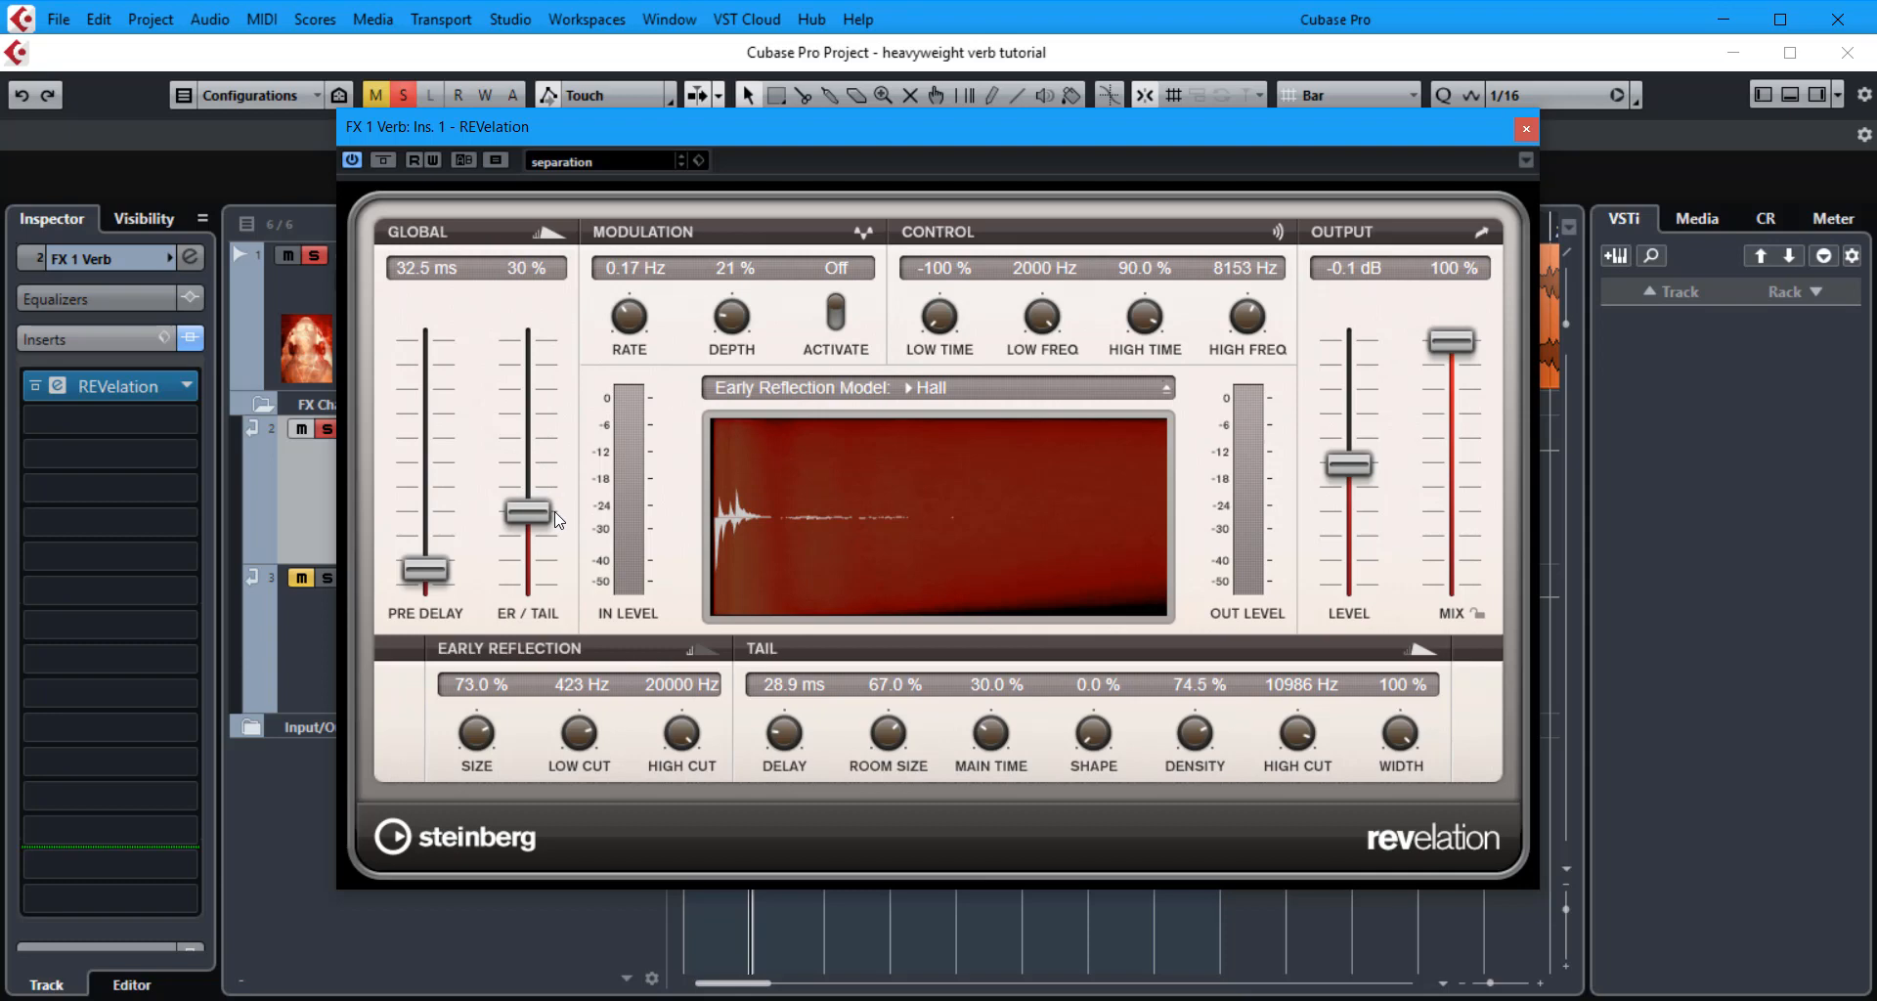
left_click_drag(559, 520, 574, 370)
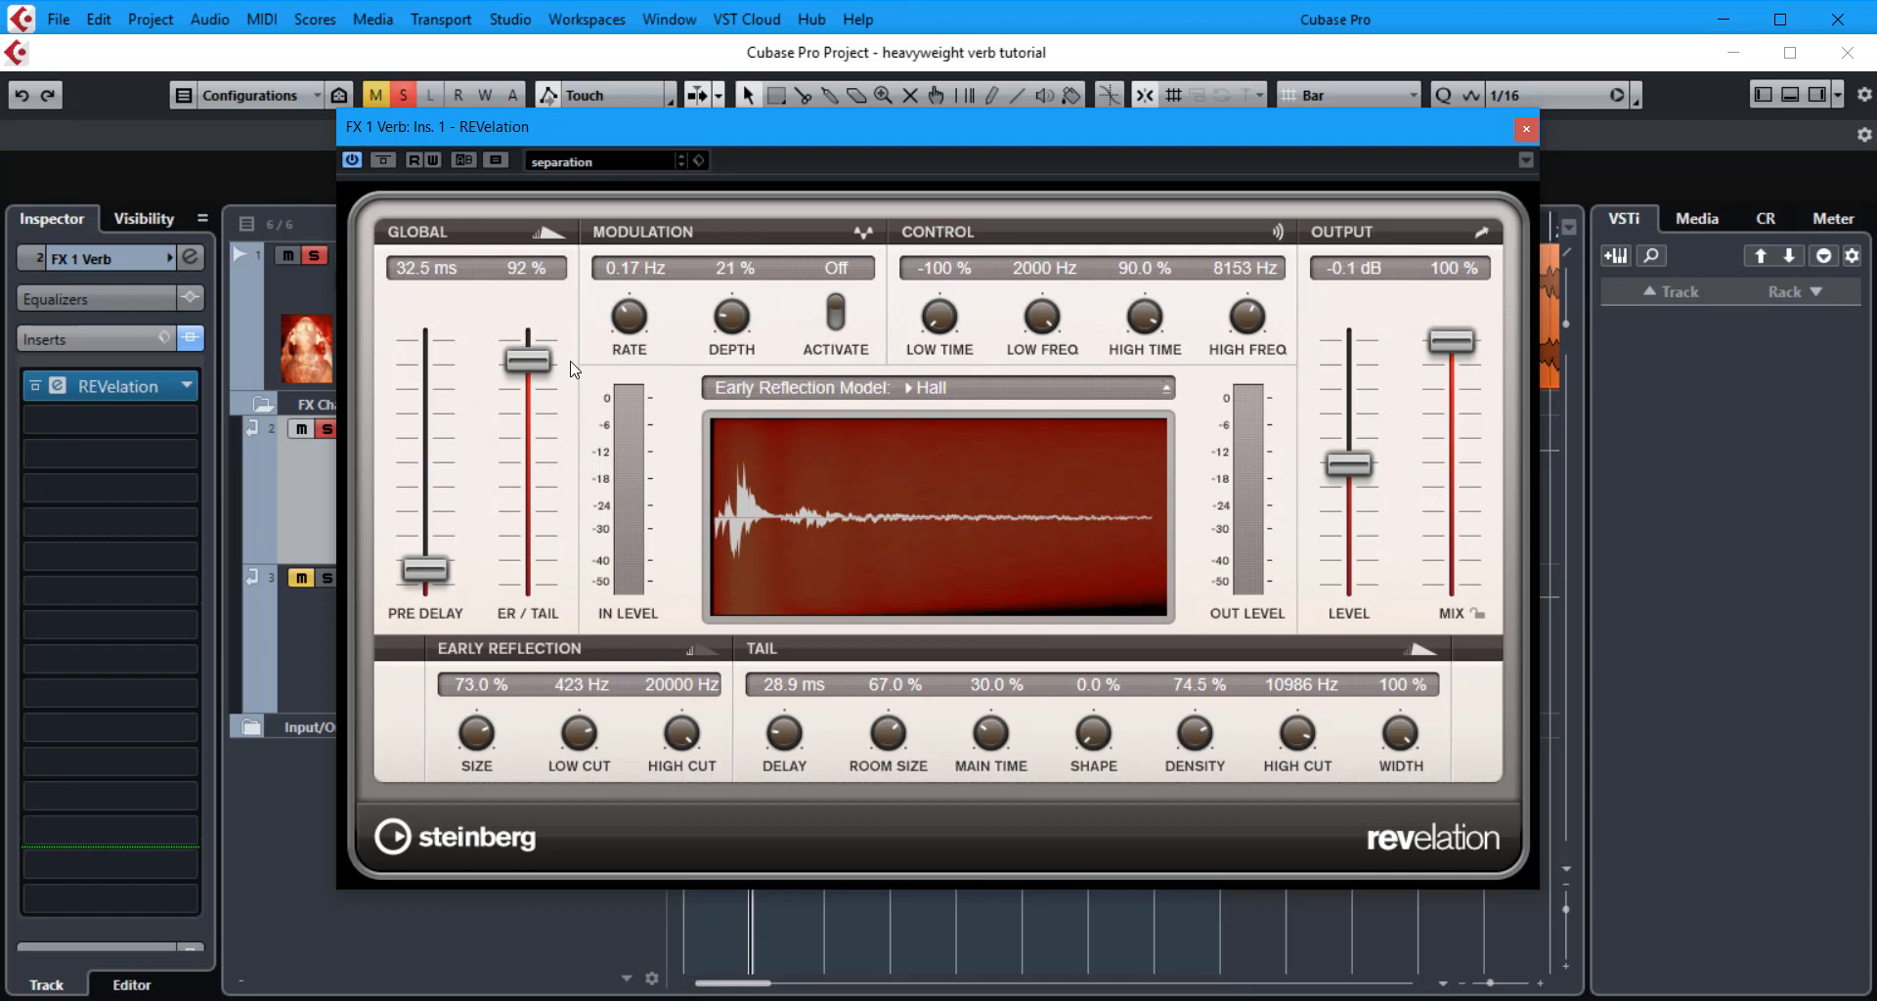
left_click_drag(574, 370, 565, 426)
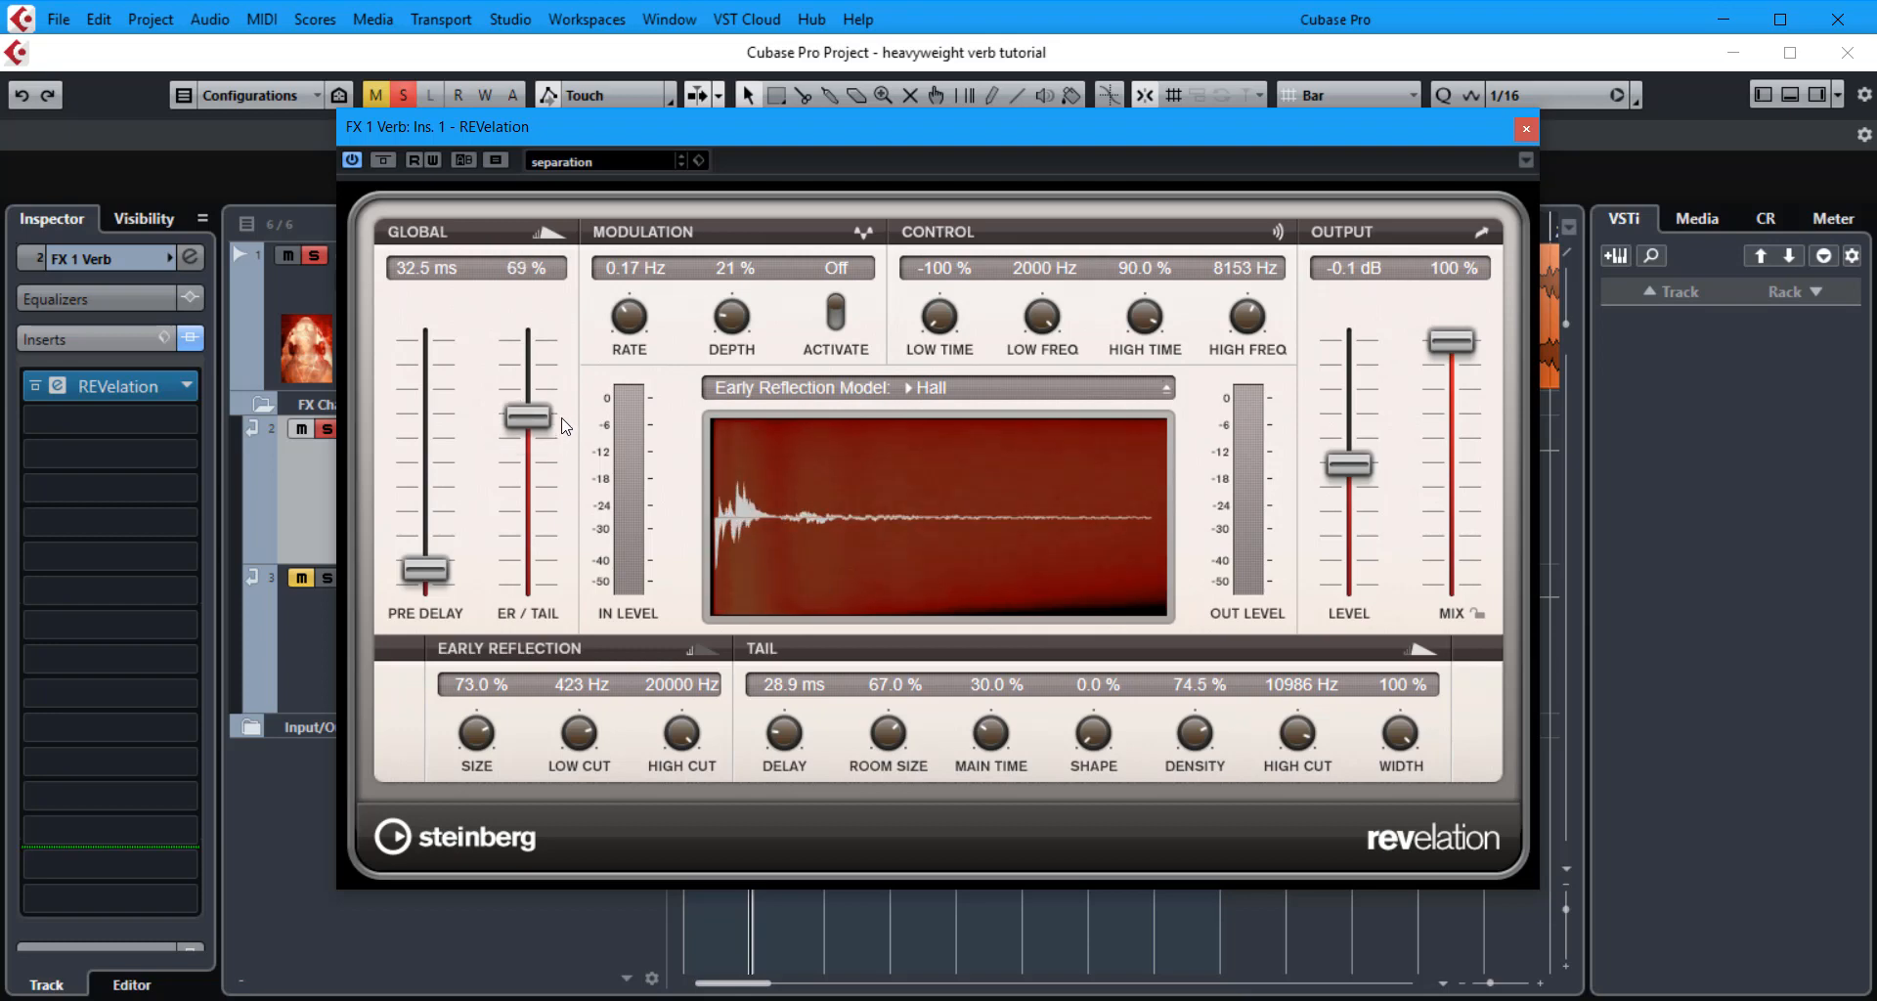
left_click_drag(565, 426, 565, 542)
Audition tail Main Time at 100 % with ER/Tail at 35 %, and reduce them to 26.5 % and 24 %.
left_click_drag(990, 735, 796, 595)
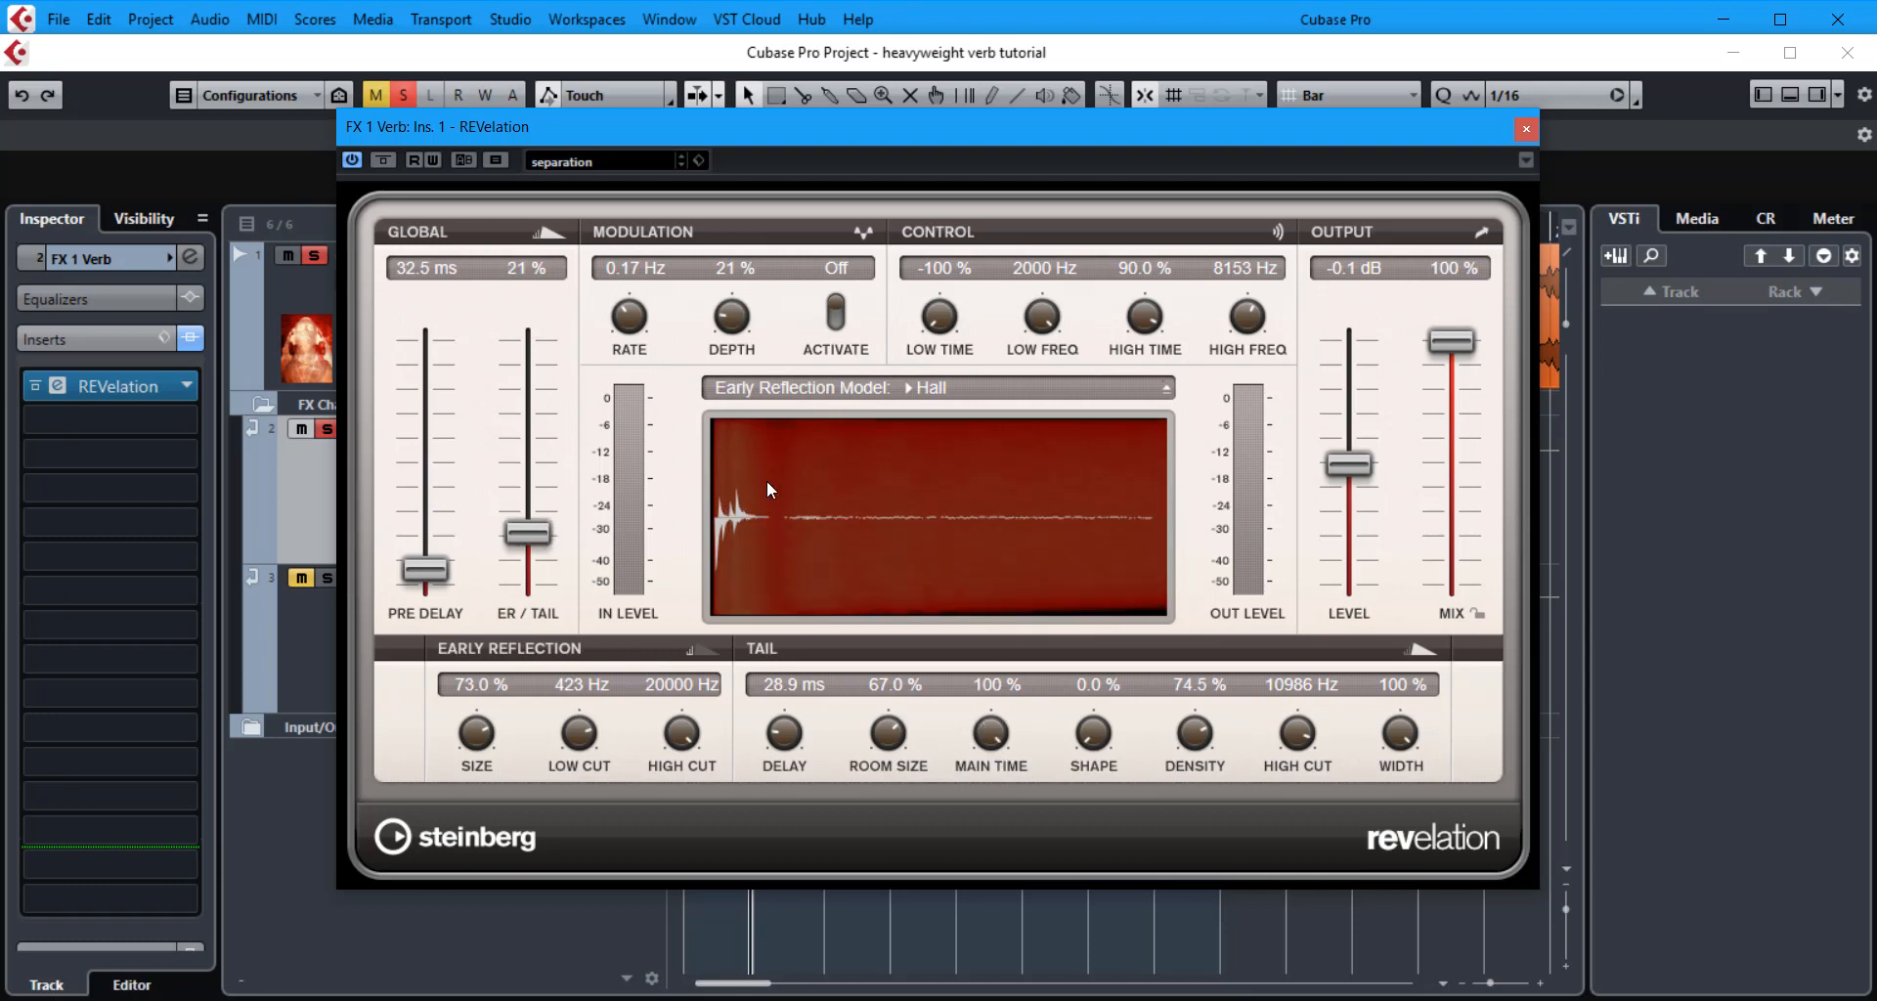
left_click_drag(507, 522, 529, 503)
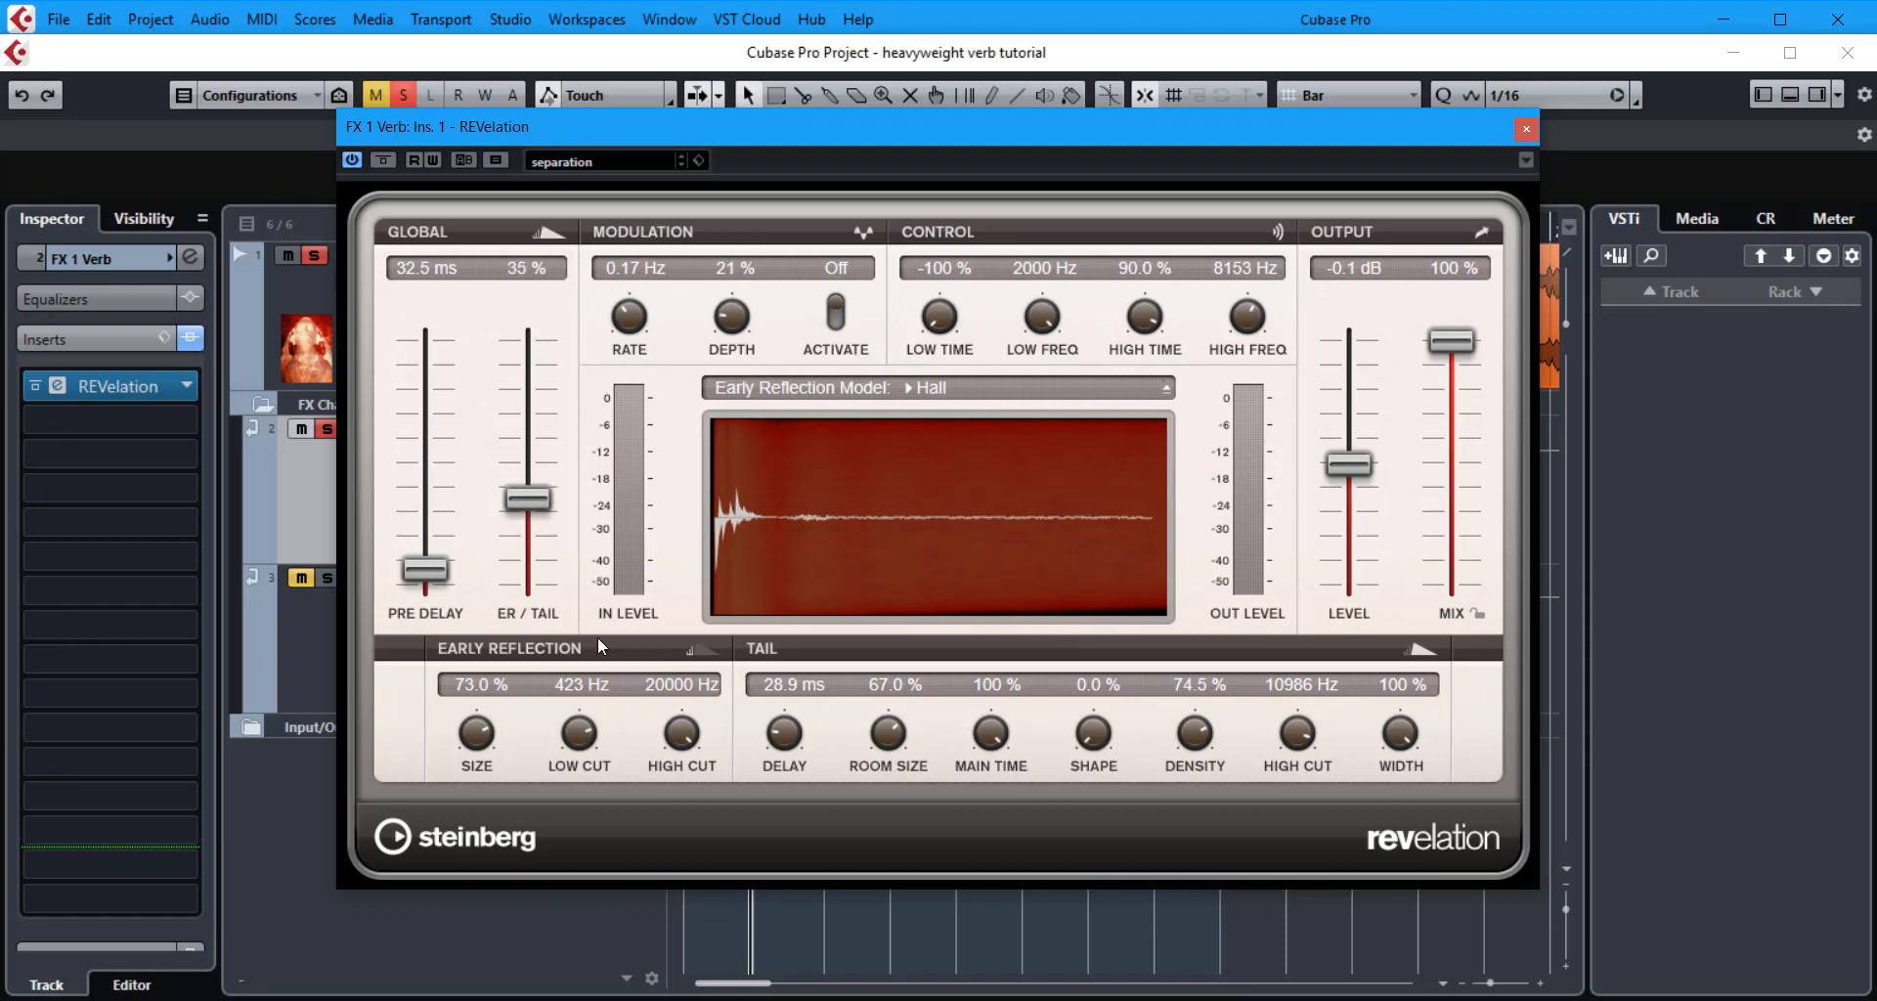
key("space")
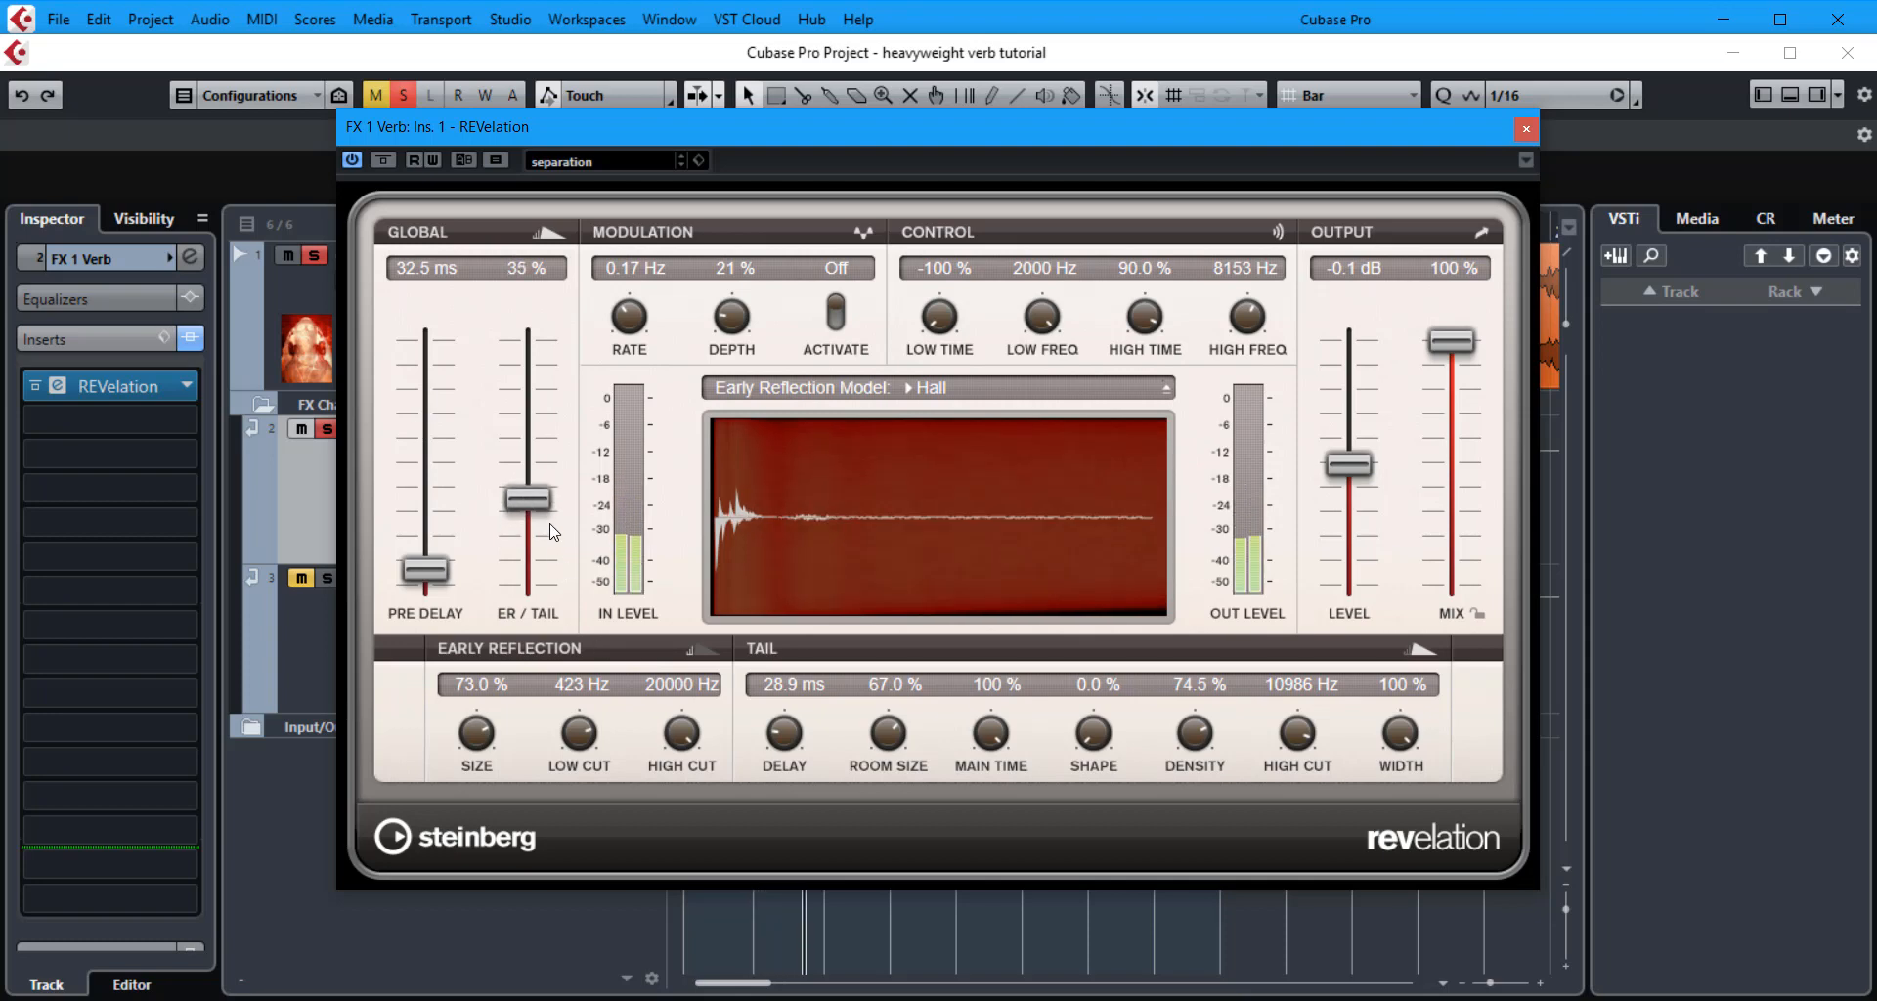
left_click_drag(528, 500, 543, 532)
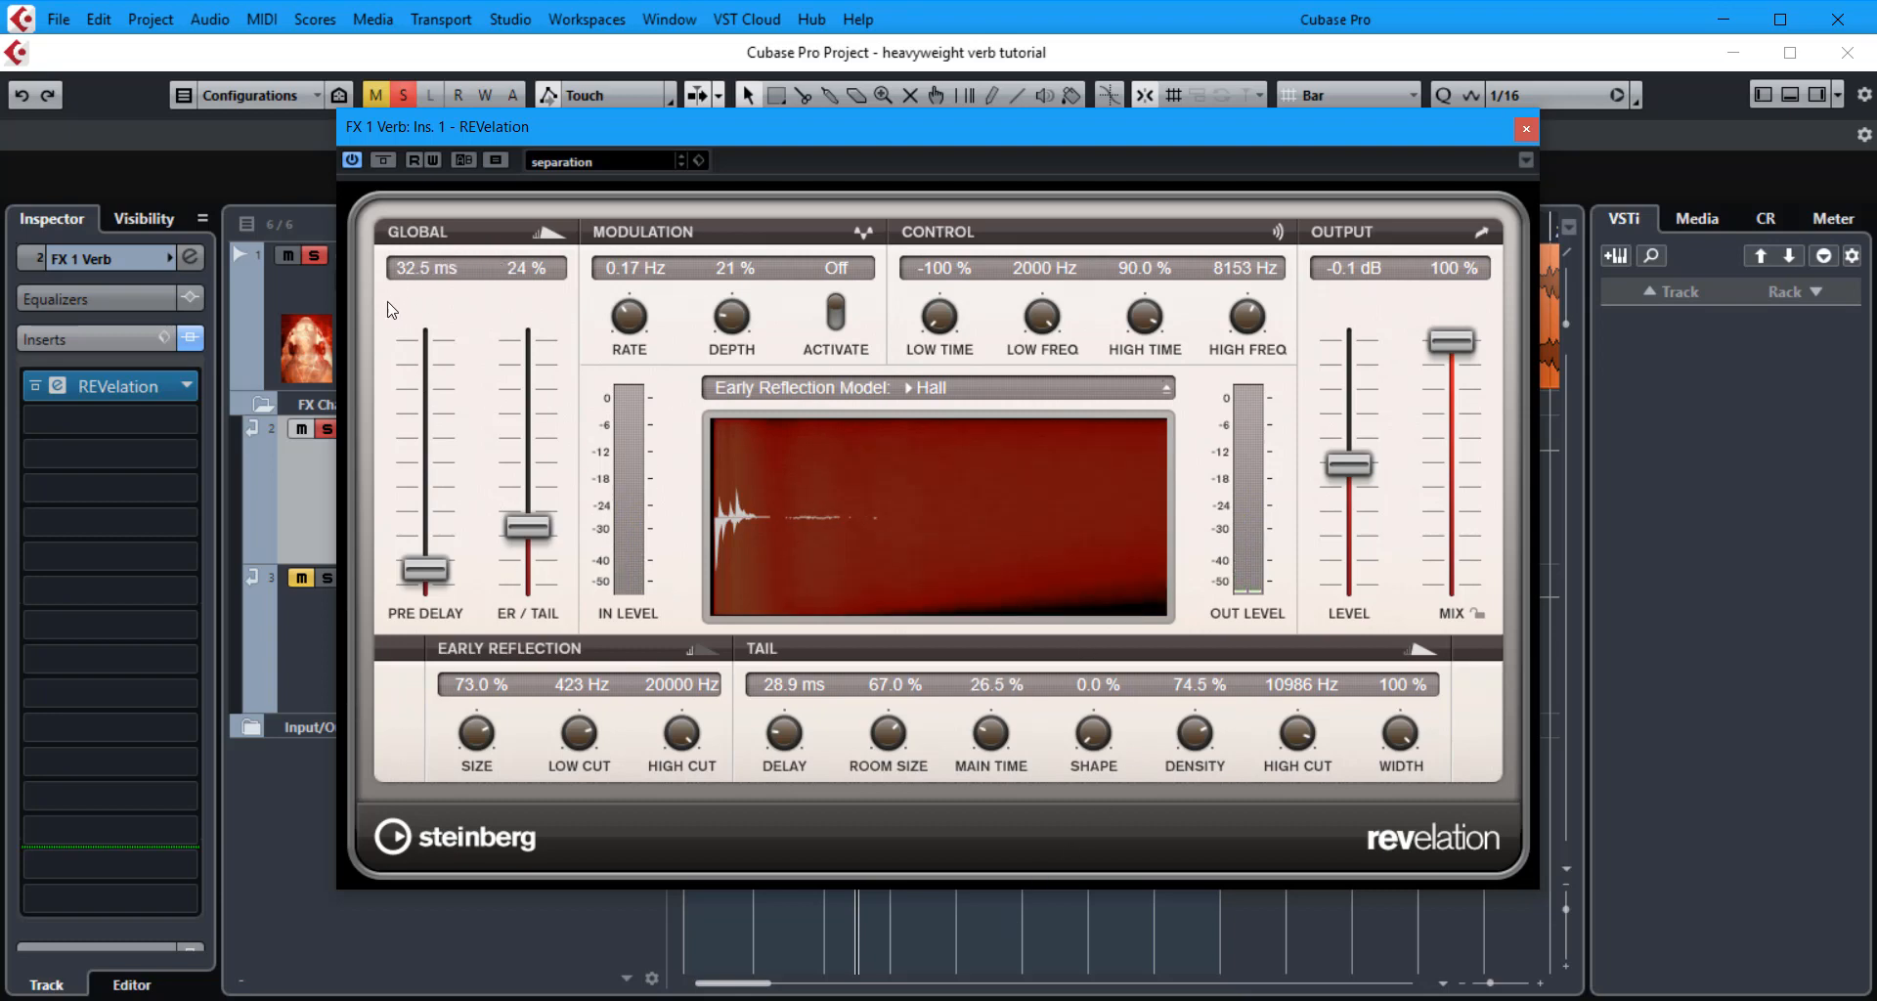
Set ER/Tail to 43 %, early reflection Size to 61.0 %, tail Room Size to 69.5 % and Main Time to 30.5 %.
left_click_drag(527, 533, 528, 491)
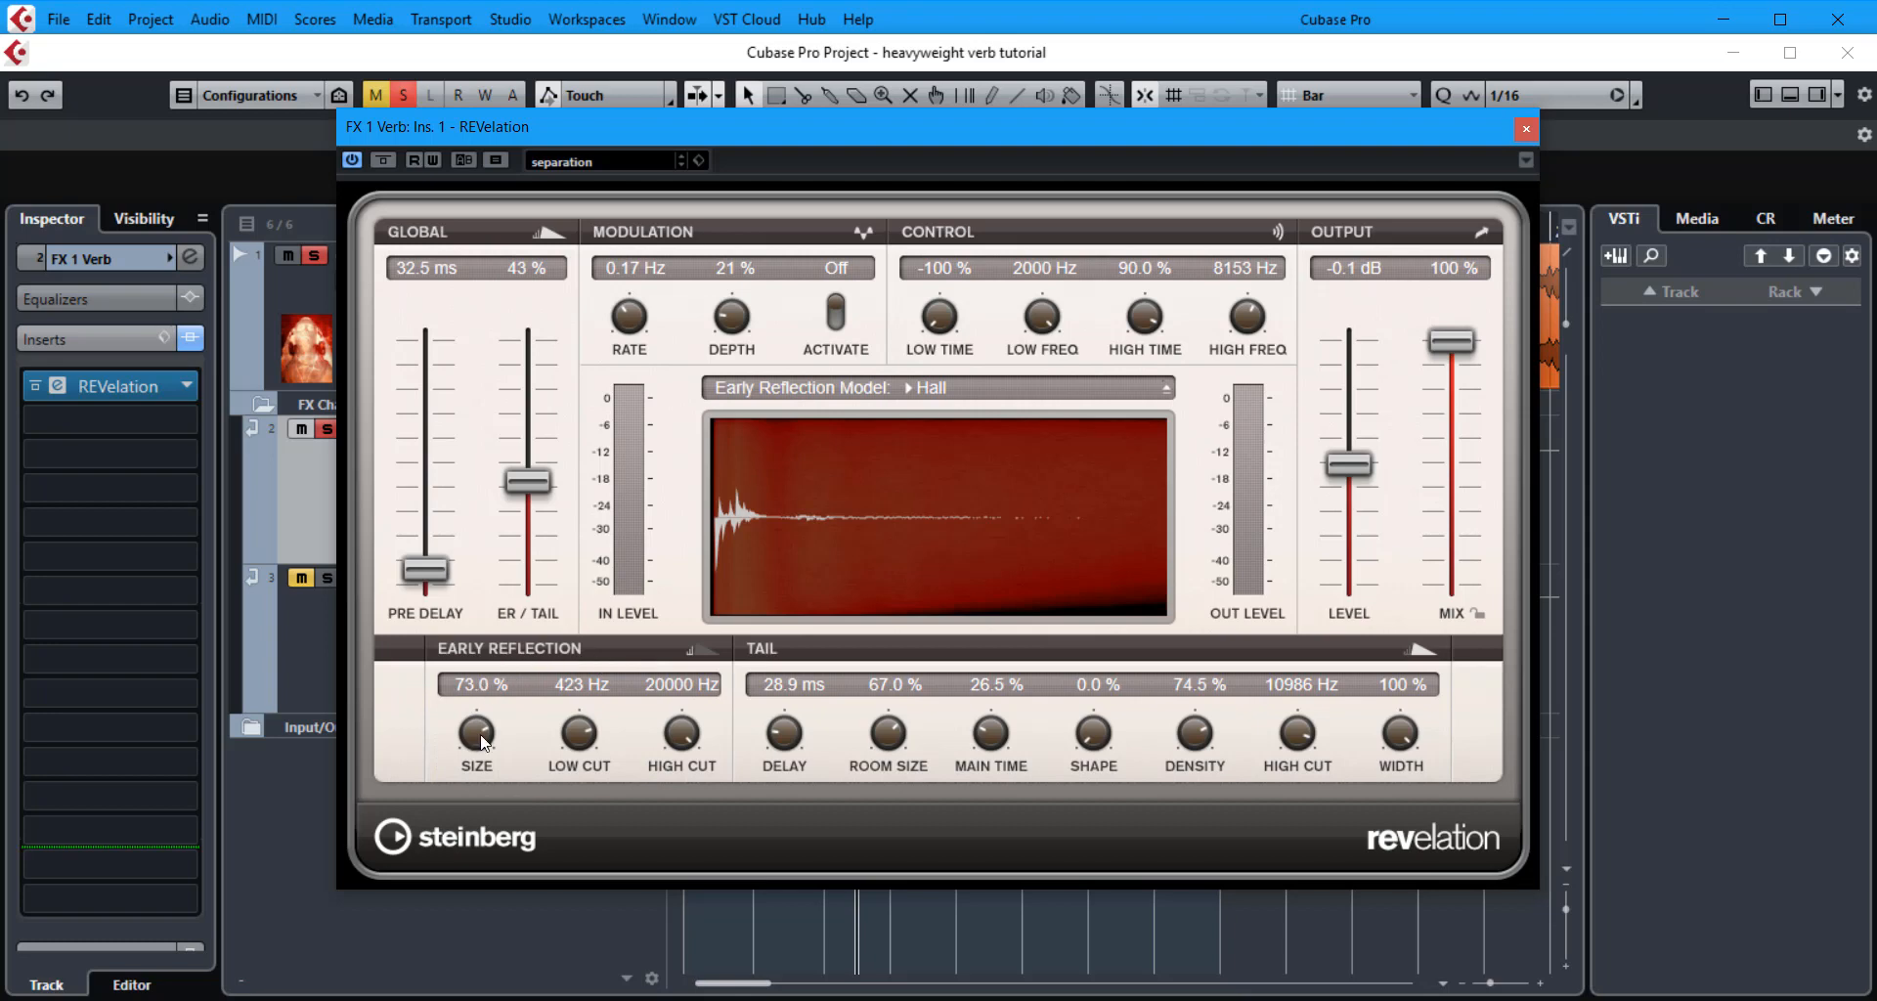
scroll(482, 708, "up", 2)
left_click_drag(481, 701, 484, 723)
mouse_move(889, 745)
left_mouse_down()
mouse_move(915, 860)
mouse_move(915, 762)
left_mouse_up()
left_click_drag(477, 733, 494, 793)
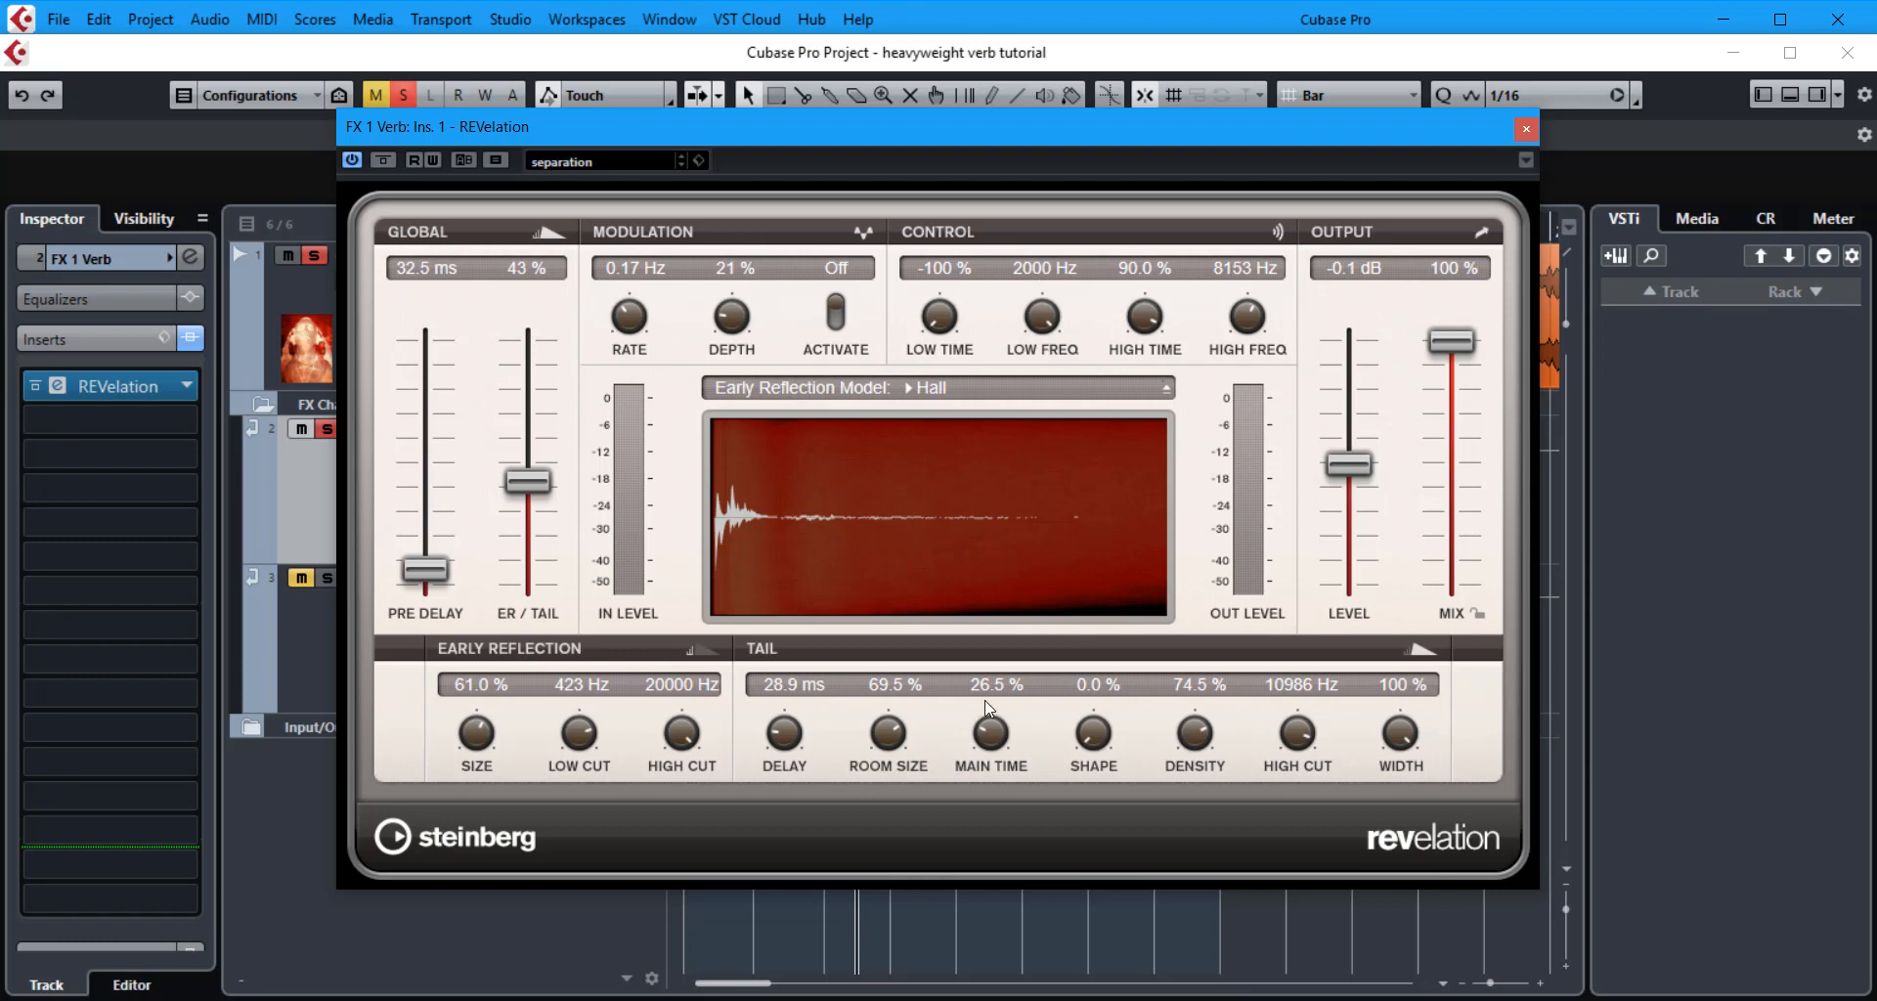
left_click_drag(993, 735, 992, 719)
During playback, try Low Time at 60.0 % and restore -100 %, and sweep High Time down to -100 % before settling on 74.0 %.
key("space")
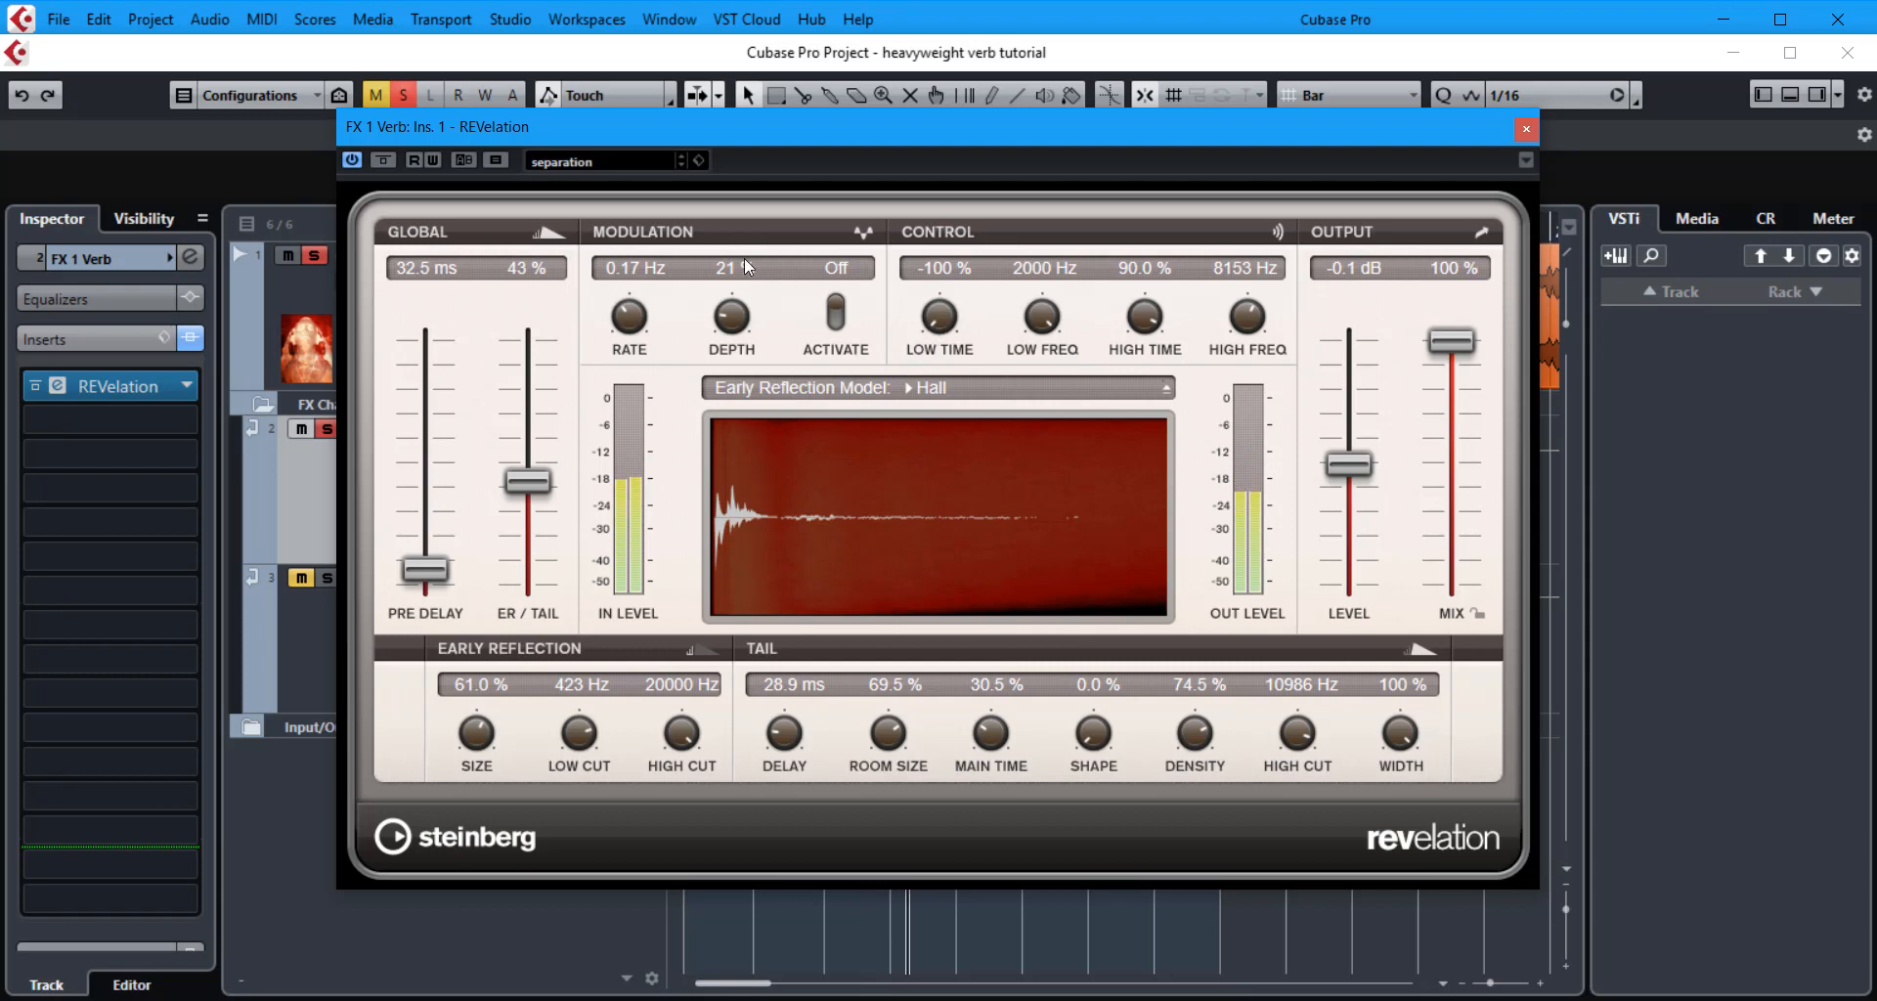
left_click_drag(935, 305, 948, 145)
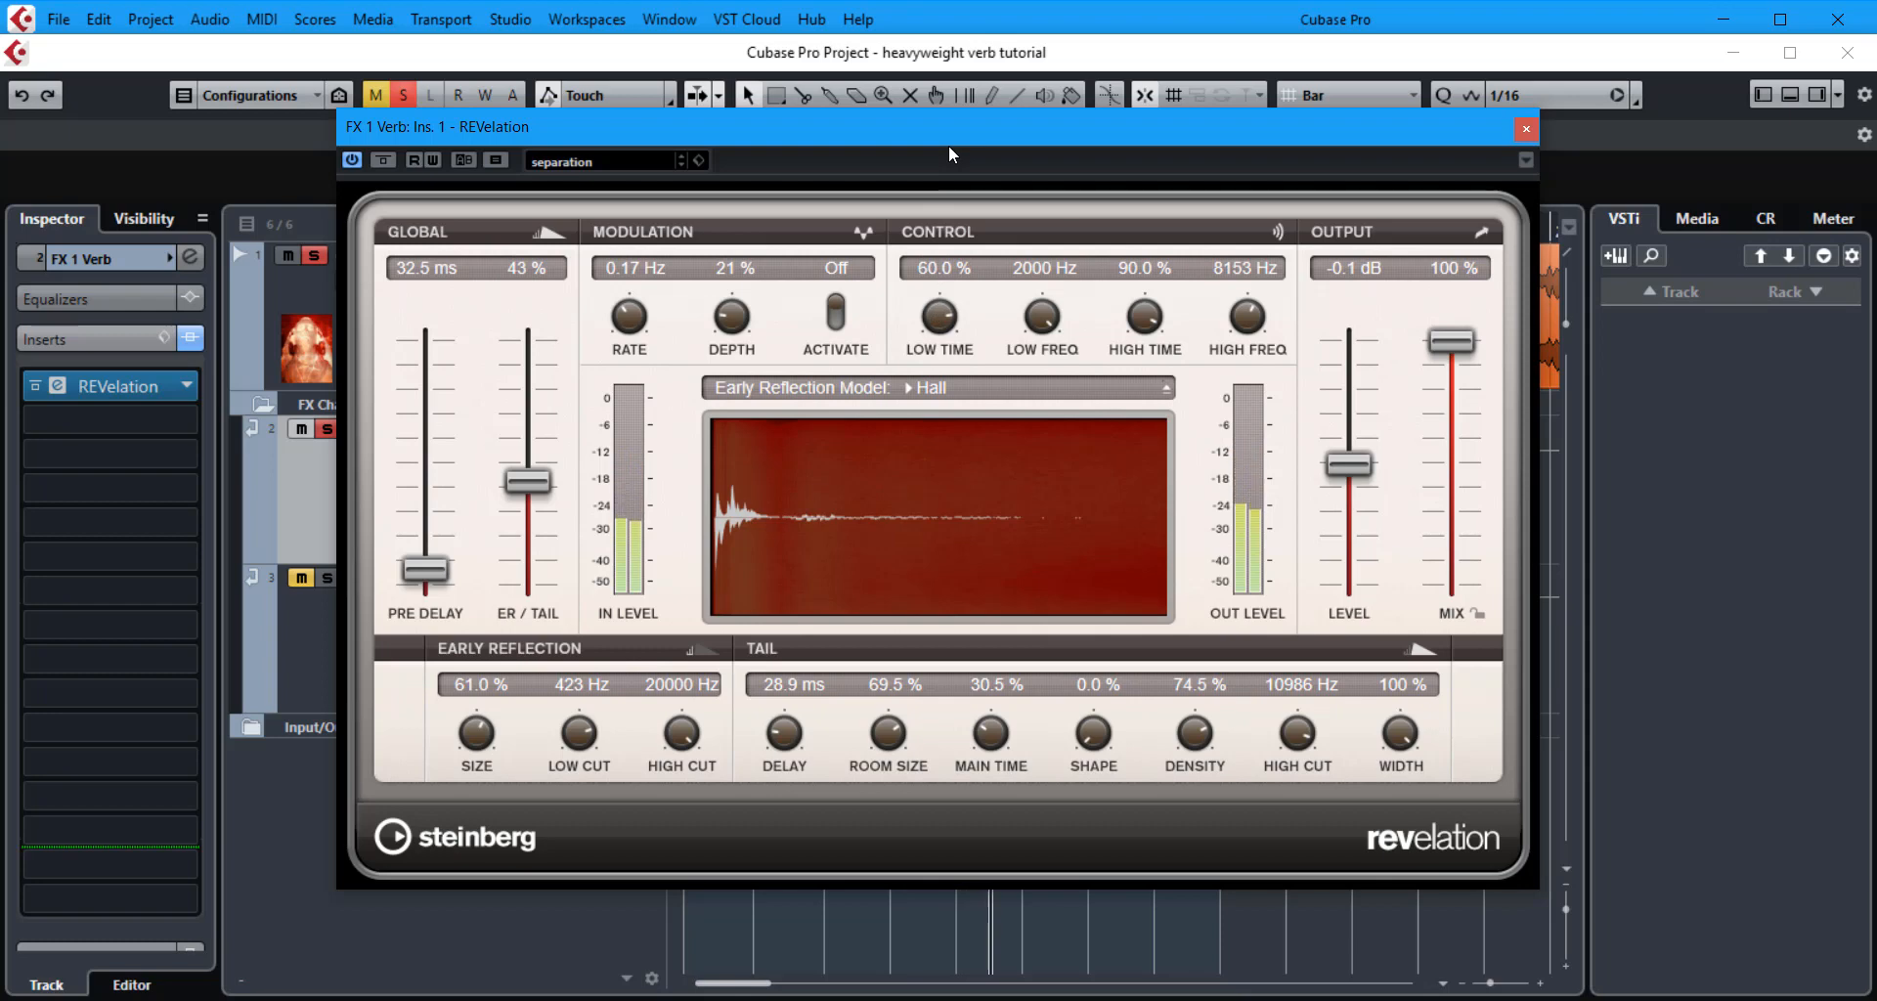
left_click_drag(949, 144, 886, 385)
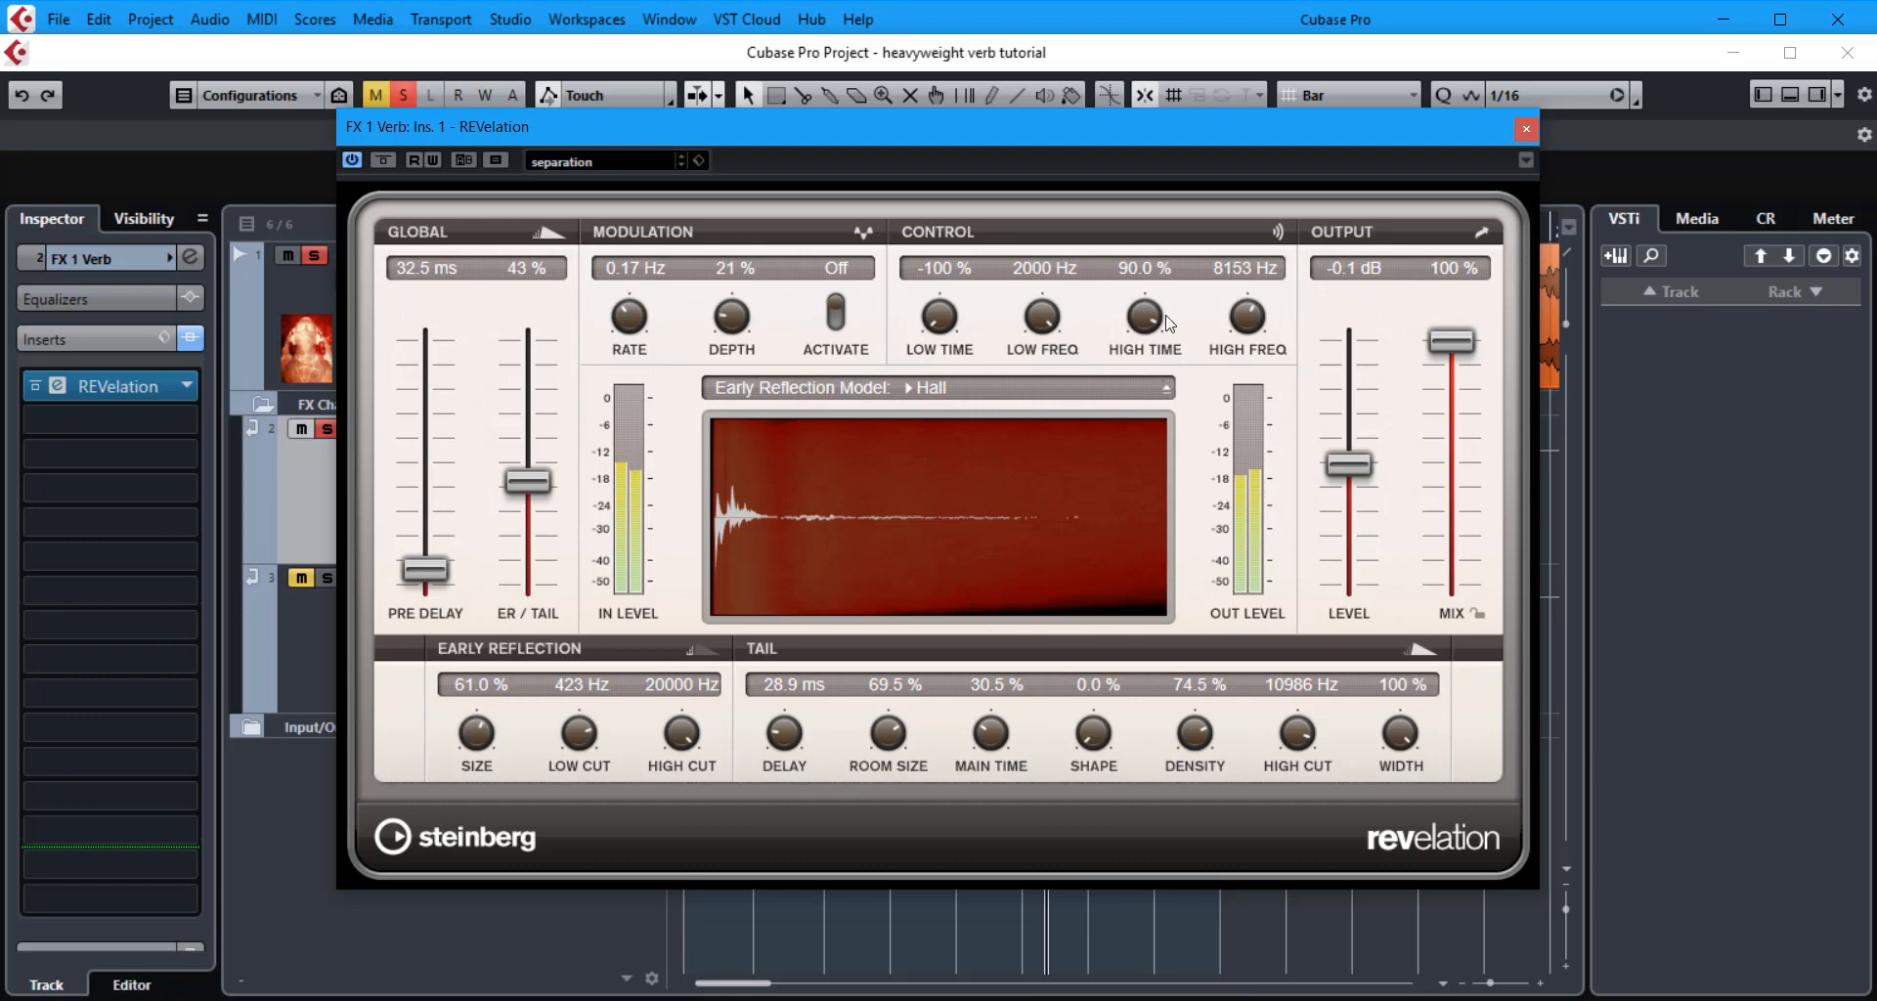
left_click_drag(1146, 317, 1155, 591)
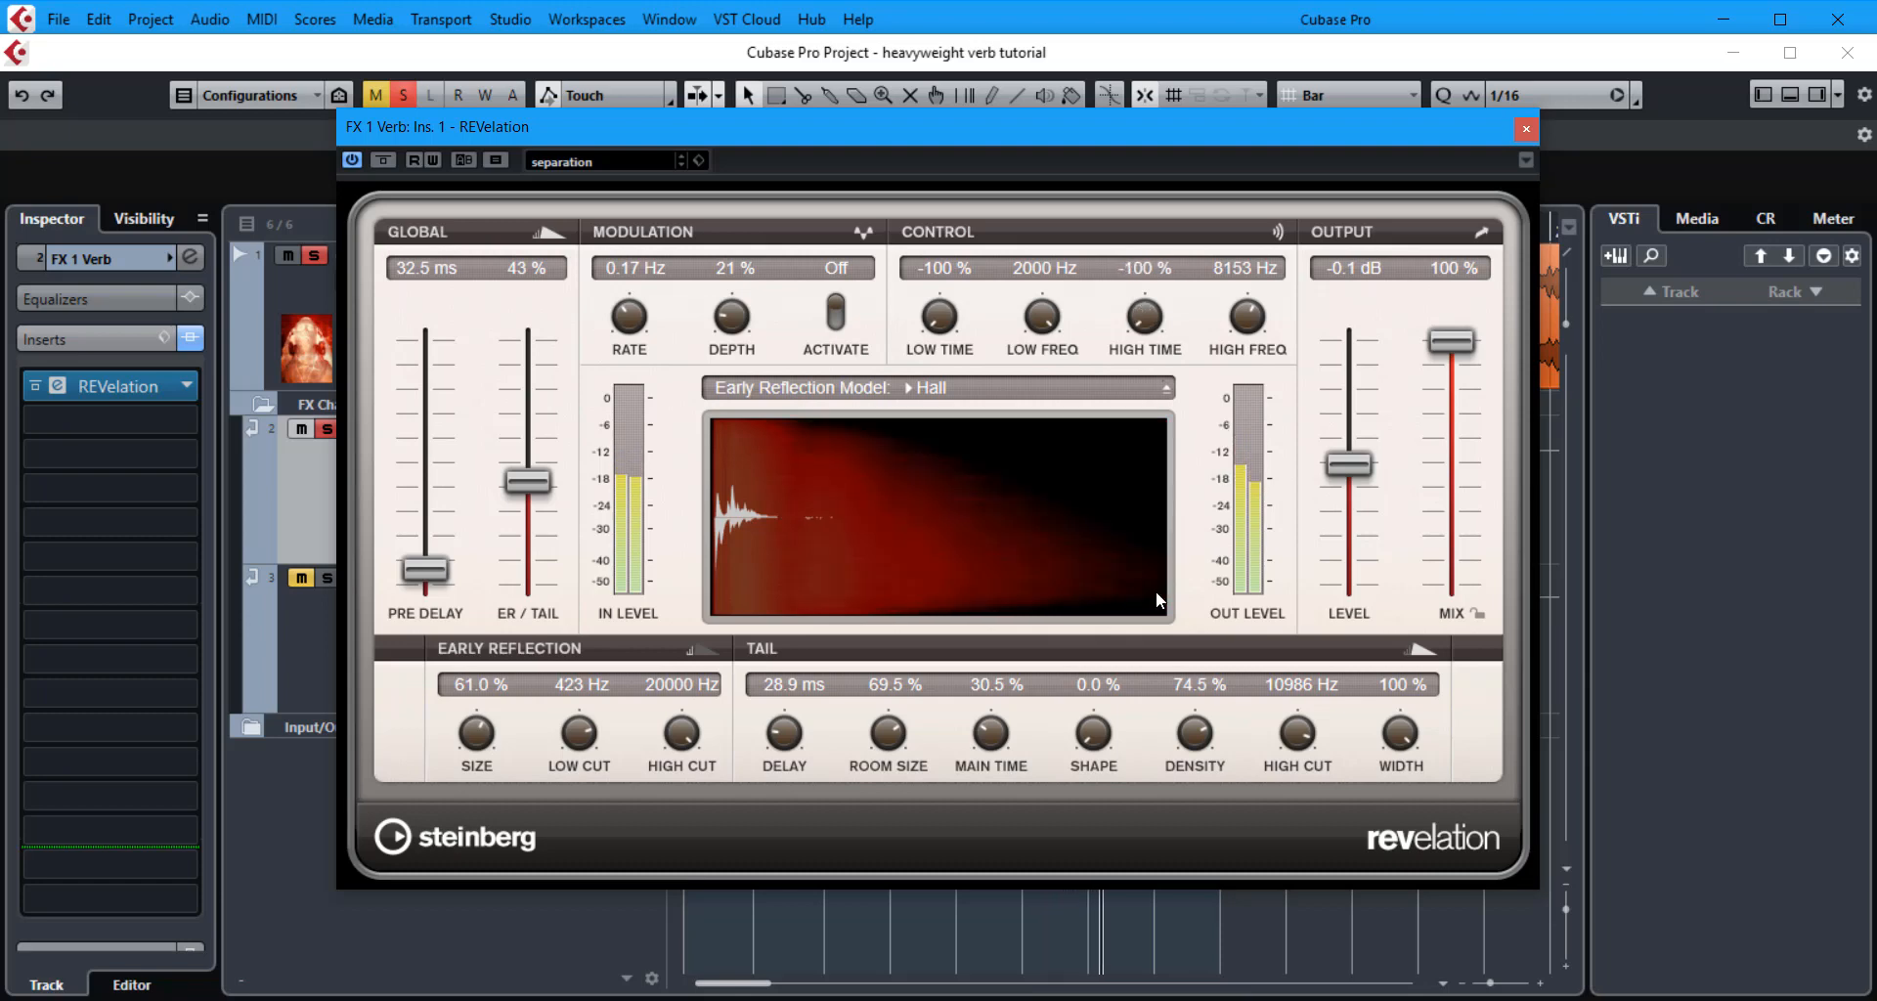
left_click_drag(1156, 591, 1153, 337)
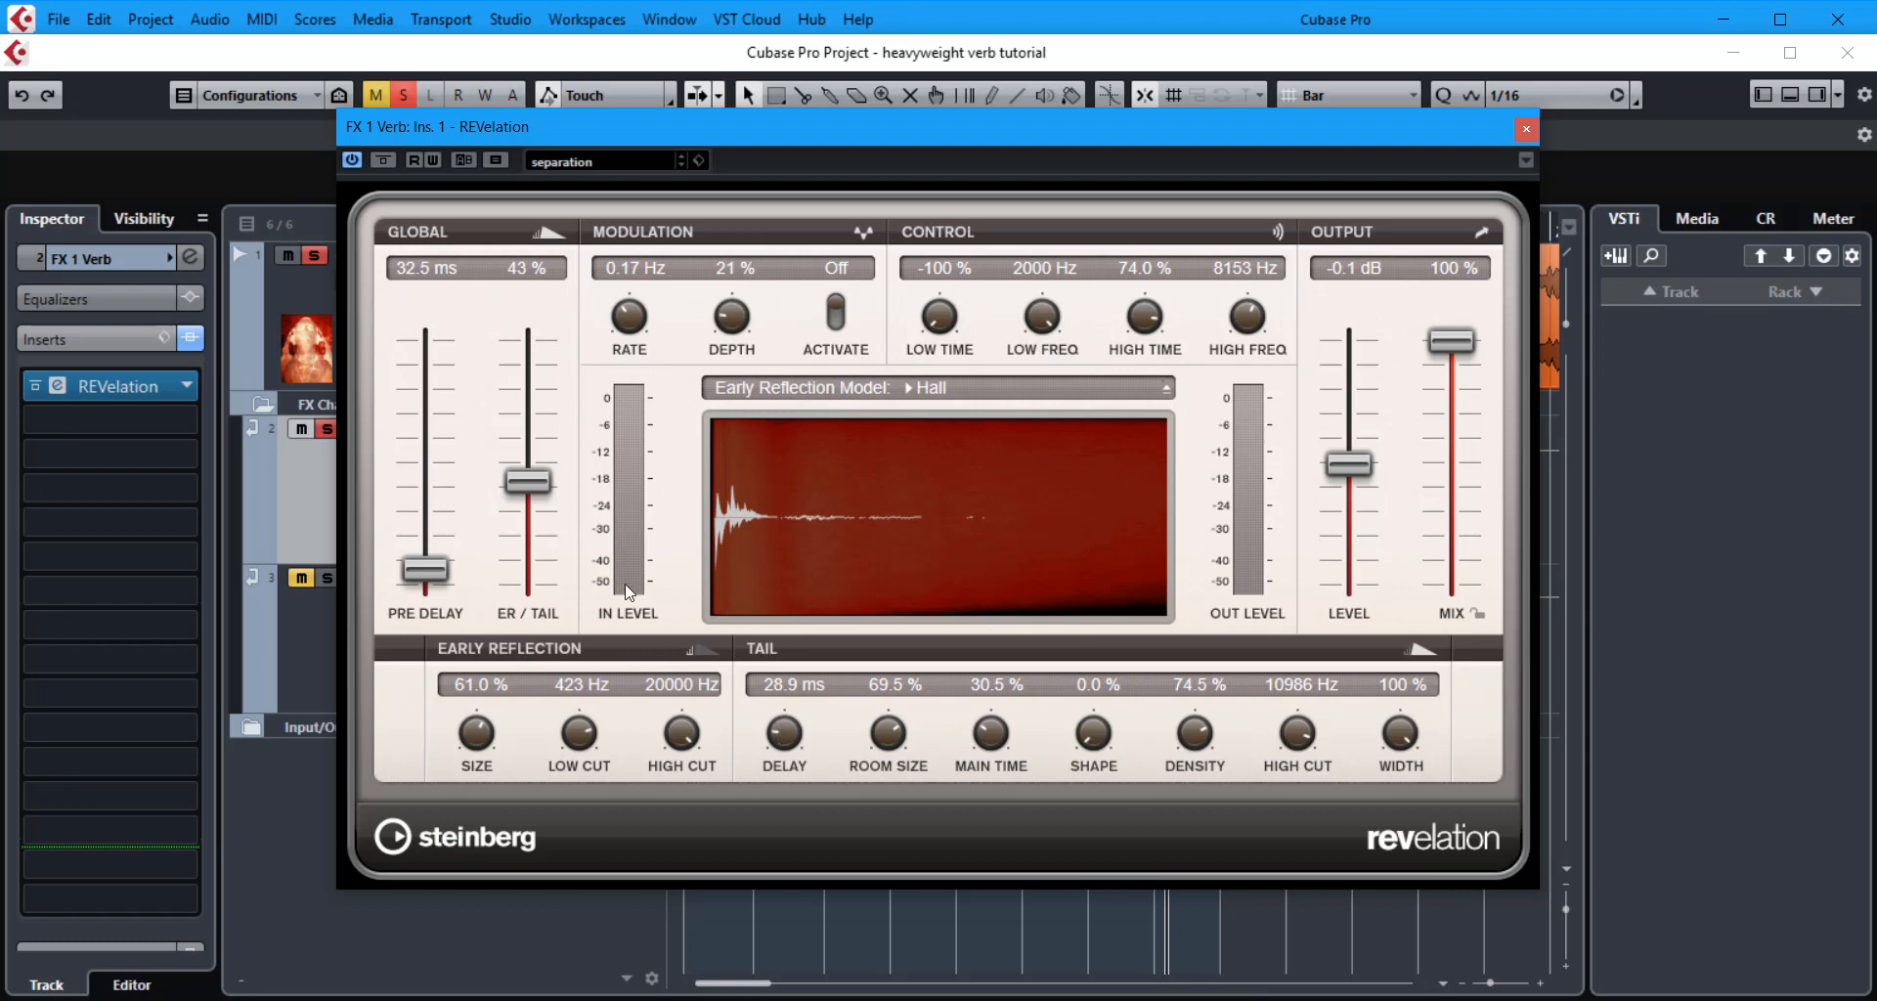
Set the tail Delay to 32.5 ms to match the pre-delay and play the result.
scroll(784, 735, "up", 2)
left_click(792, 684)
type("32.5")
key("Return")
key("space")
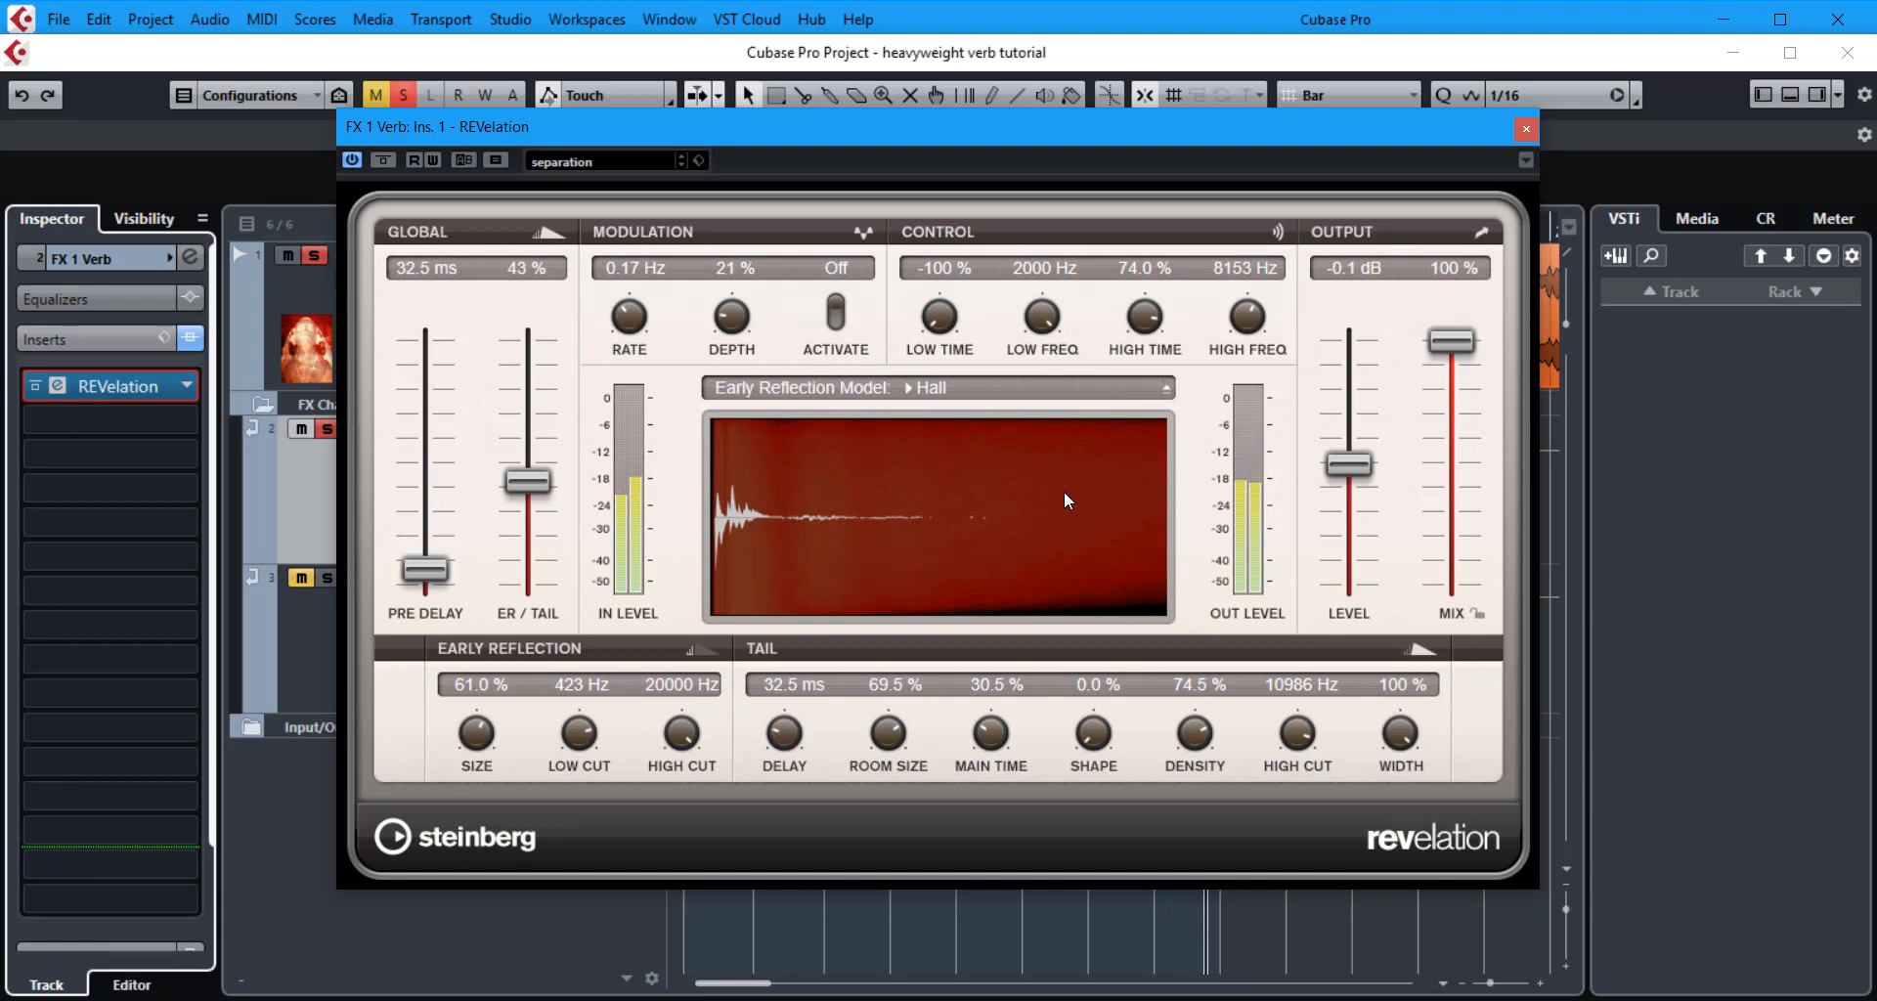
Sweep the tail Delay through 2.4 ms and 195.6 ms during playback, ending at 45.4 ms.
left_click_drag(784, 733, 792, 839)
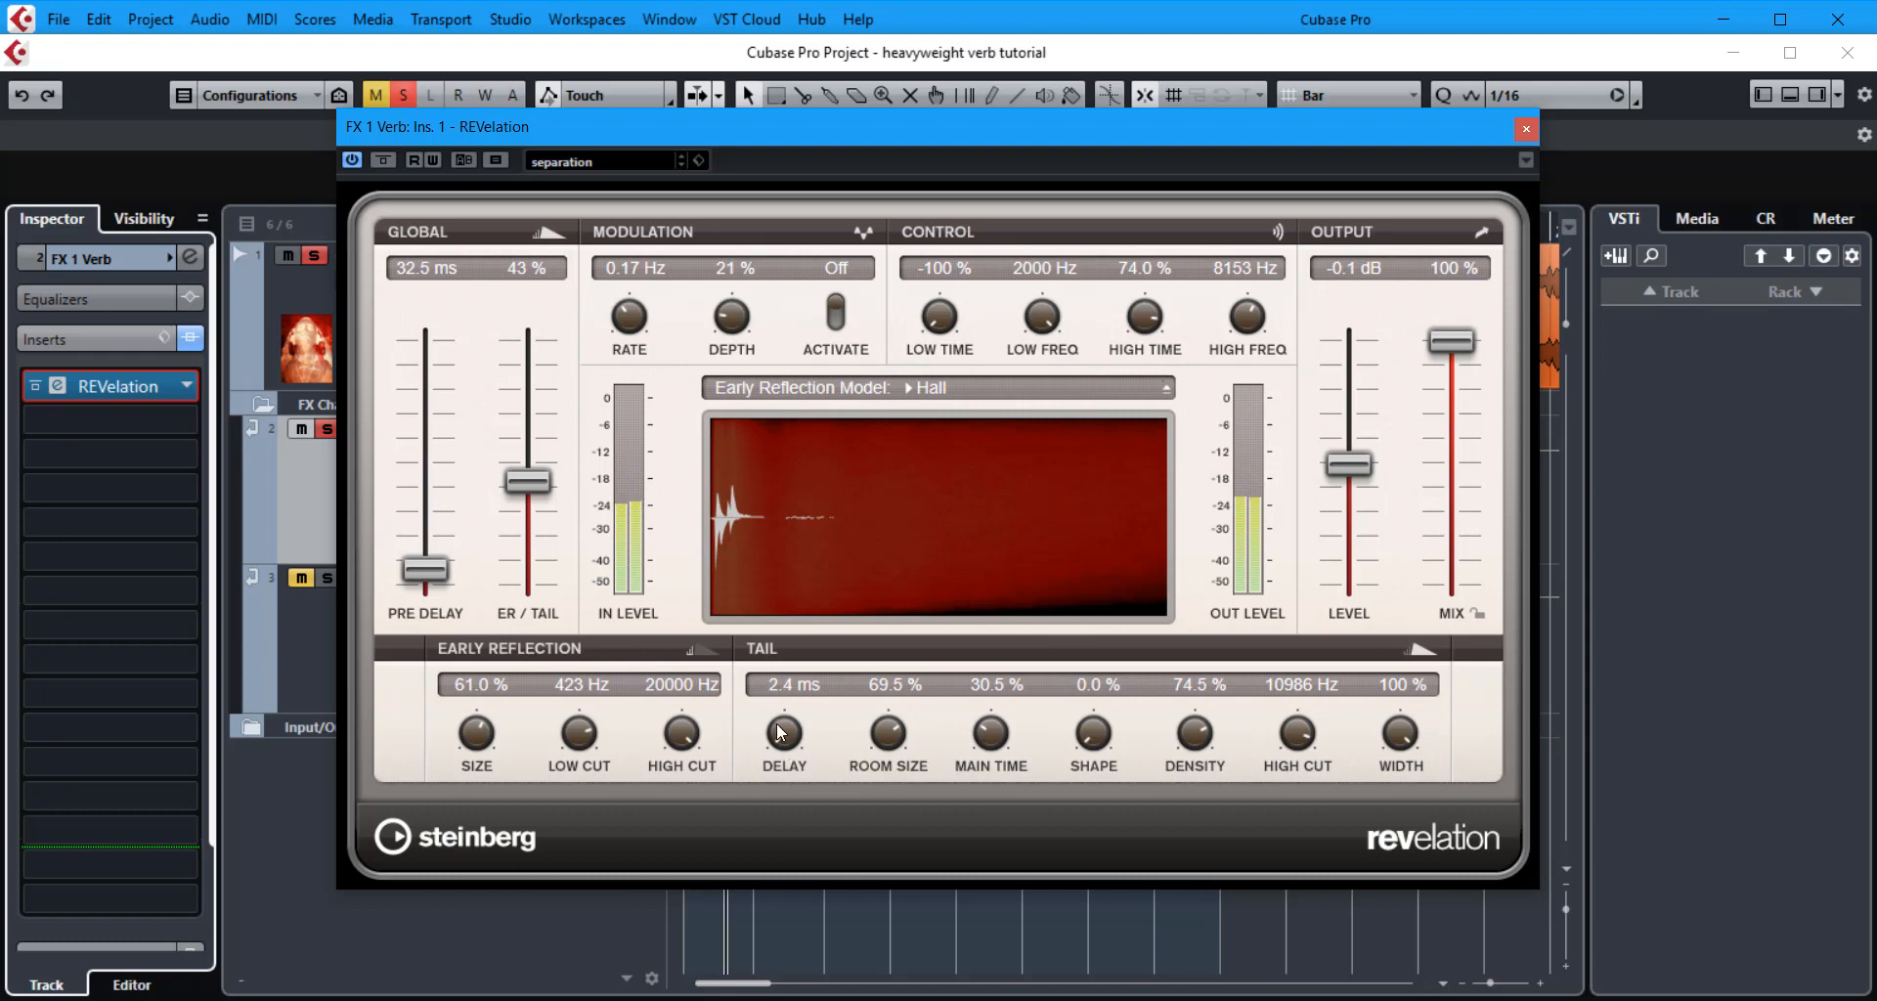
left_click_drag(784, 733, 804, 591)
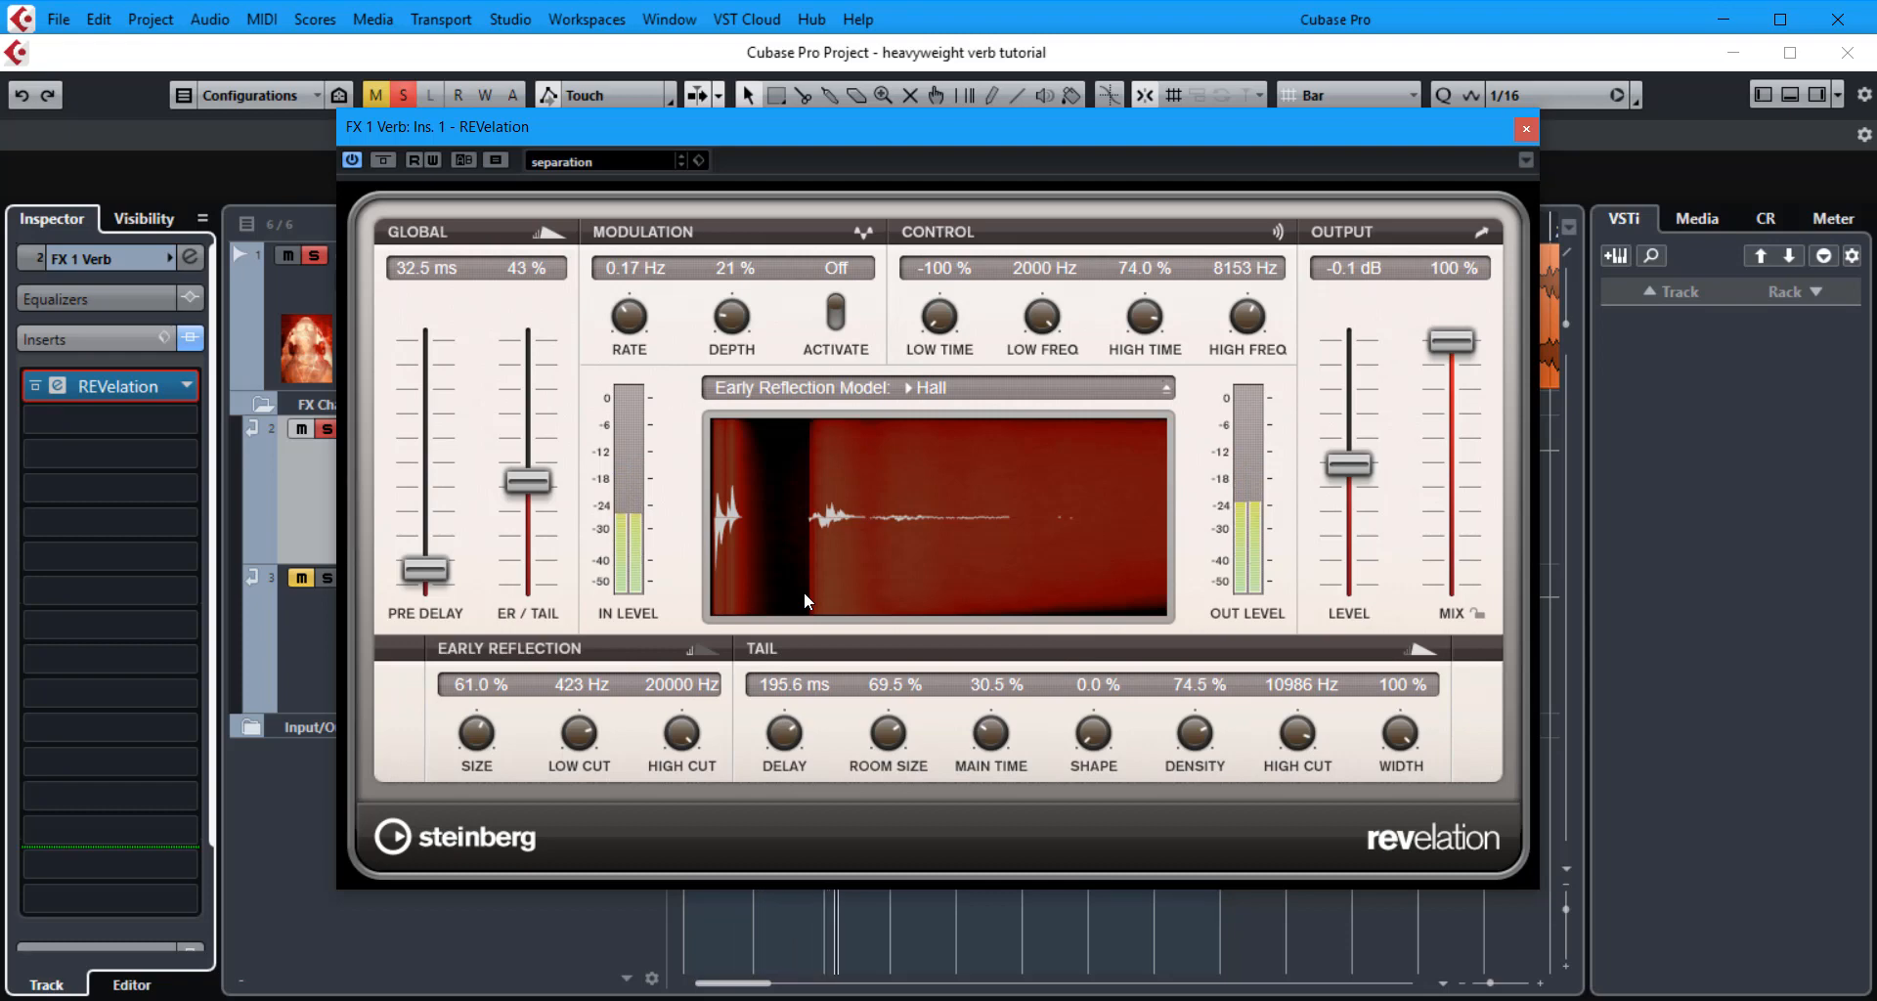
left_click_drag(804, 591, 875, 769)
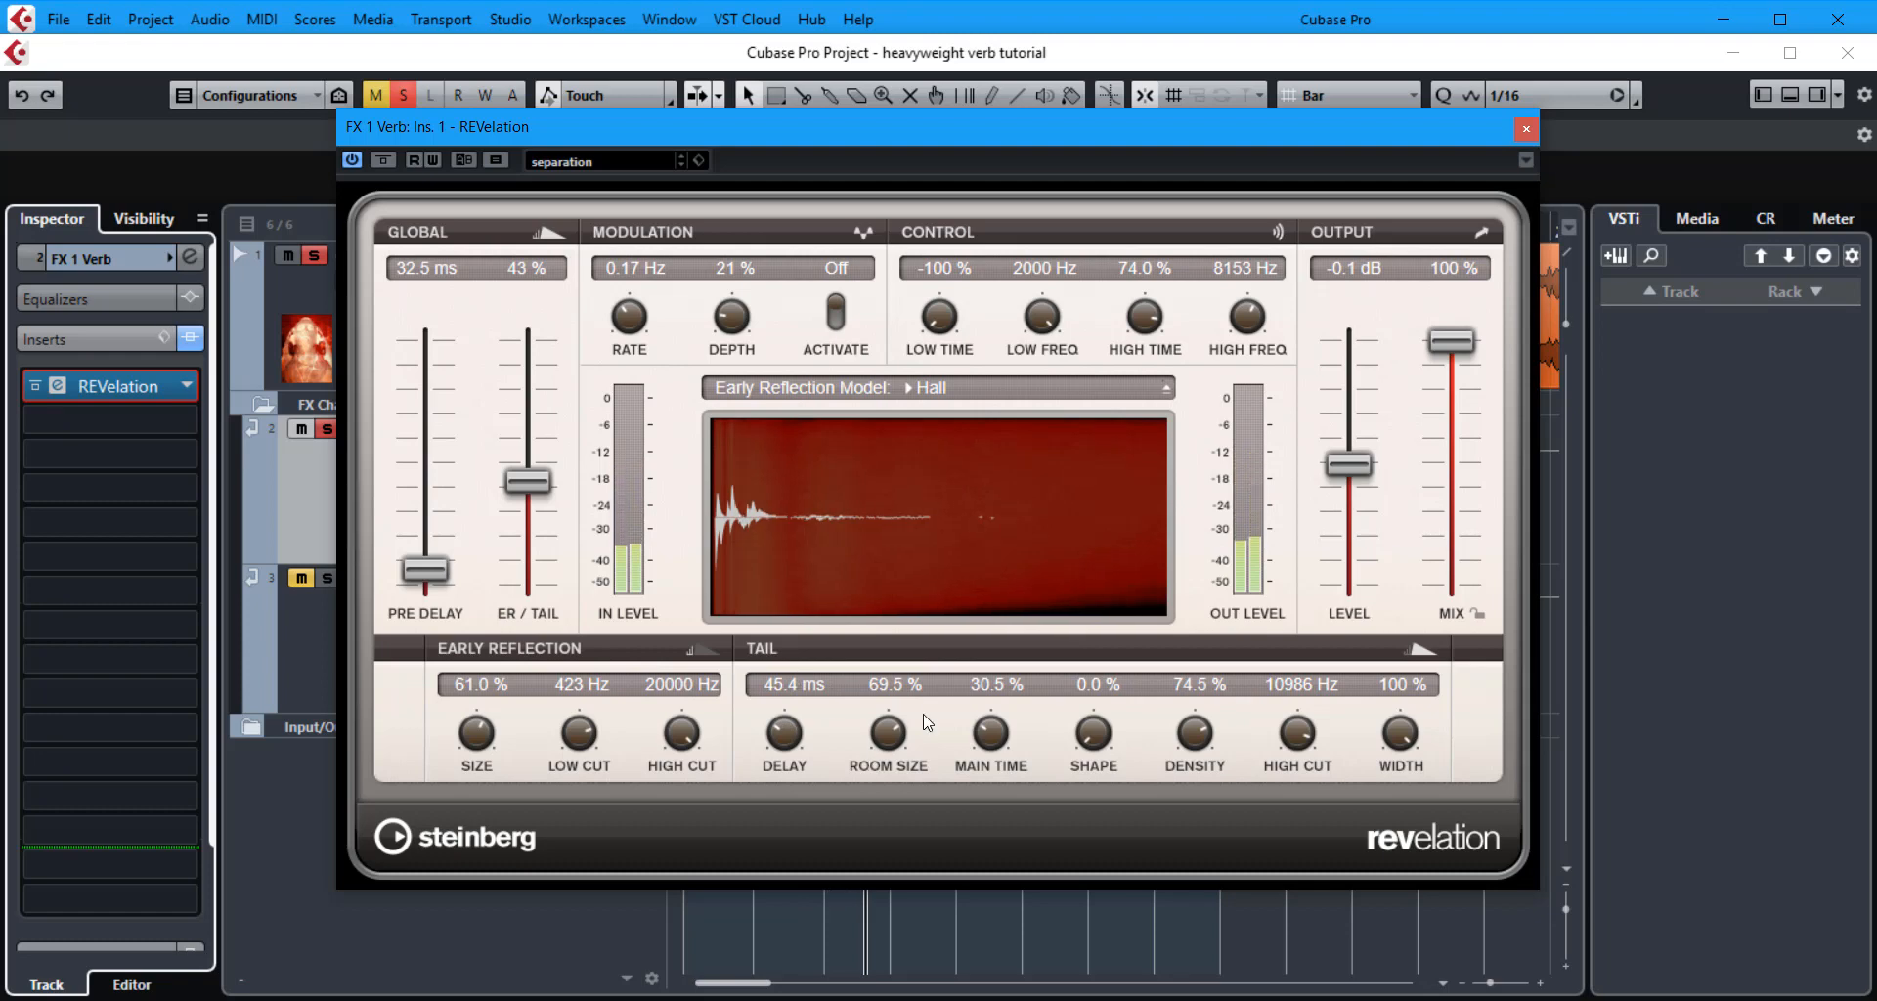
Lower tail Main Time to 0.0 %, and audition Pre Delay at 362.5 ms before reducing it to 25.0 ms.
left_click_drag(987, 731, 986, 818)
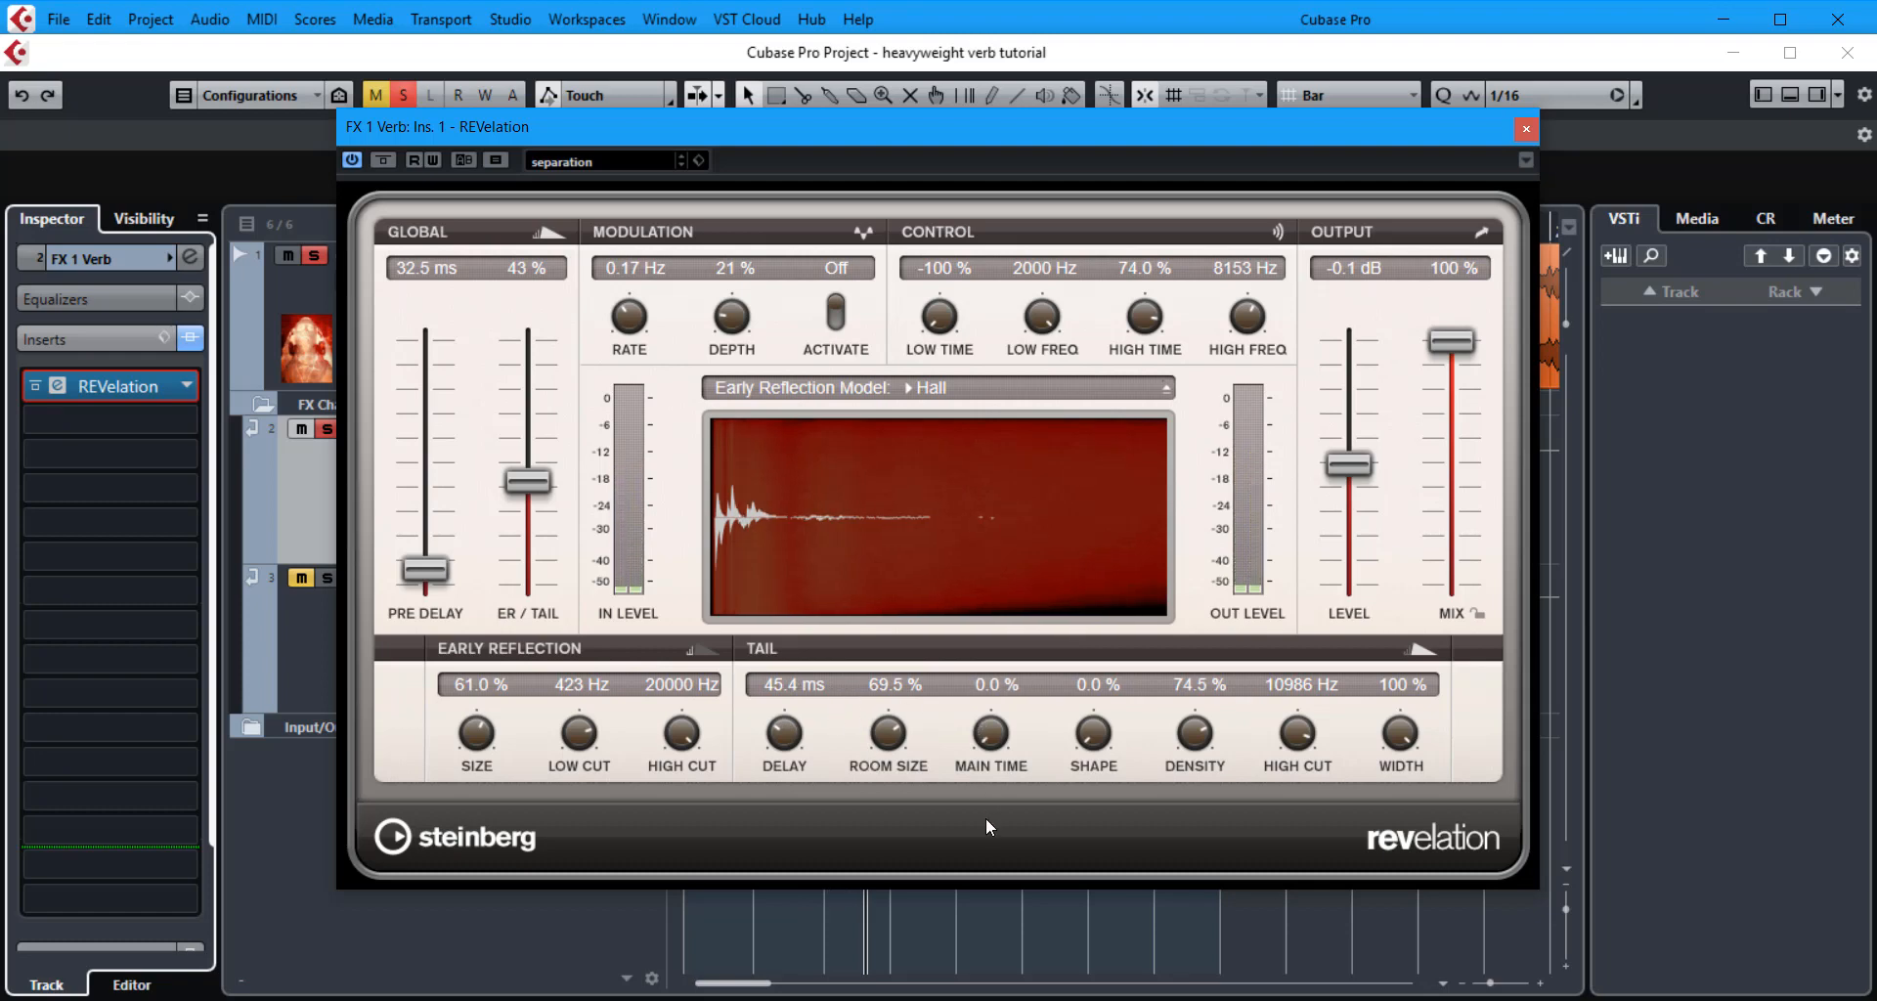
left_click_drag(440, 470, 449, 412)
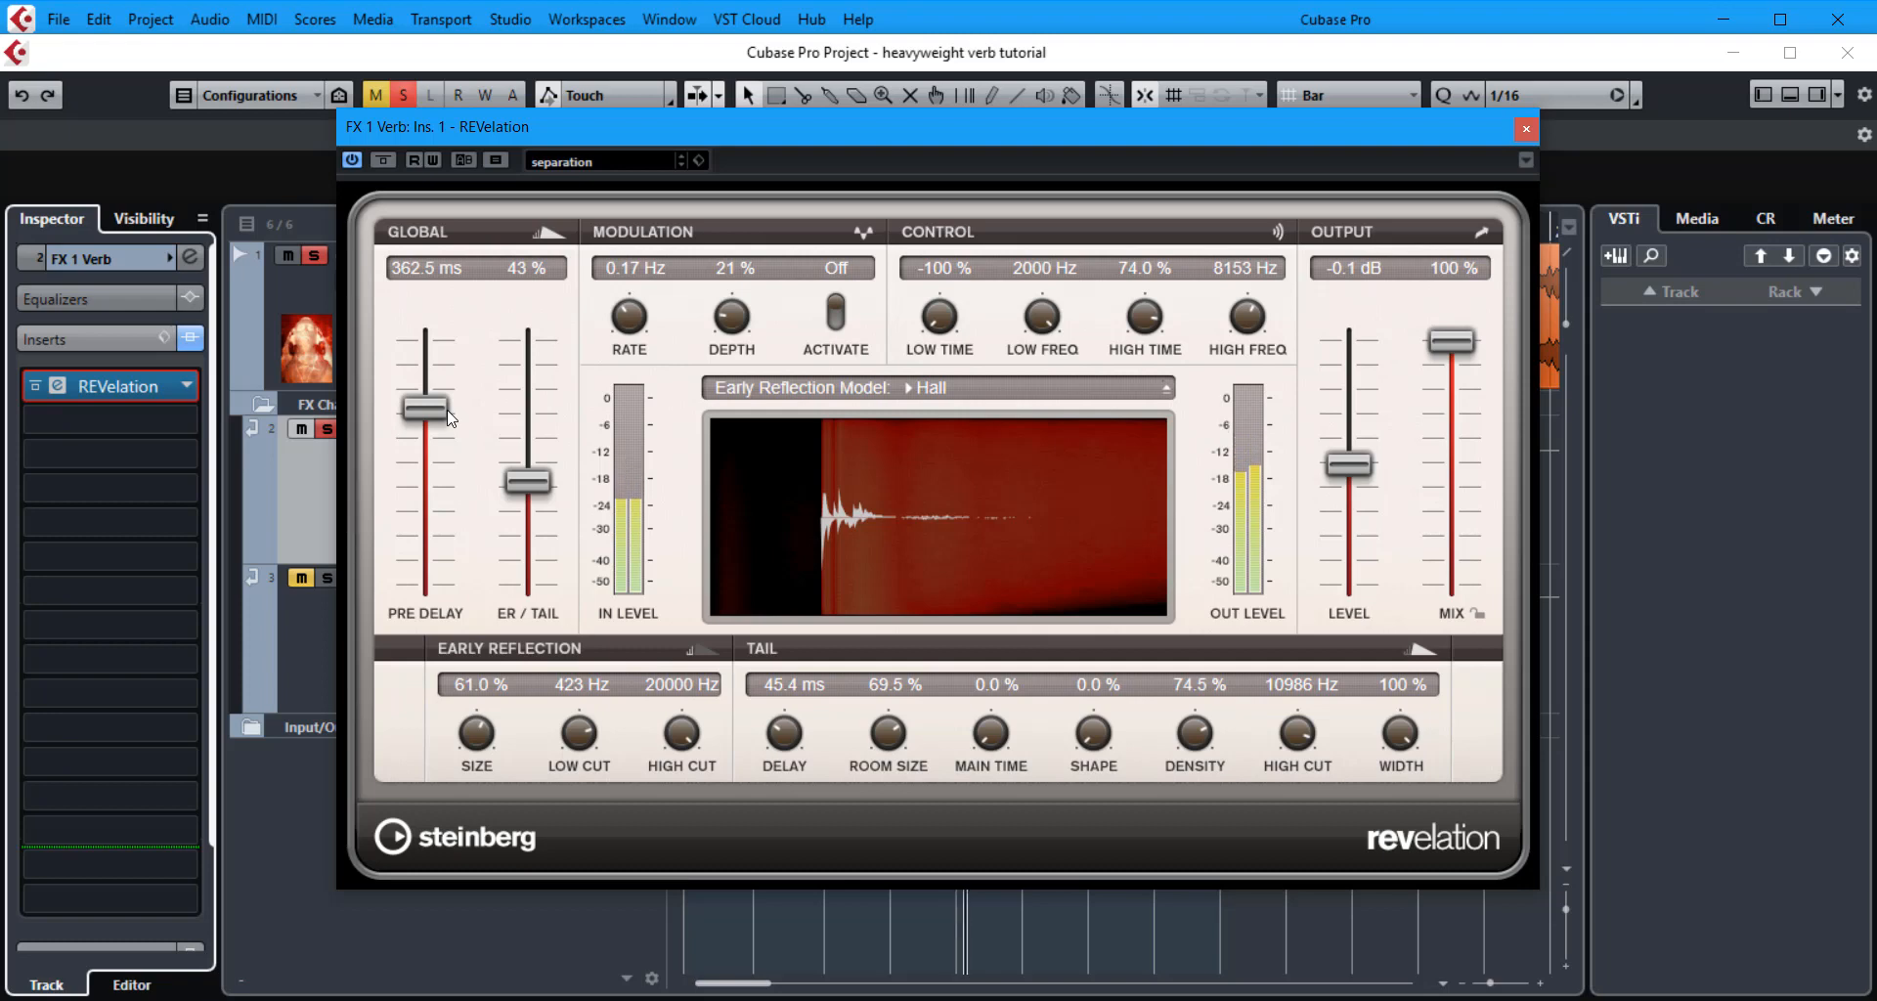
left_click_drag(449, 417, 437, 573)
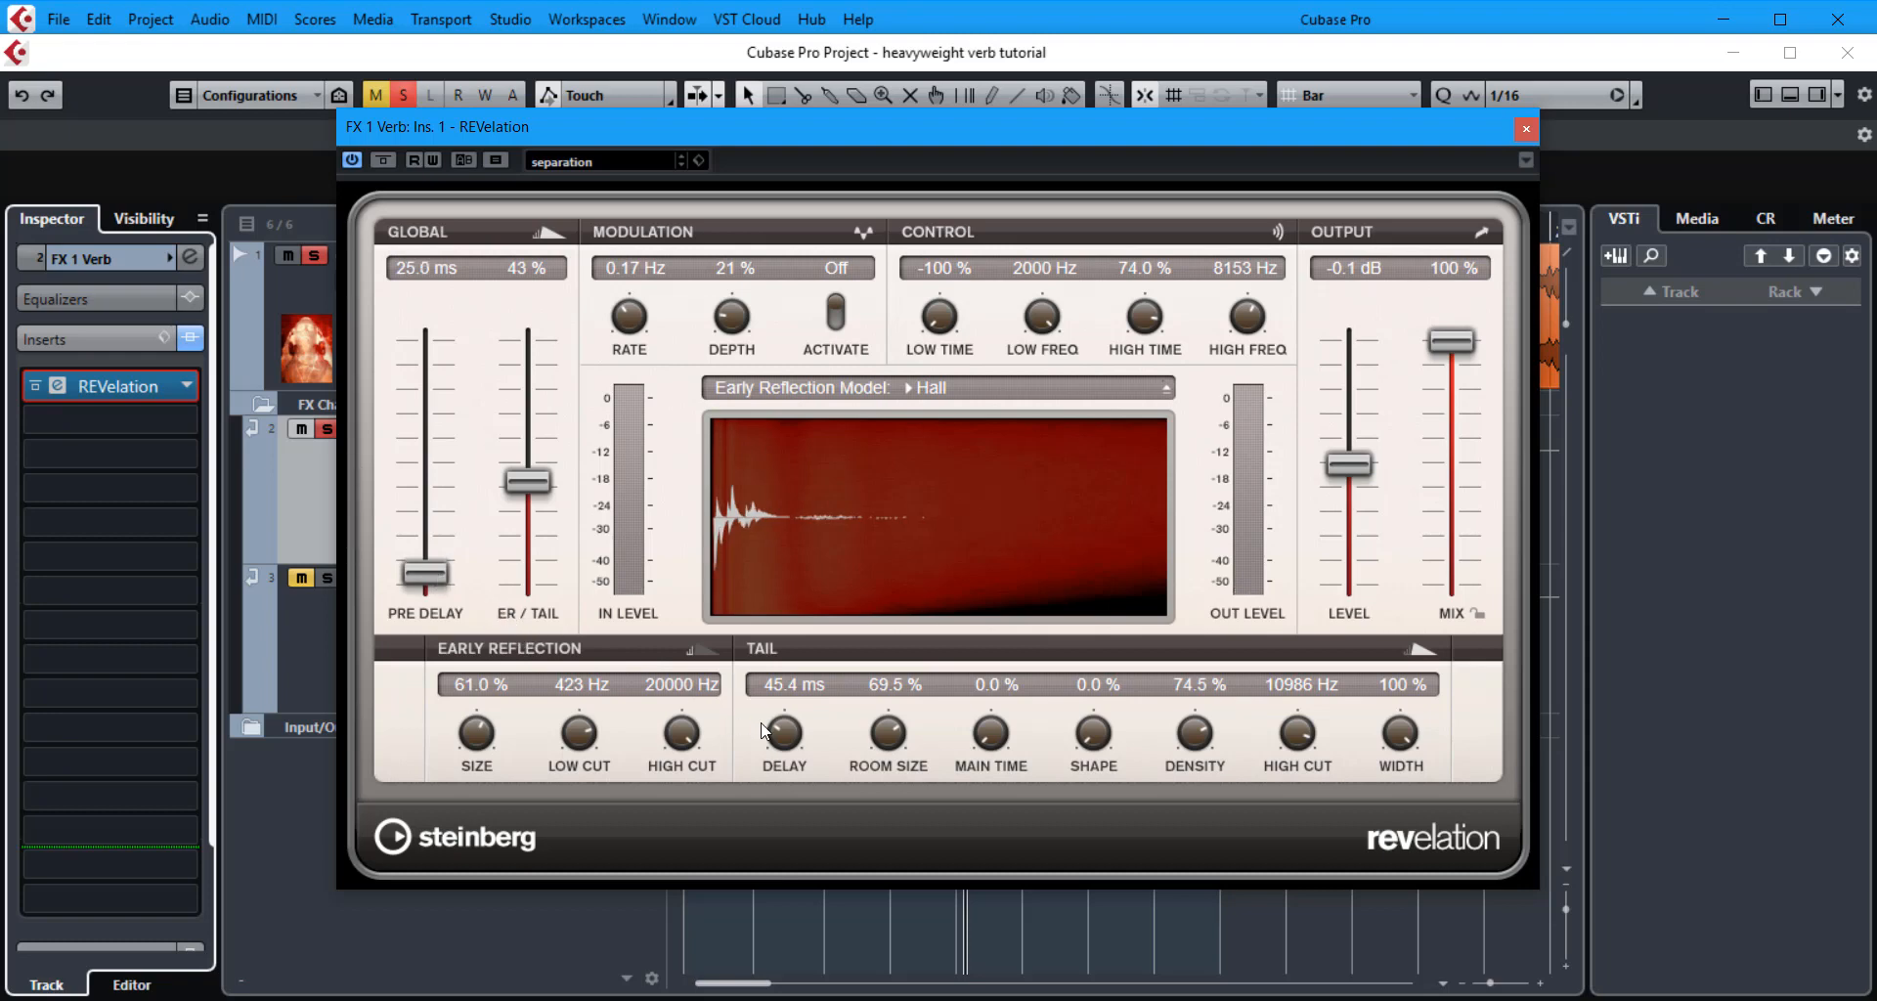
Set Pre Delay to 30.0 ms and fine-tune the tail Delay through 38.1 ms to 34.3 ms.
left_click_drag(789, 741, 790, 753)
left_click_drag(440, 575, 440, 572)
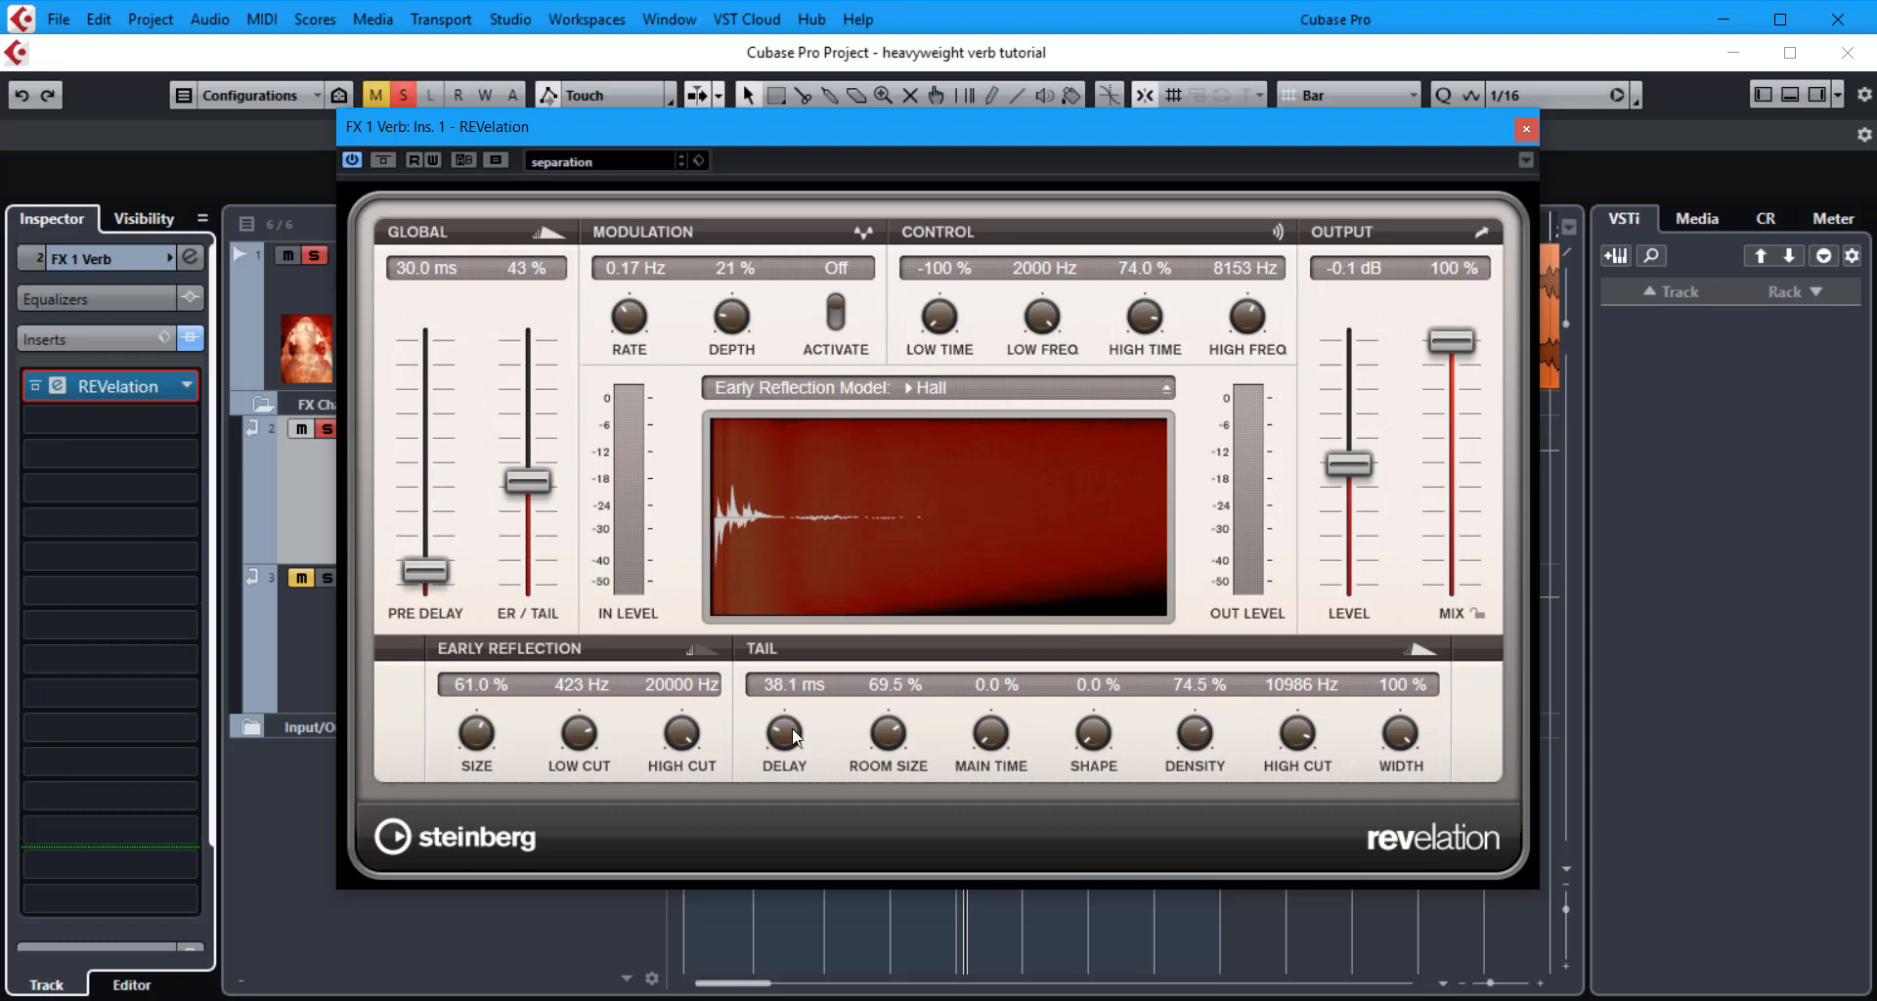
left_click_drag(780, 731, 780, 736)
Raise the tail Main Time to 44.5 % and fine-tune it down to 37.5 %.
left_click_drag(994, 636, 801, 489)
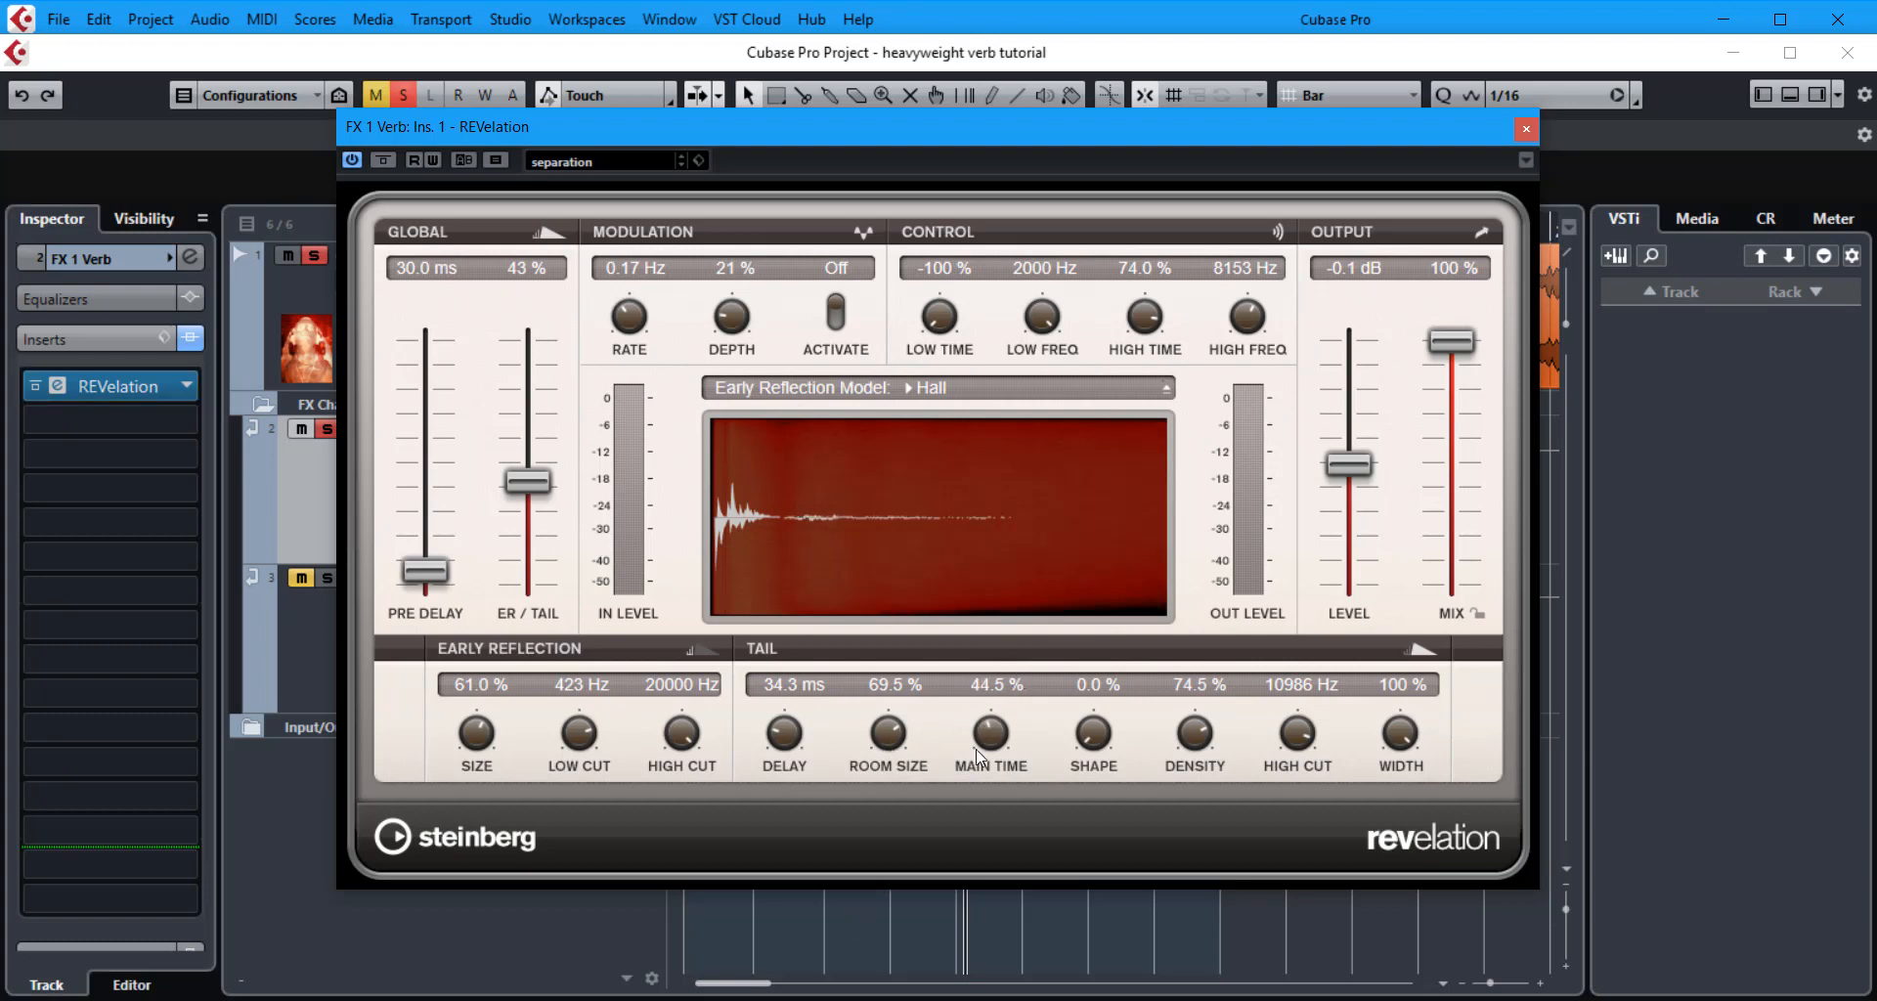
left_click_drag(989, 728, 988, 747)
left_click_drag(989, 748, 988, 744)
Compare tail Density at 0.0 %, 54.5 % and 100 % using playback, and settle on 64.5 %.
left_click_drag(1197, 729, 1212, 947)
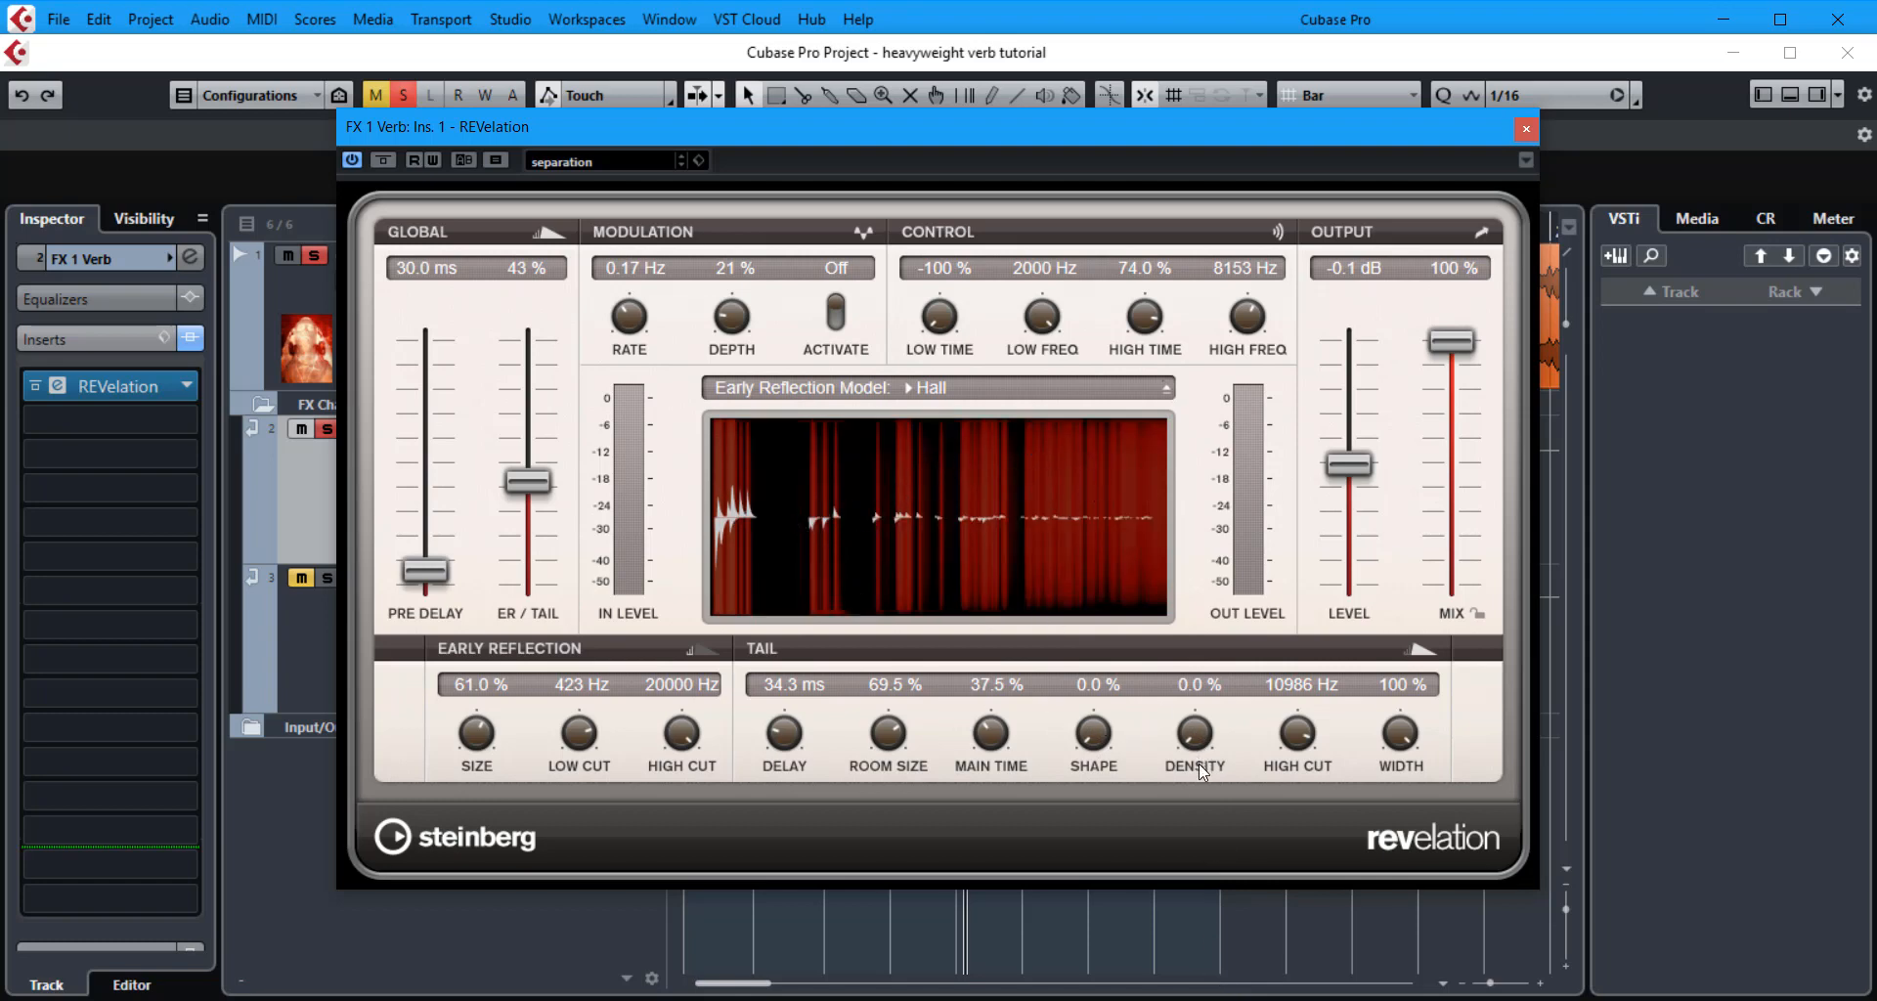
key("space")
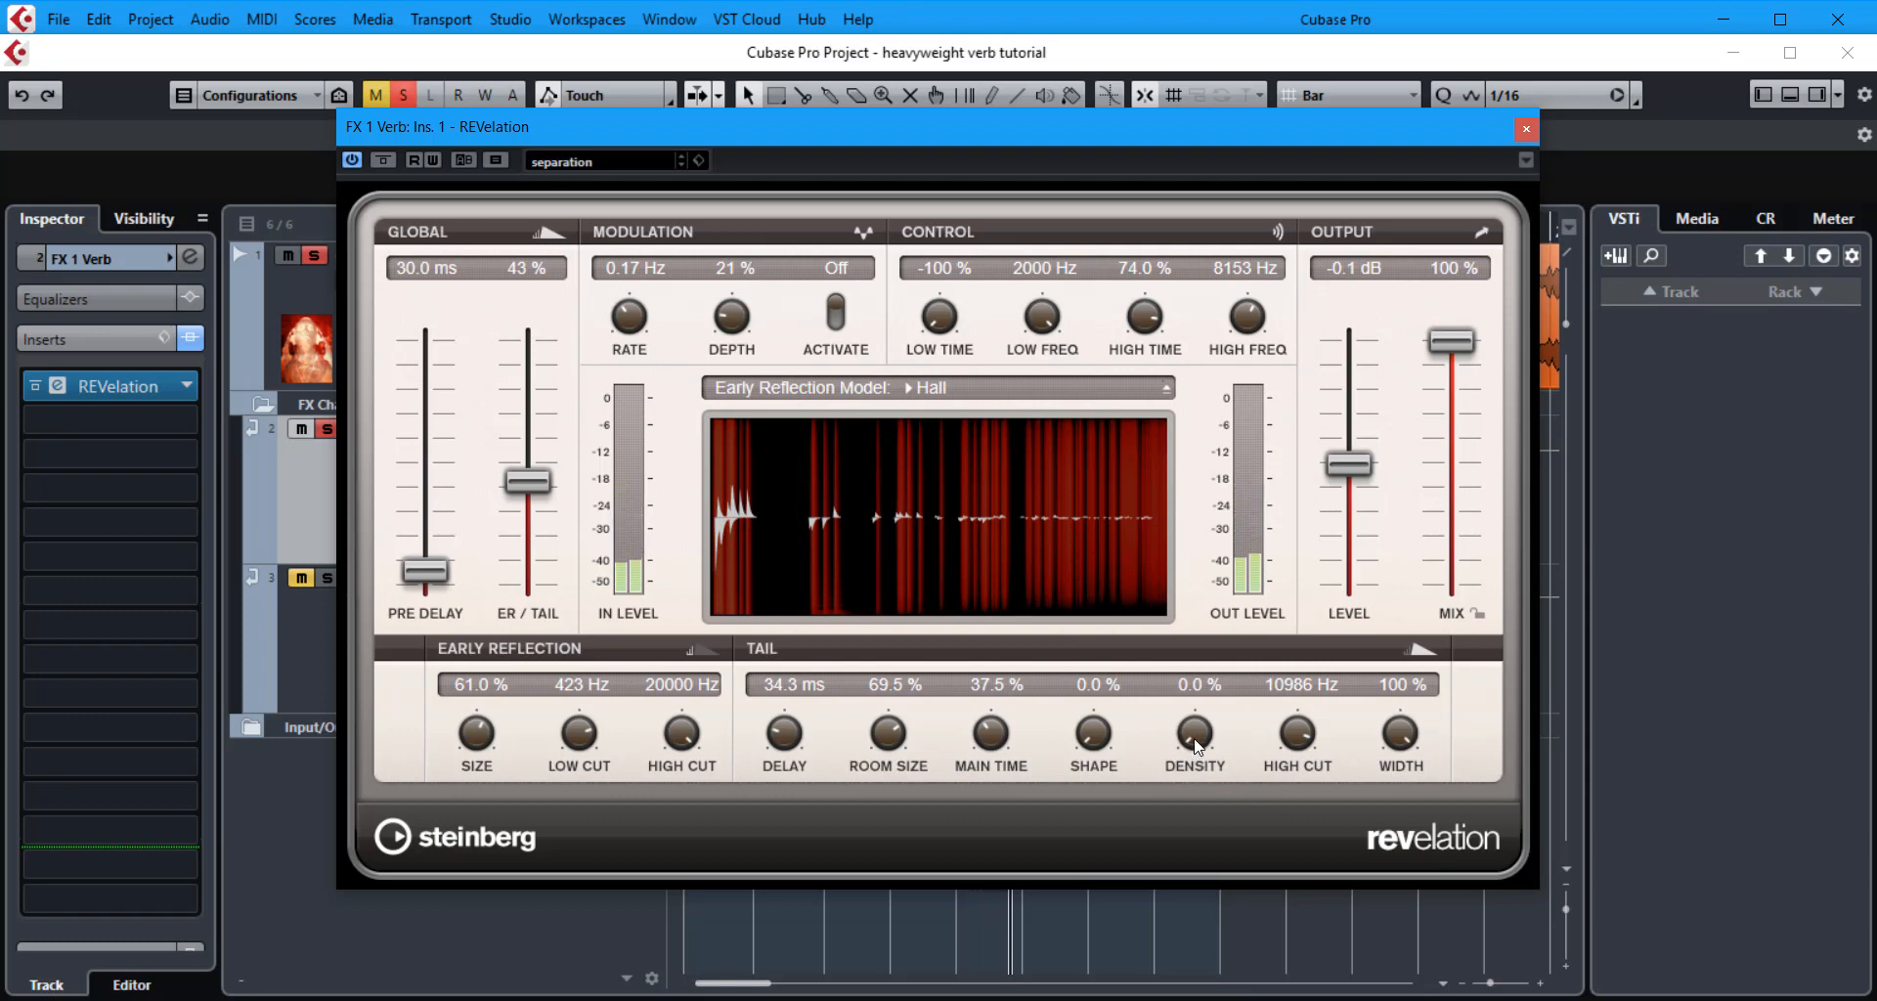
left_click_drag(1197, 745, 1202, 618)
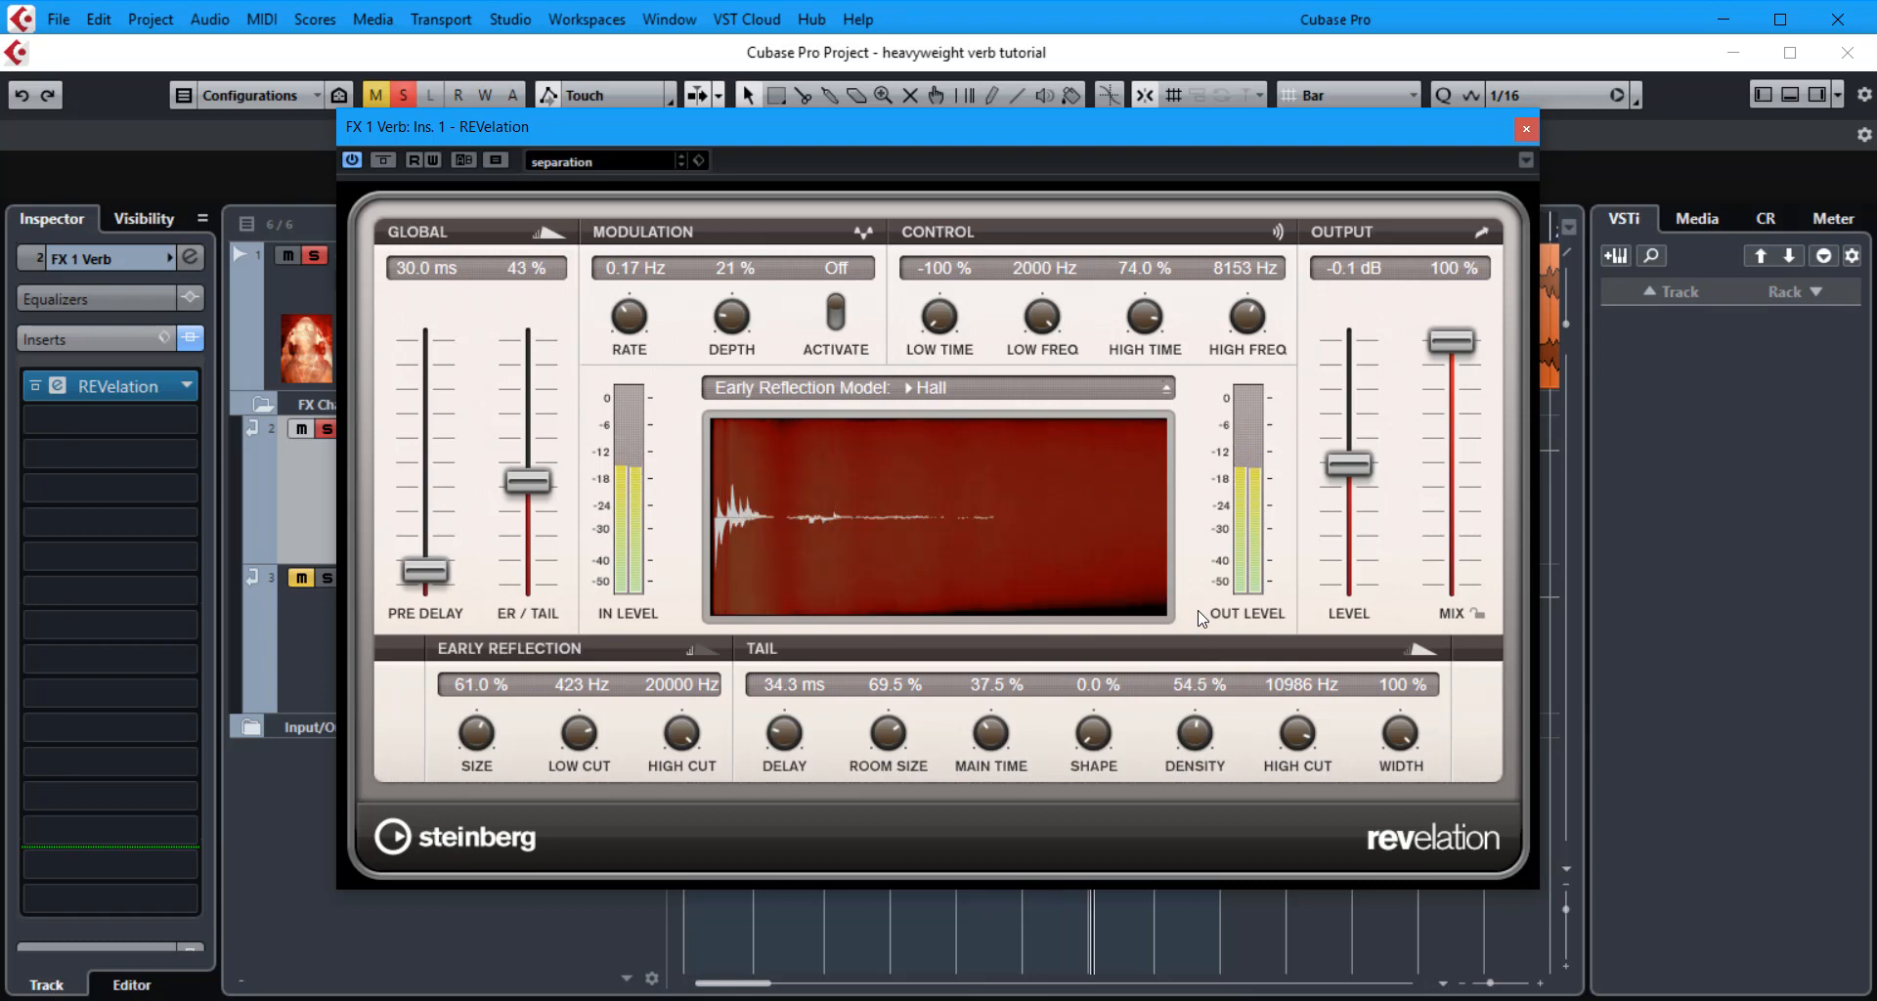
left_click_drag(1202, 618, 1210, 403)
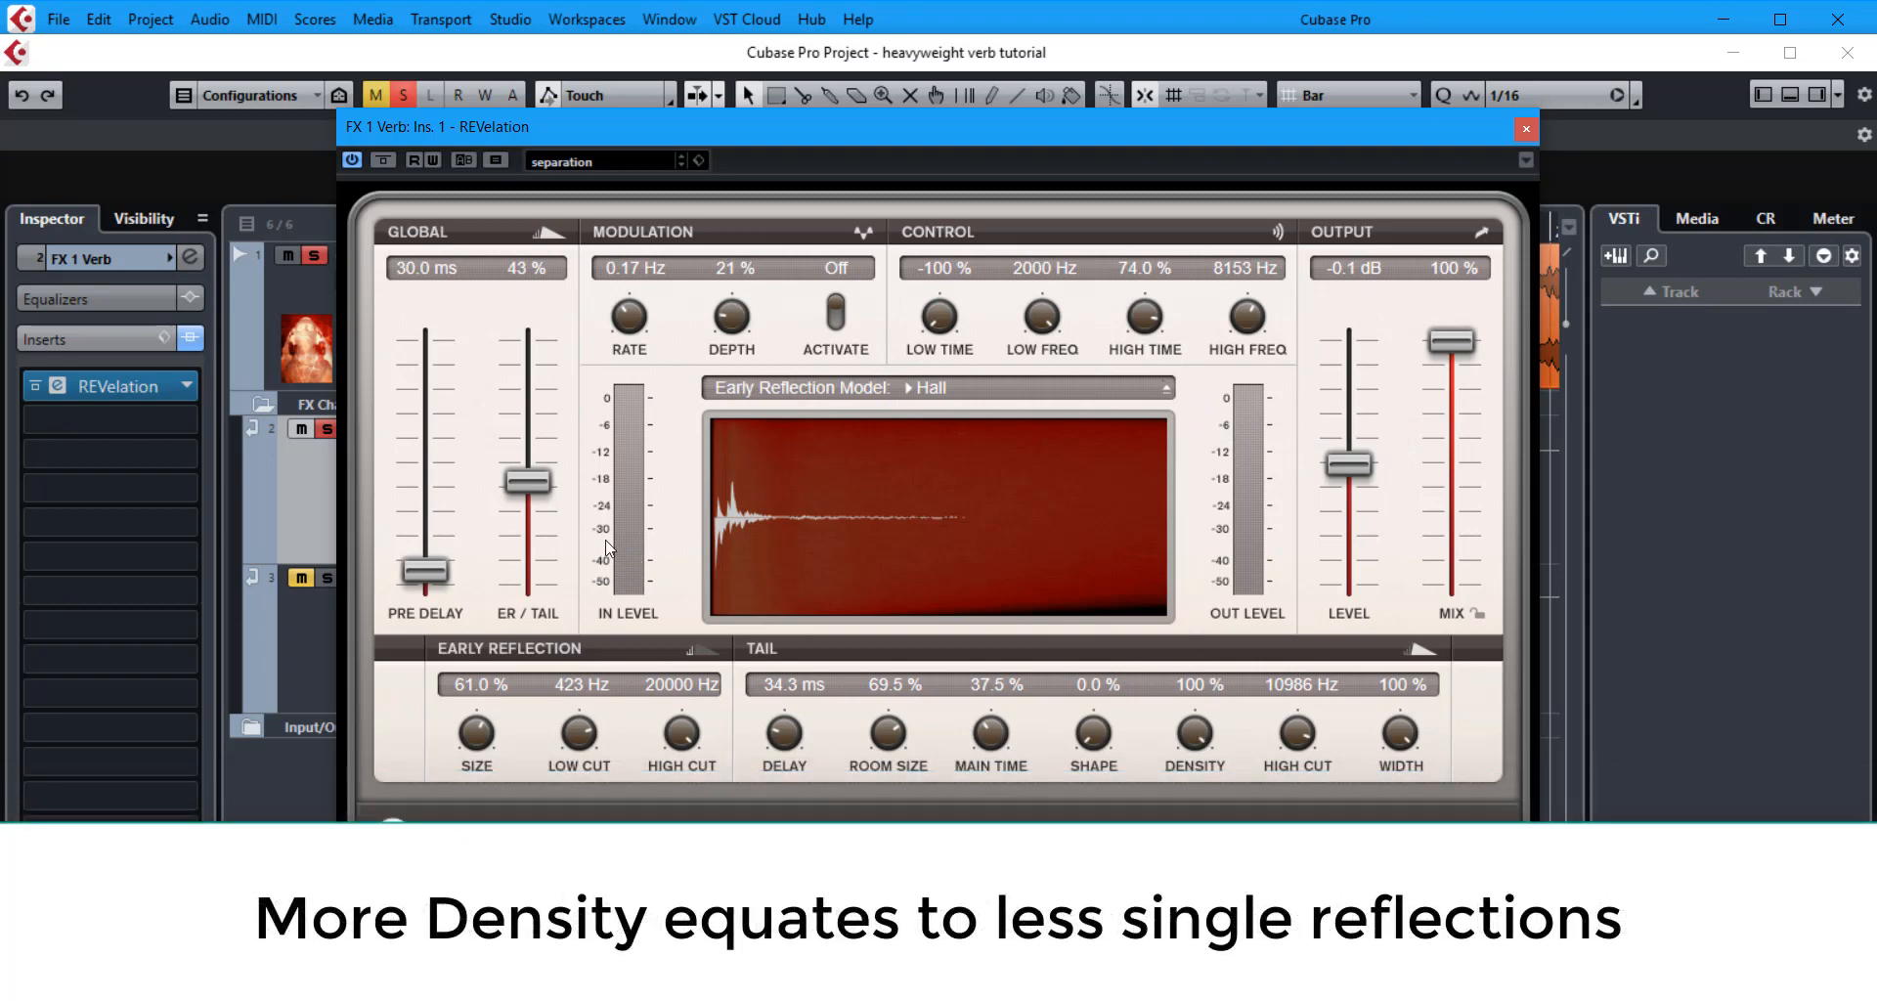
left_click_drag(1195, 735, 1209, 821)
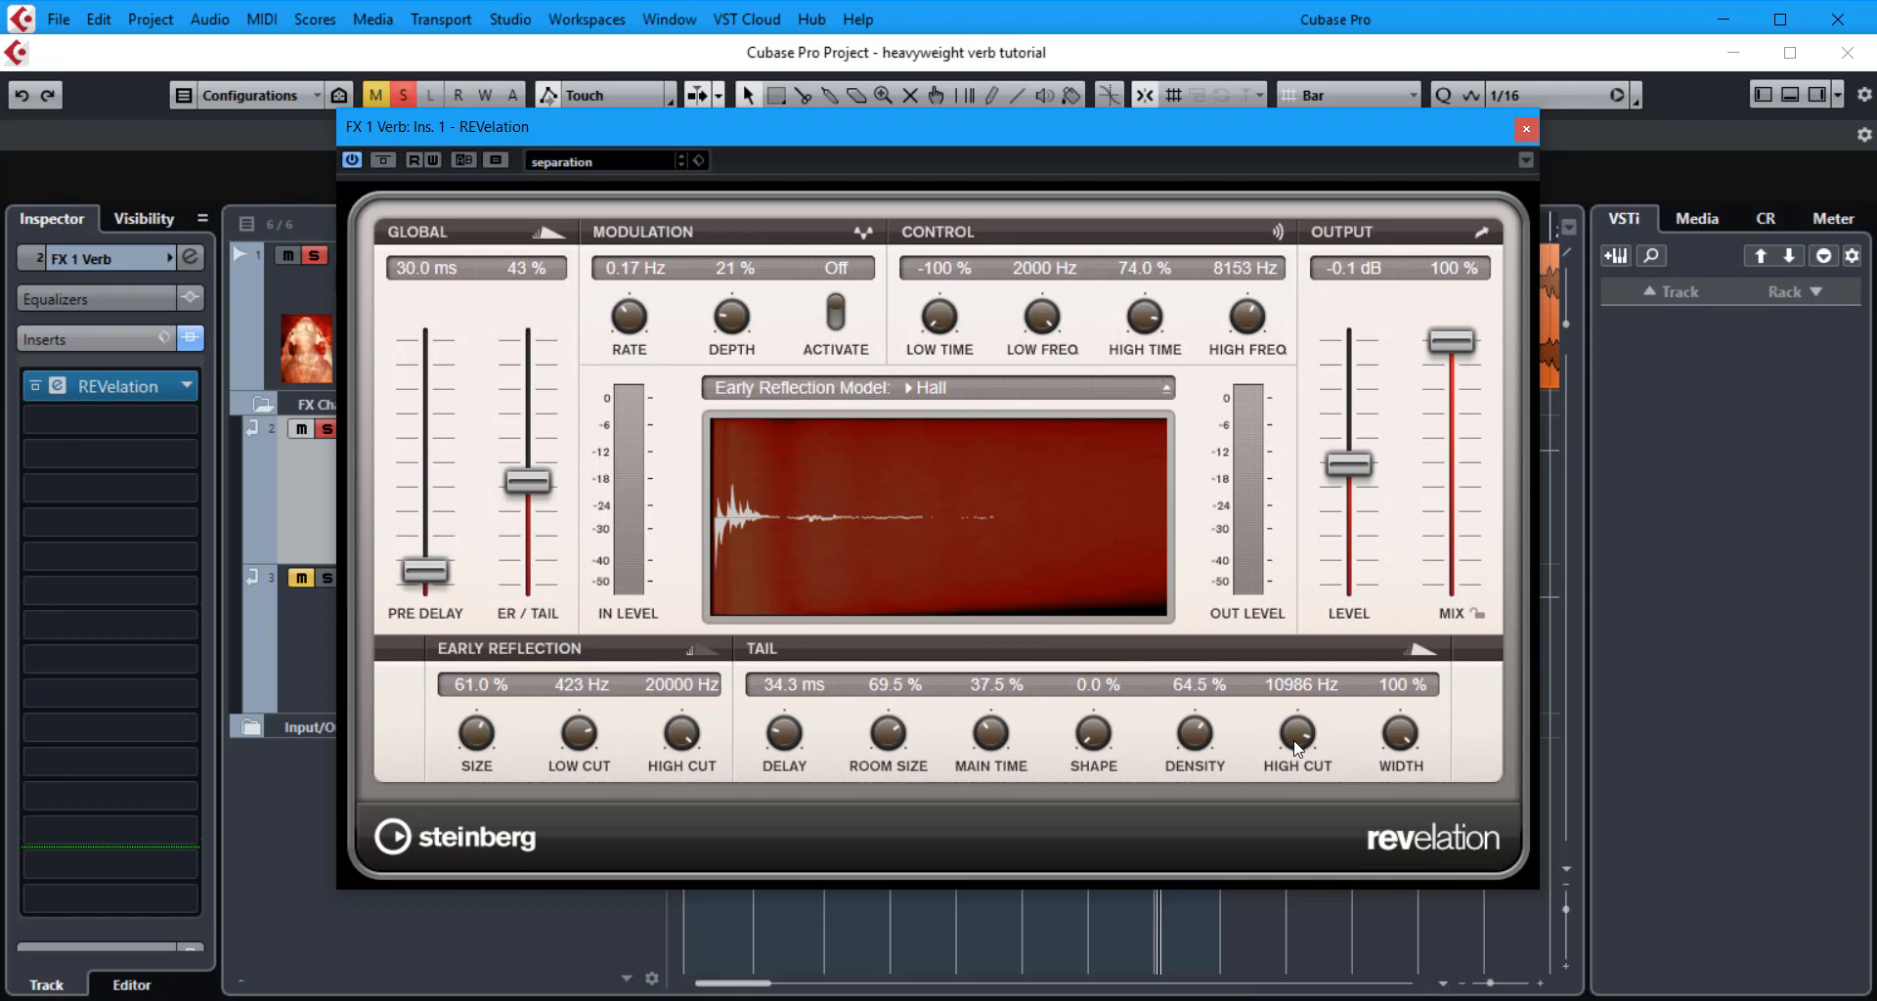
Sweep the tail Width down and up, set it to 86.5 %, and listen to the reverb during playback.
left_click_drag(1401, 738, 1404, 786)
left_click_drag(1398, 725, 1392, 624)
scroll(1409, 743, "down", 3)
scroll(1410, 749, "up", 1)
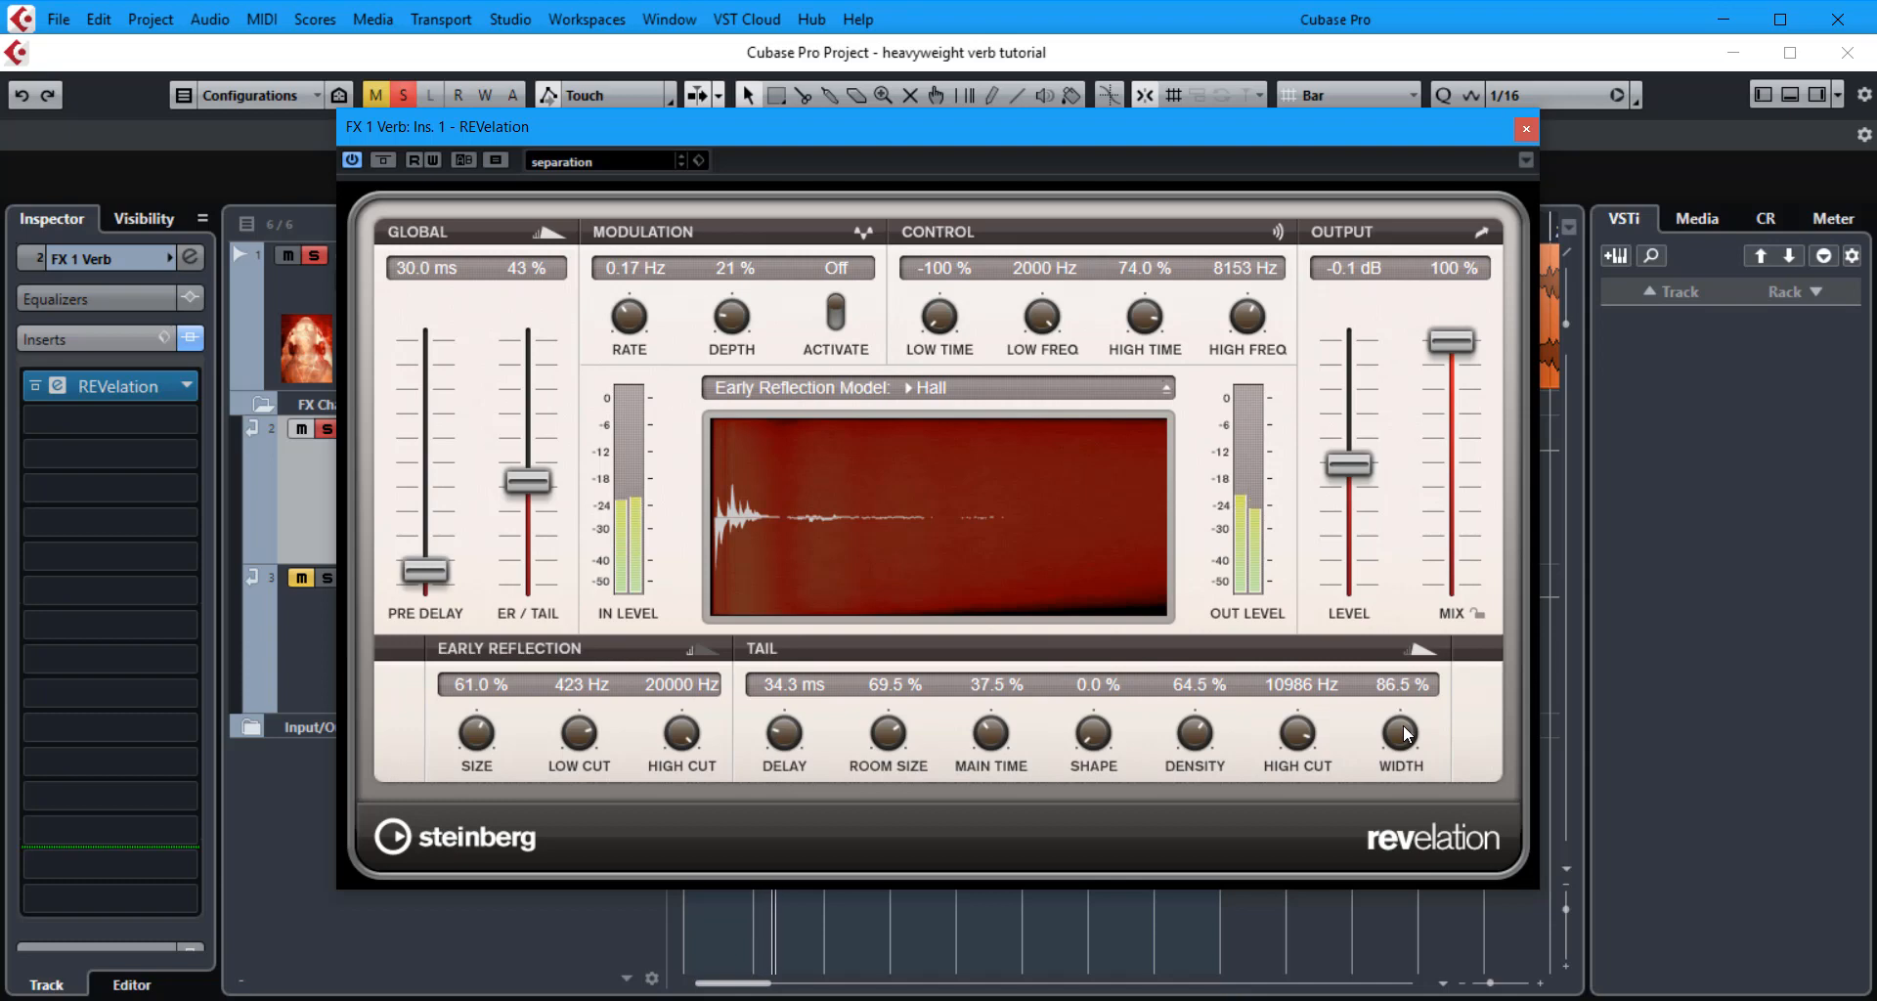
key("space")
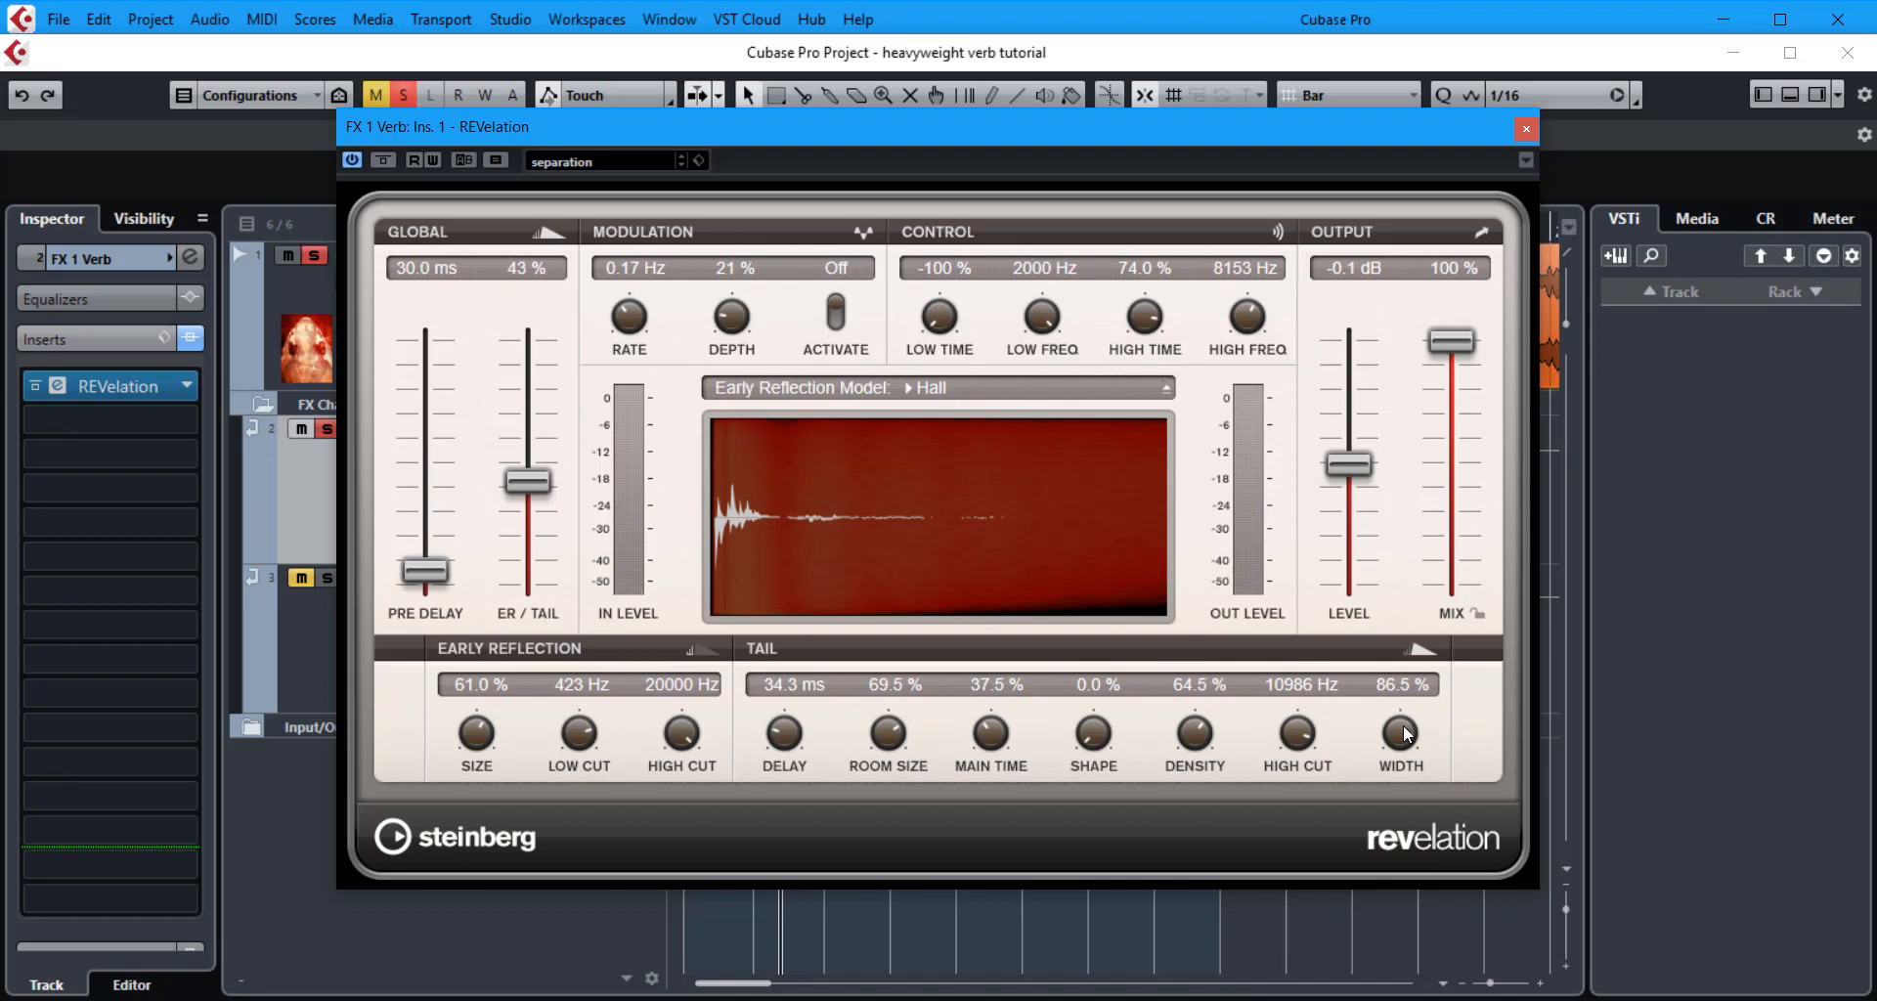
Play the track again while narrowing tail Width to 69.5 % and 74.0 %, and settle on 75.0 %.
key("space")
left_click_drag(1406, 736, 1411, 780)
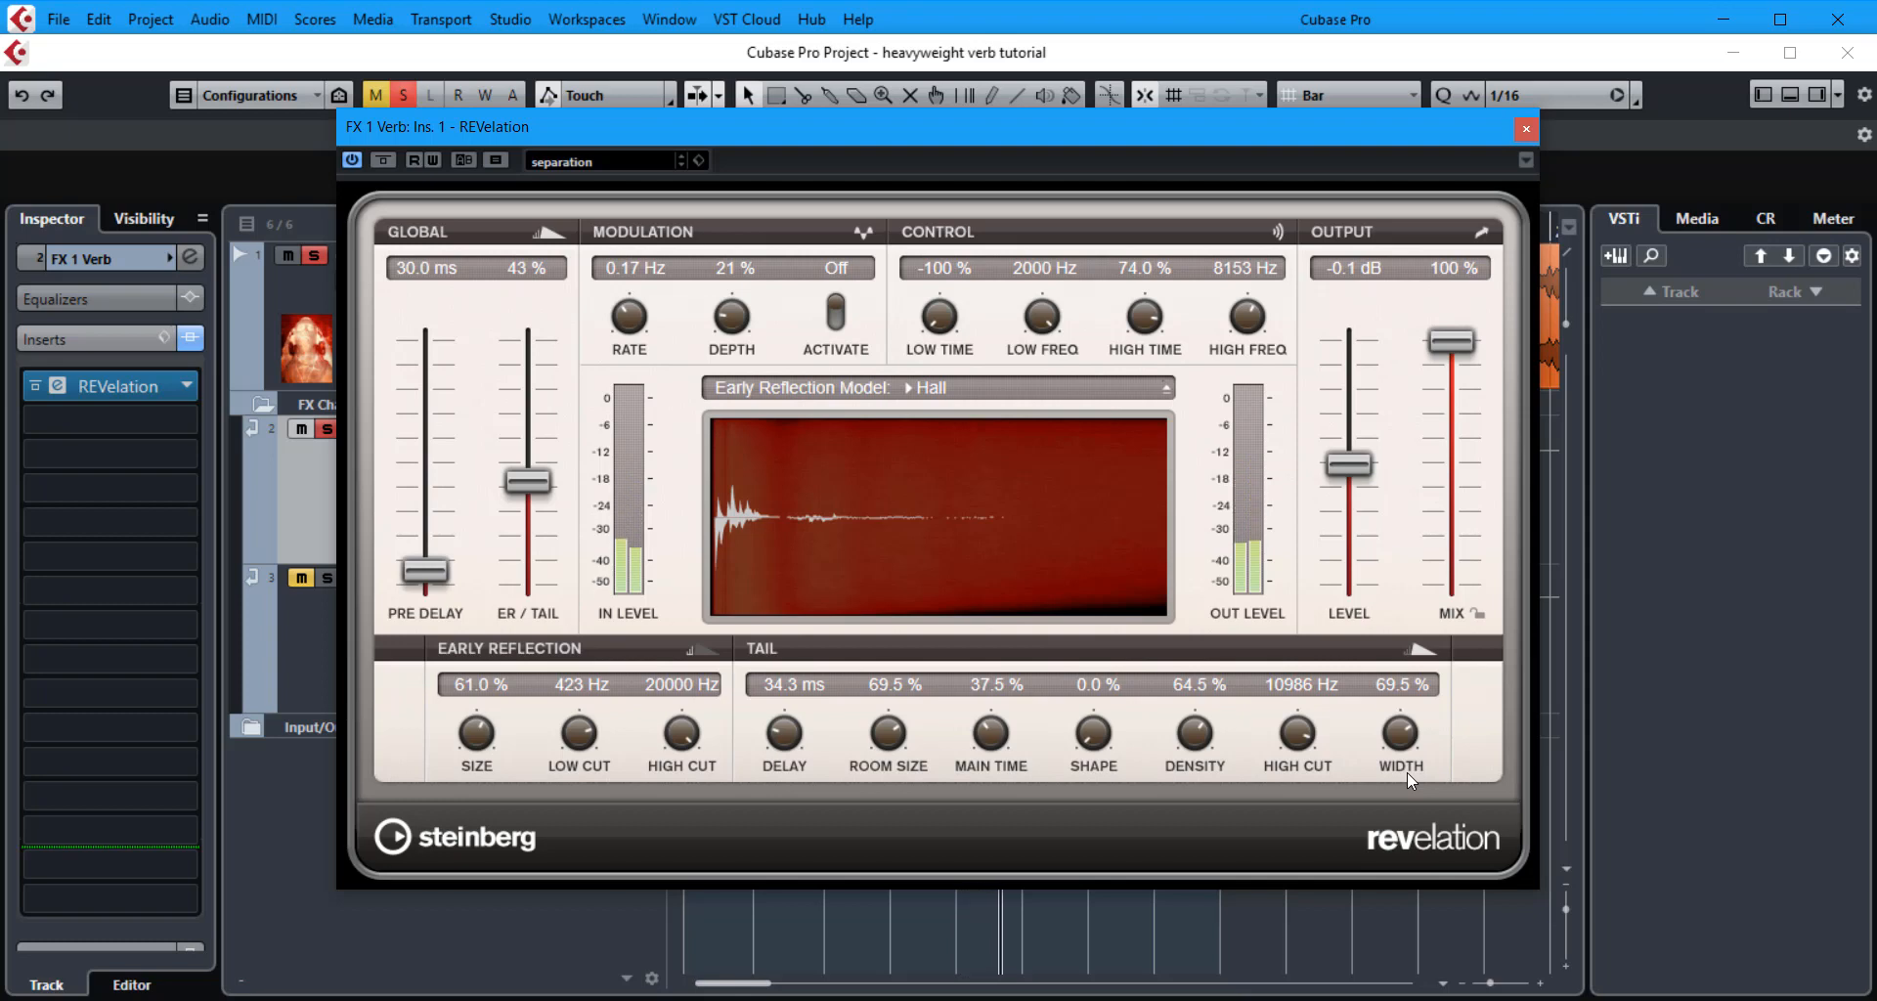
left_click_drag(1407, 773, 1421, 774)
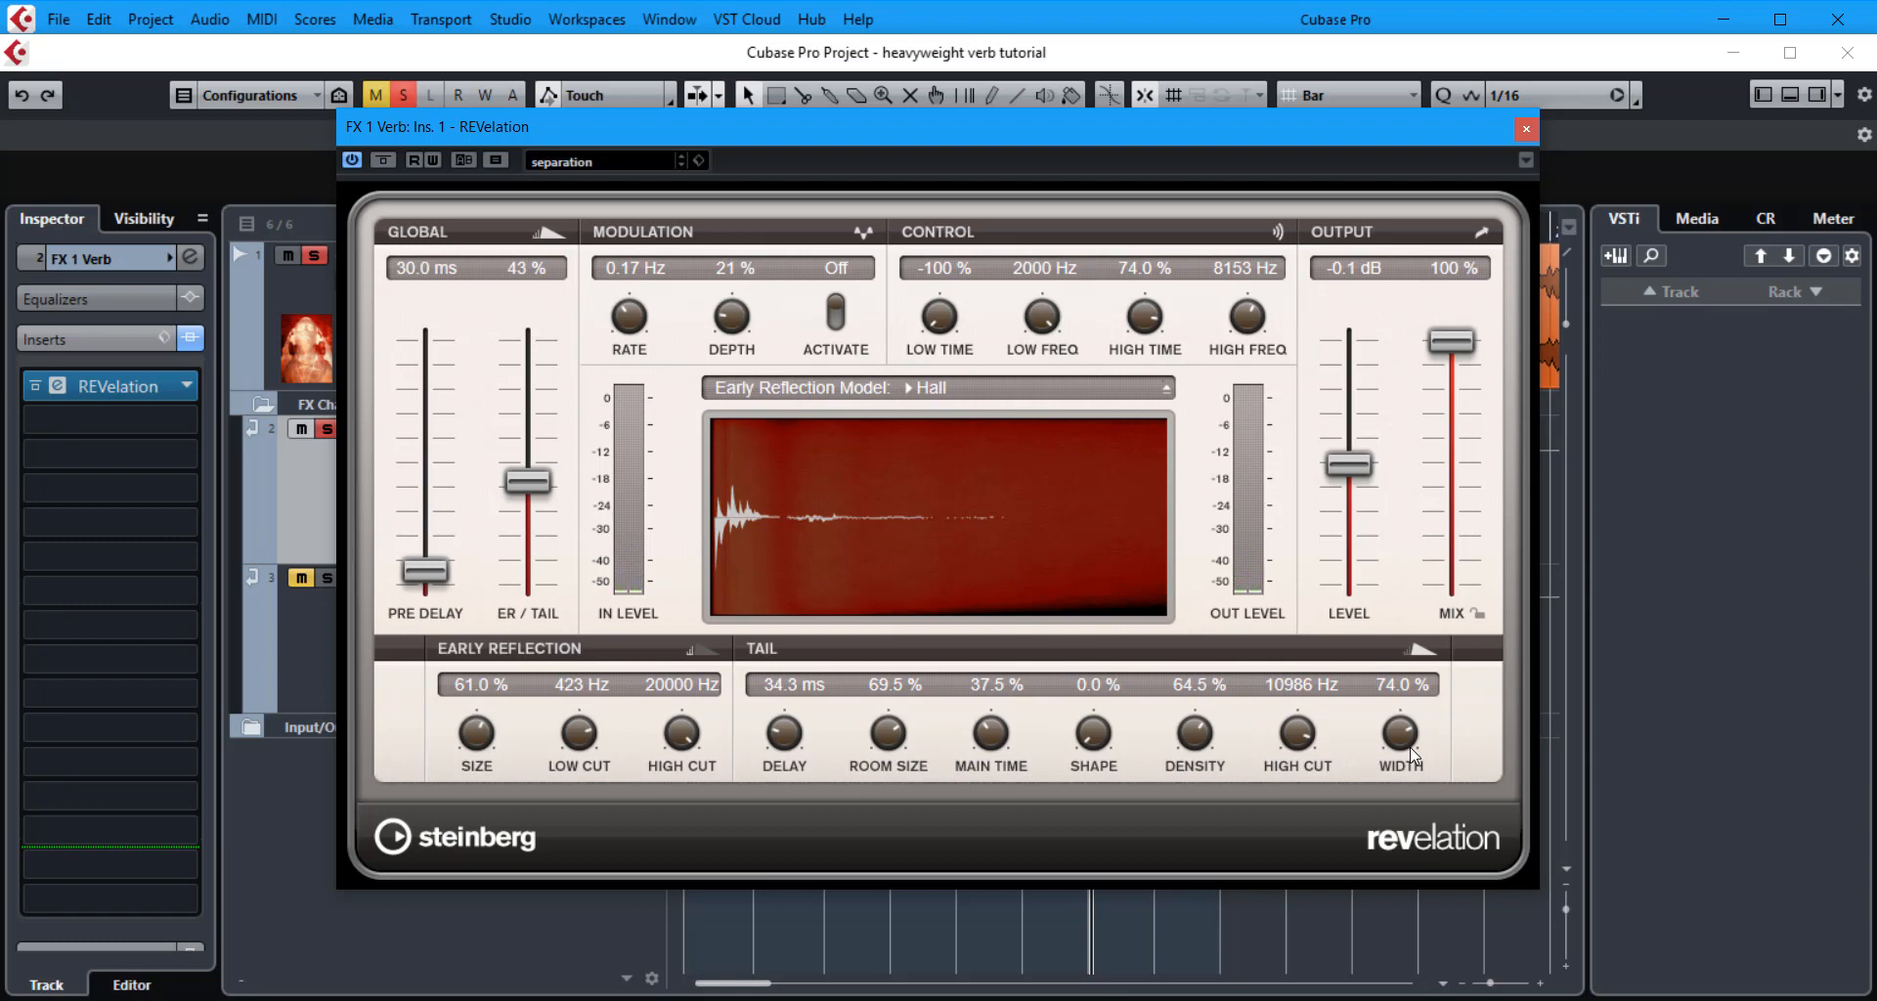
left_click_drag(1412, 755, 1413, 733)
left_click_drag(1410, 735, 1409, 743)
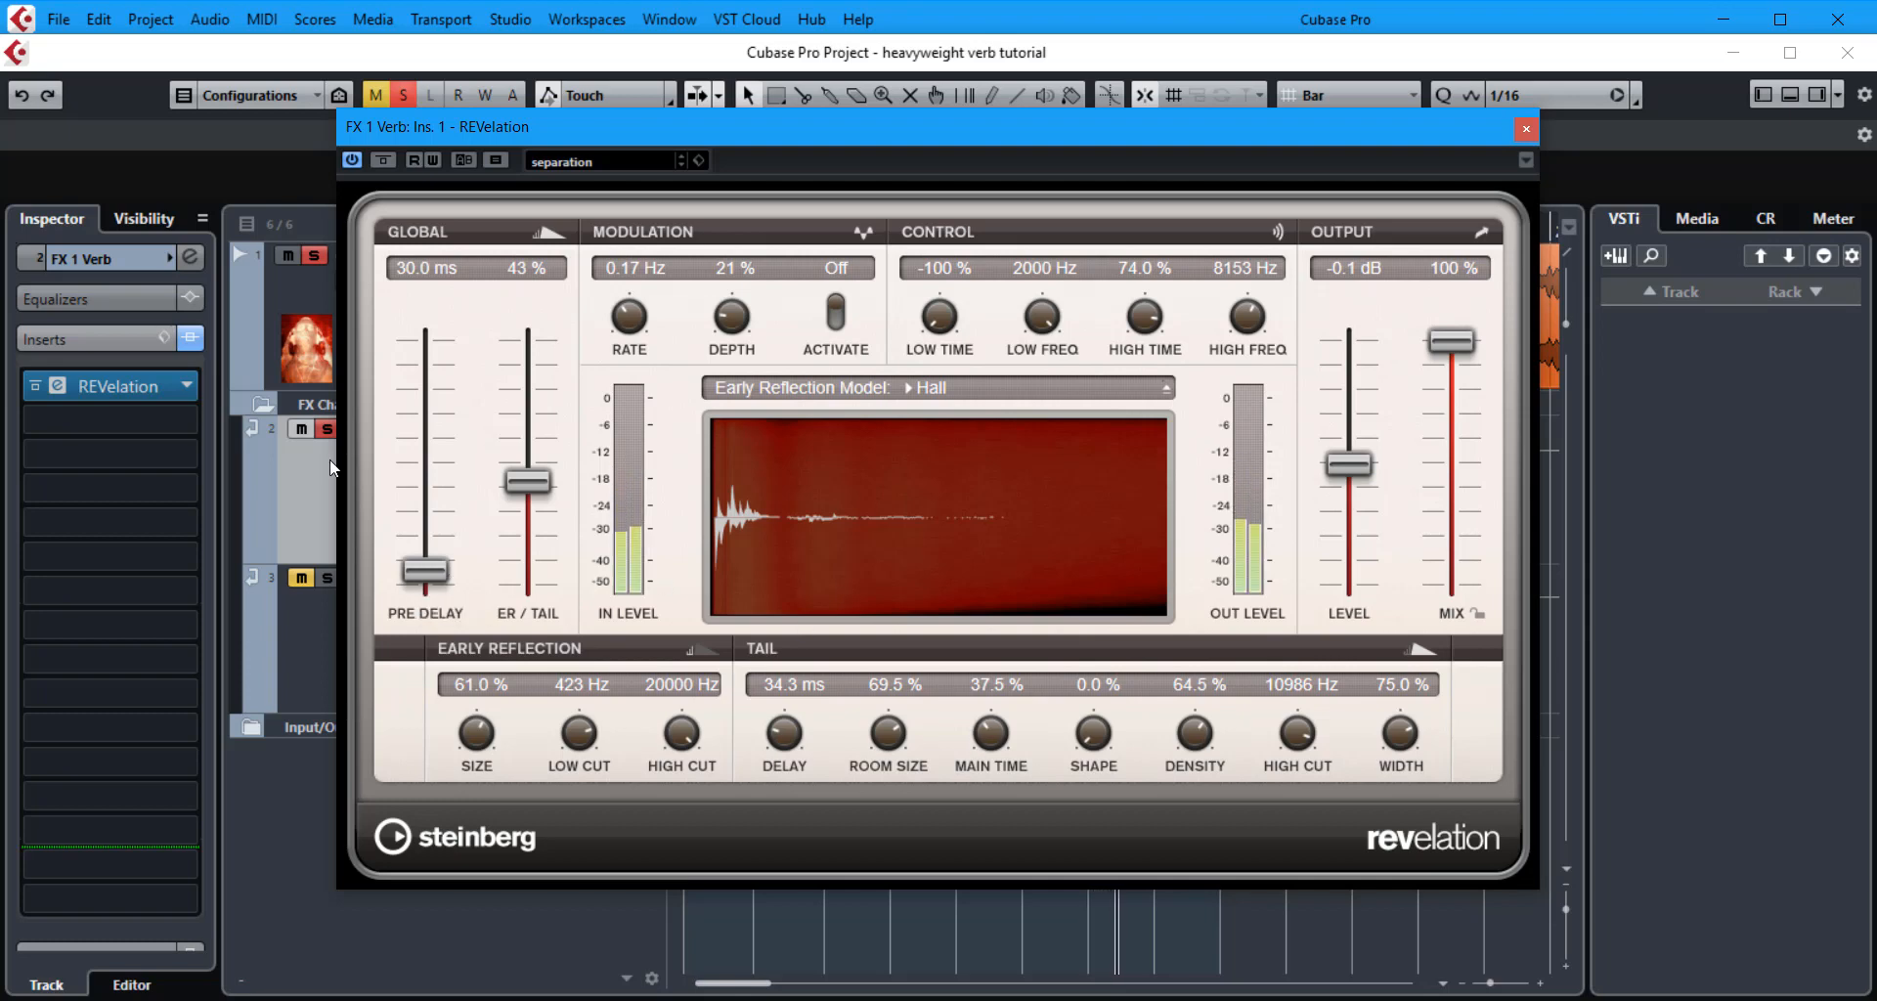
Try a Pre Delay of 15.0 ms, an ER/Tail balance of 29 % and a Low Time of -62.0 % during playback.
left_click_drag(425, 571, 420, 579)
left_click_drag(519, 481, 524, 515)
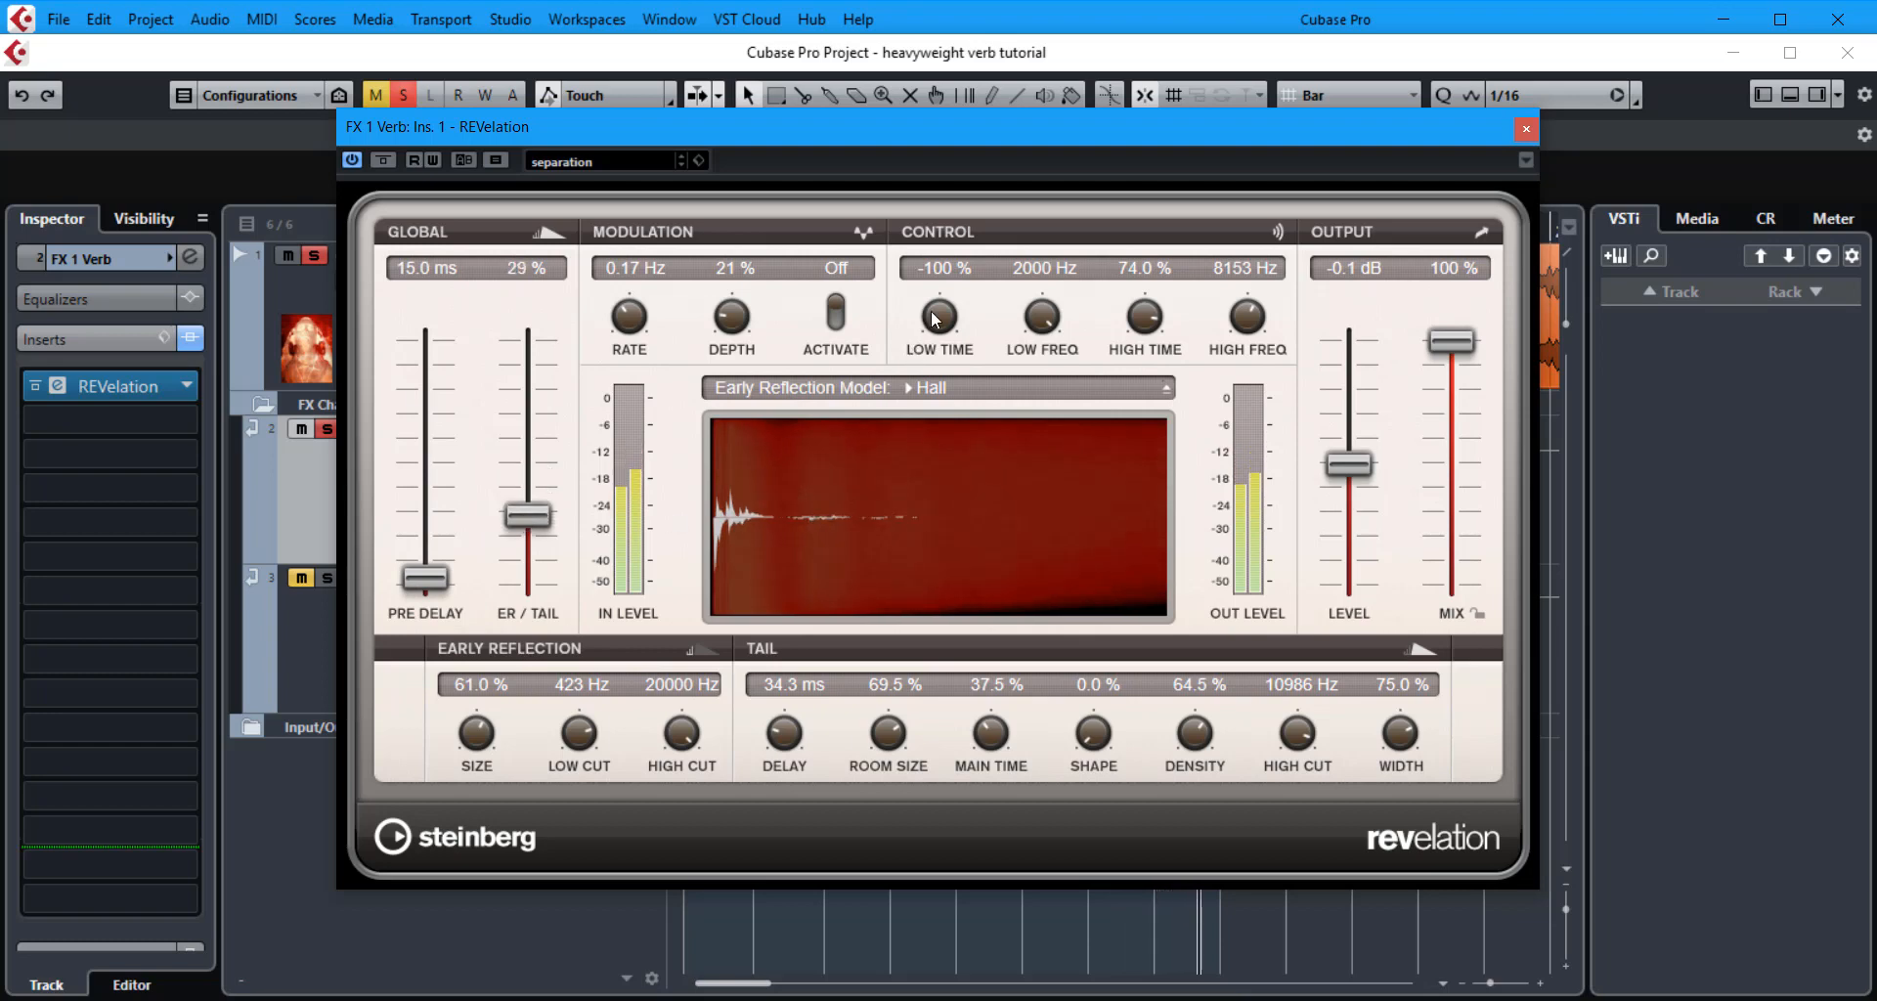
left_click_drag(936, 319, 931, 264)
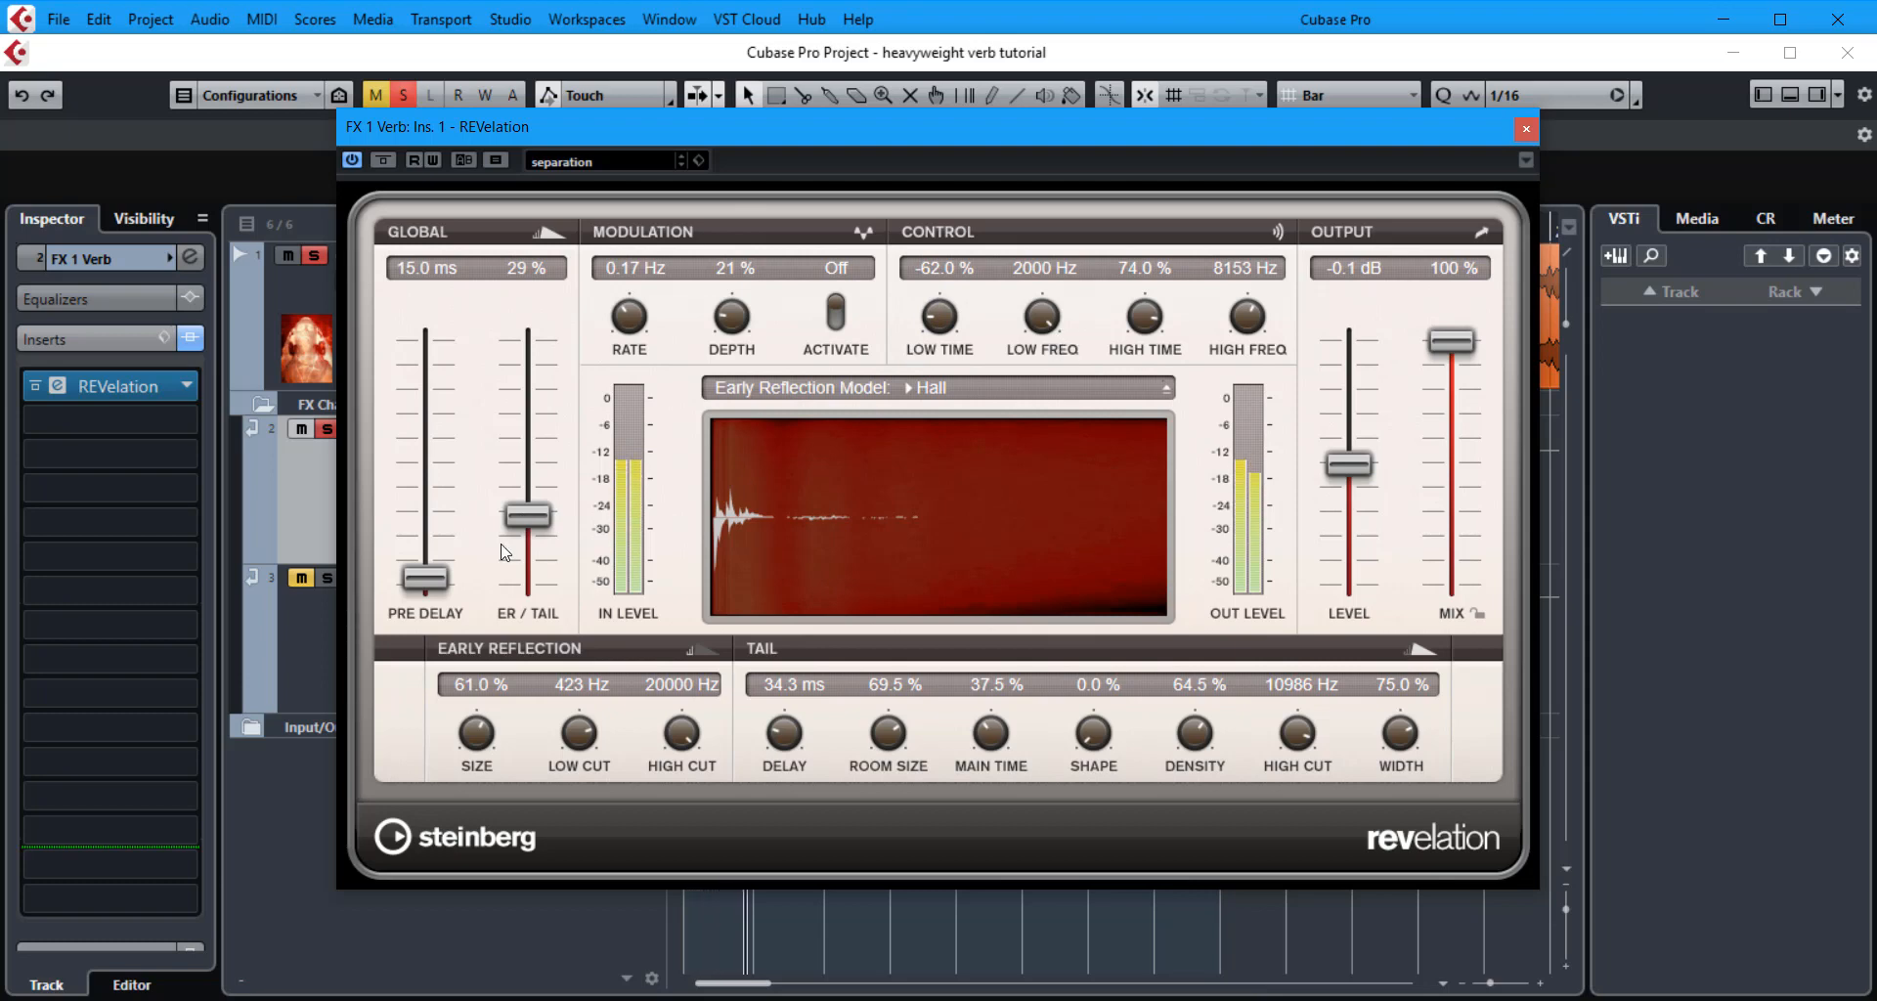
Set Pre Delay to 25.0 ms, ER/Tail balance to 55 % and Low Time to -100 % during playback.
left_click_drag(424, 578, 424, 571)
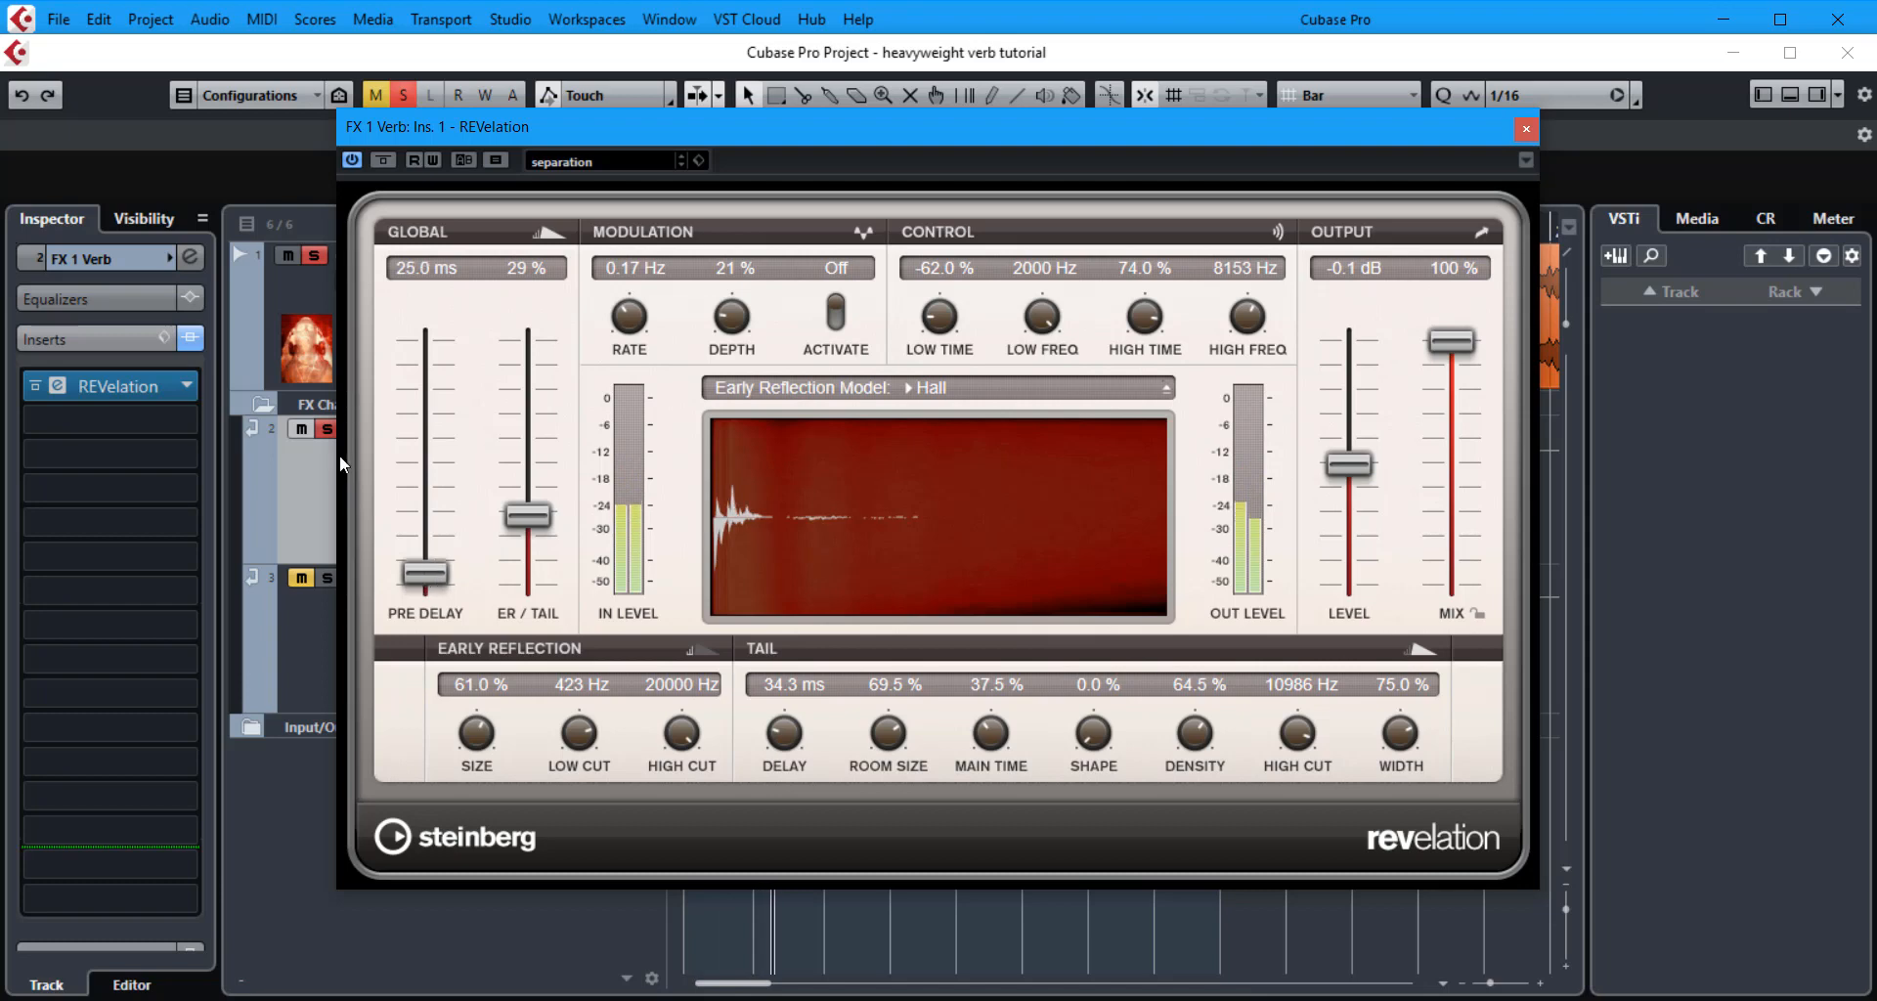
left_click_drag(527, 516, 534, 456)
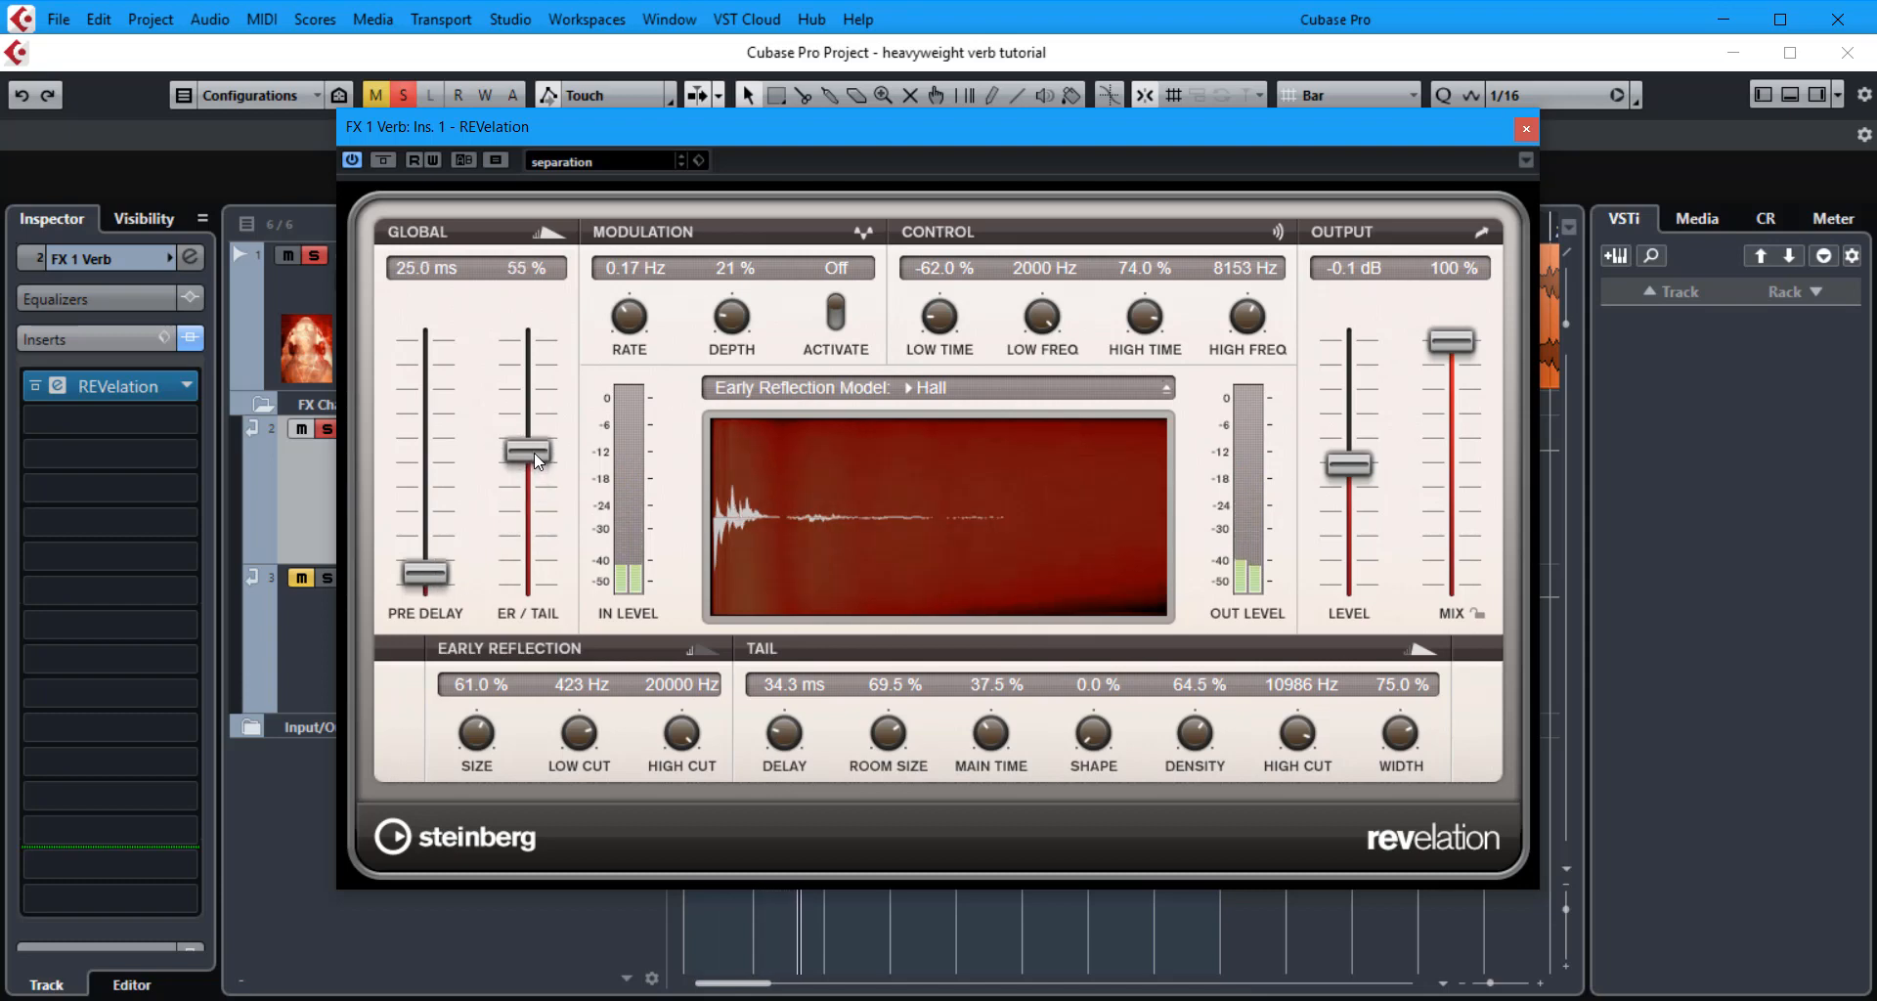
left_click_drag(940, 317, 946, 390)
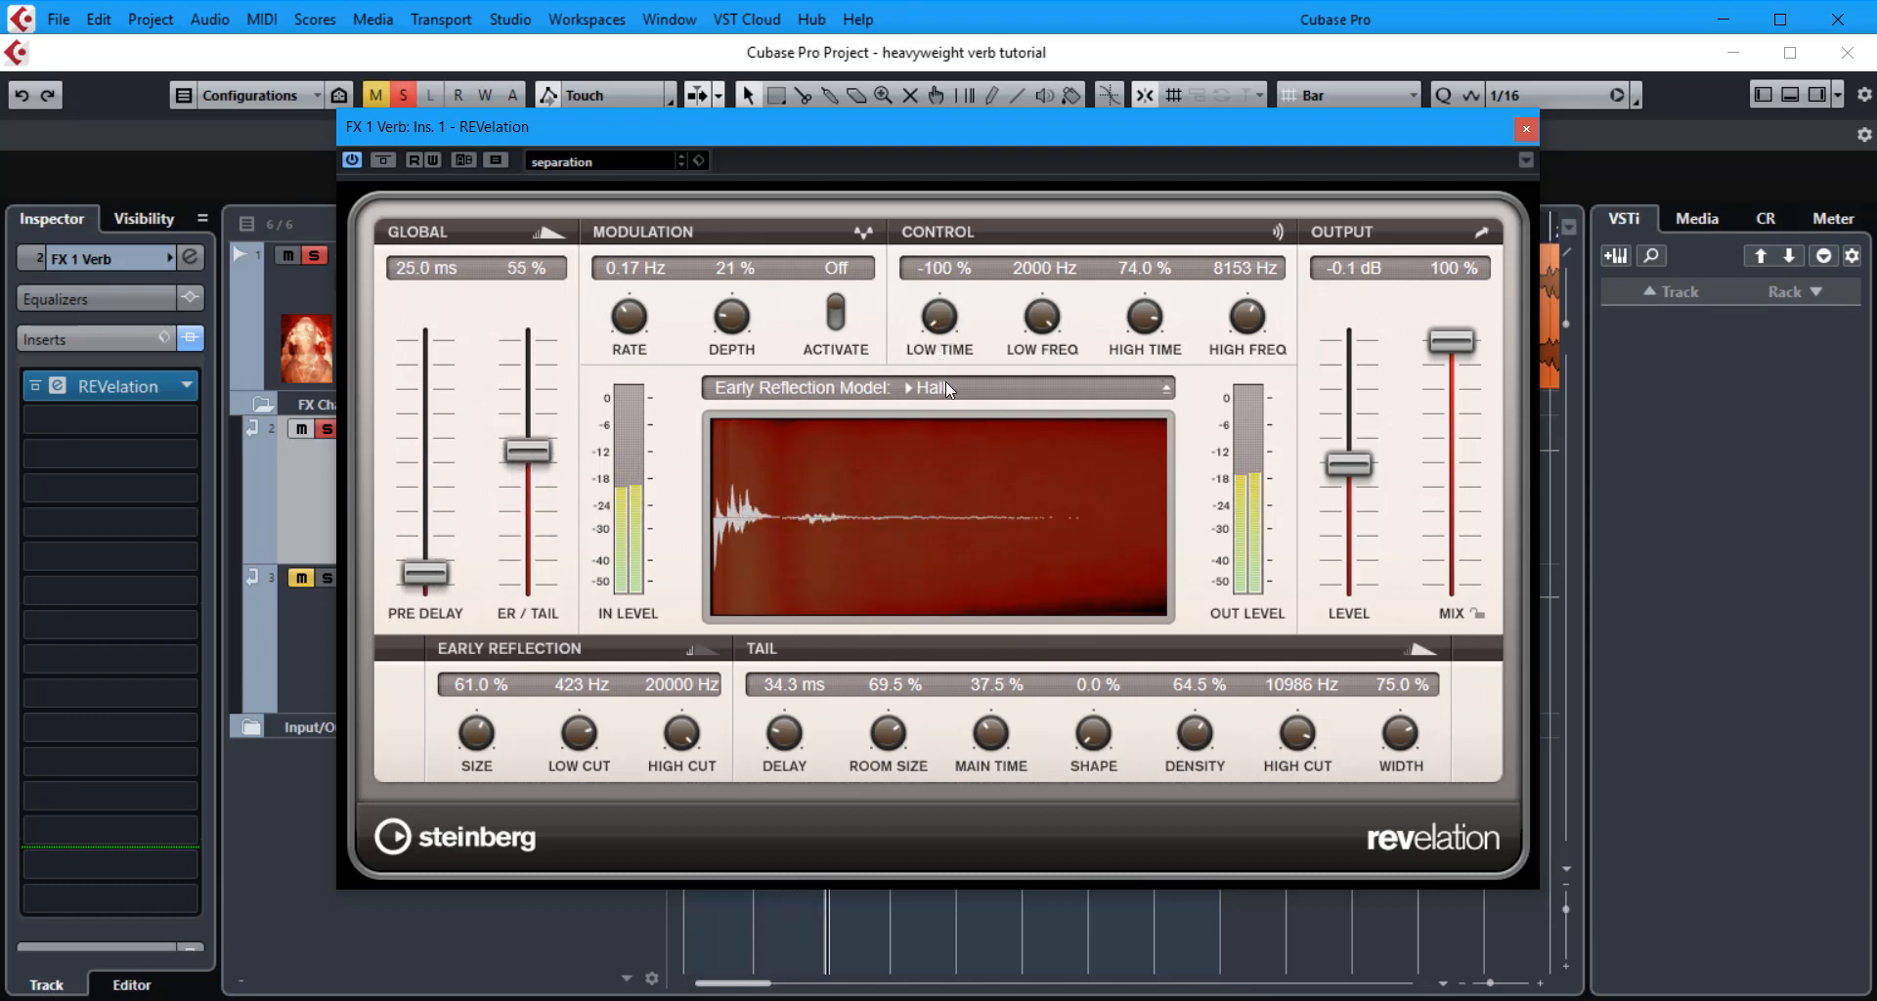
Try tail Width 66.0 %, Delay 25.5 ms, Room Size 49.5 % and Main Time 23.0 %, and compare with the reverb bypassed.
left_click_drag(1390, 725, 1398, 773)
left_click_drag(989, 731, 994, 756)
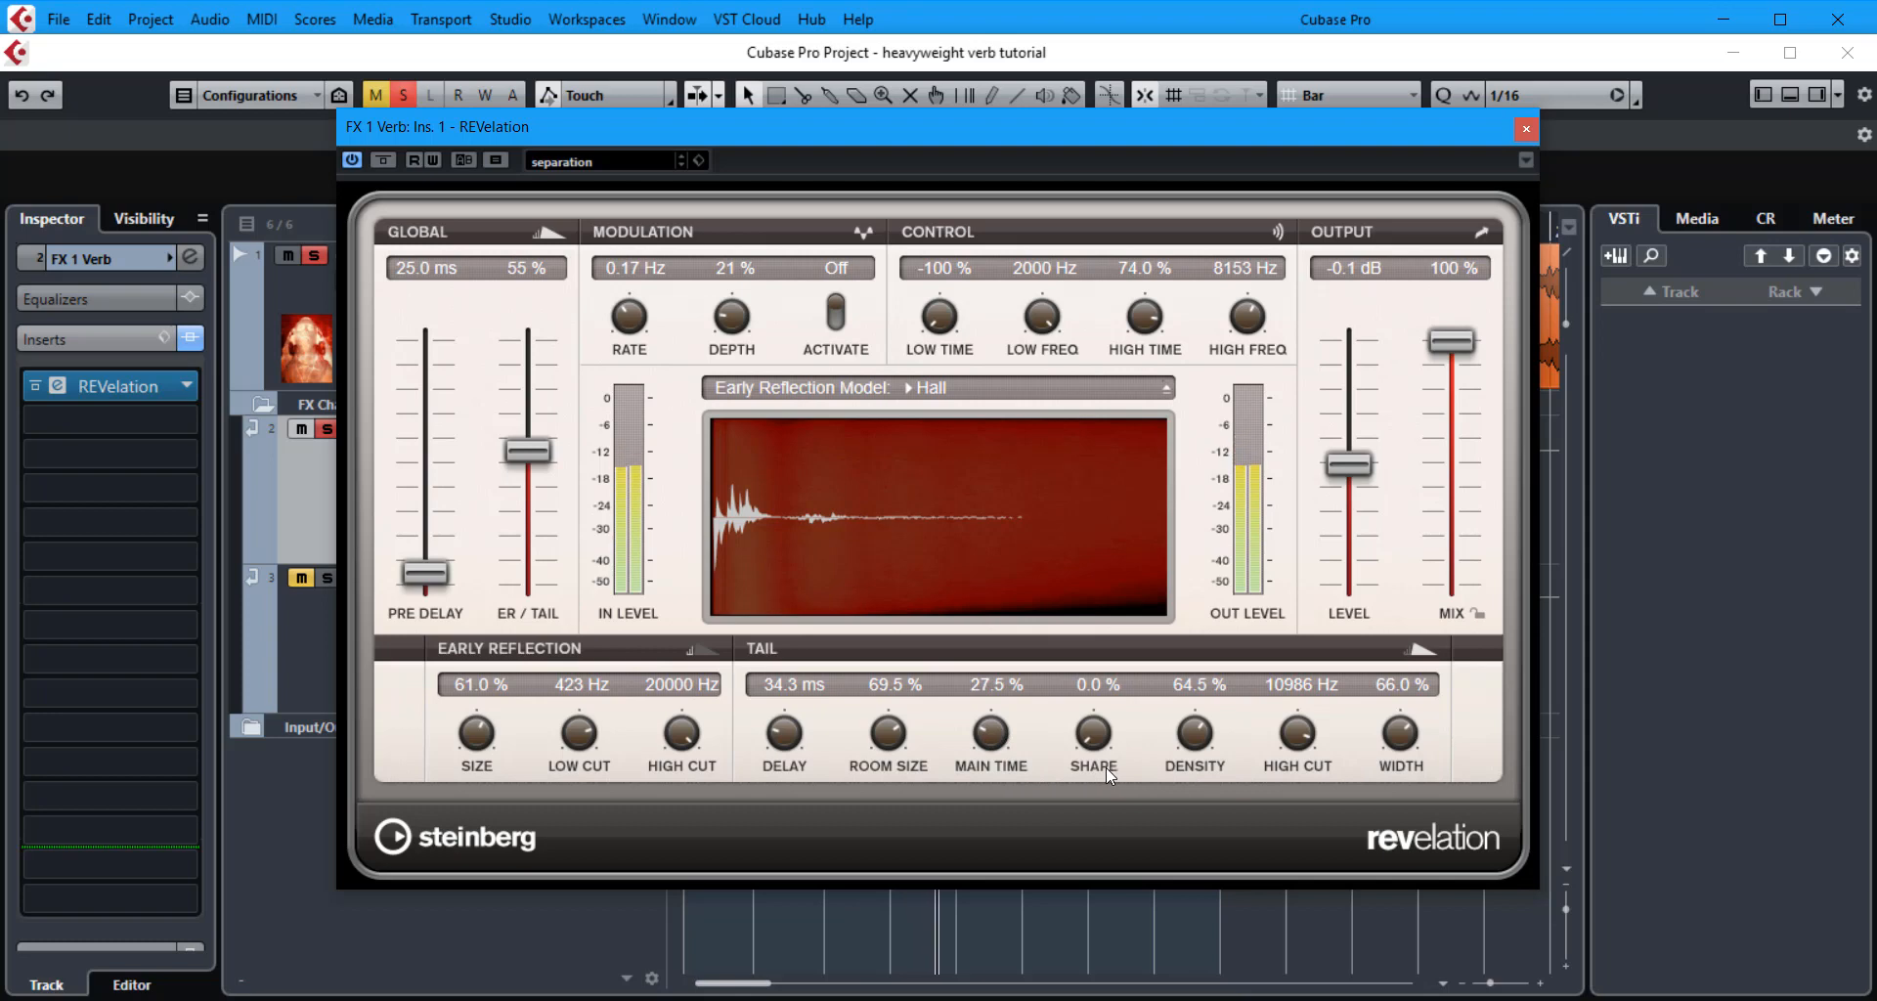
left_click_drag(784, 735, 783, 753)
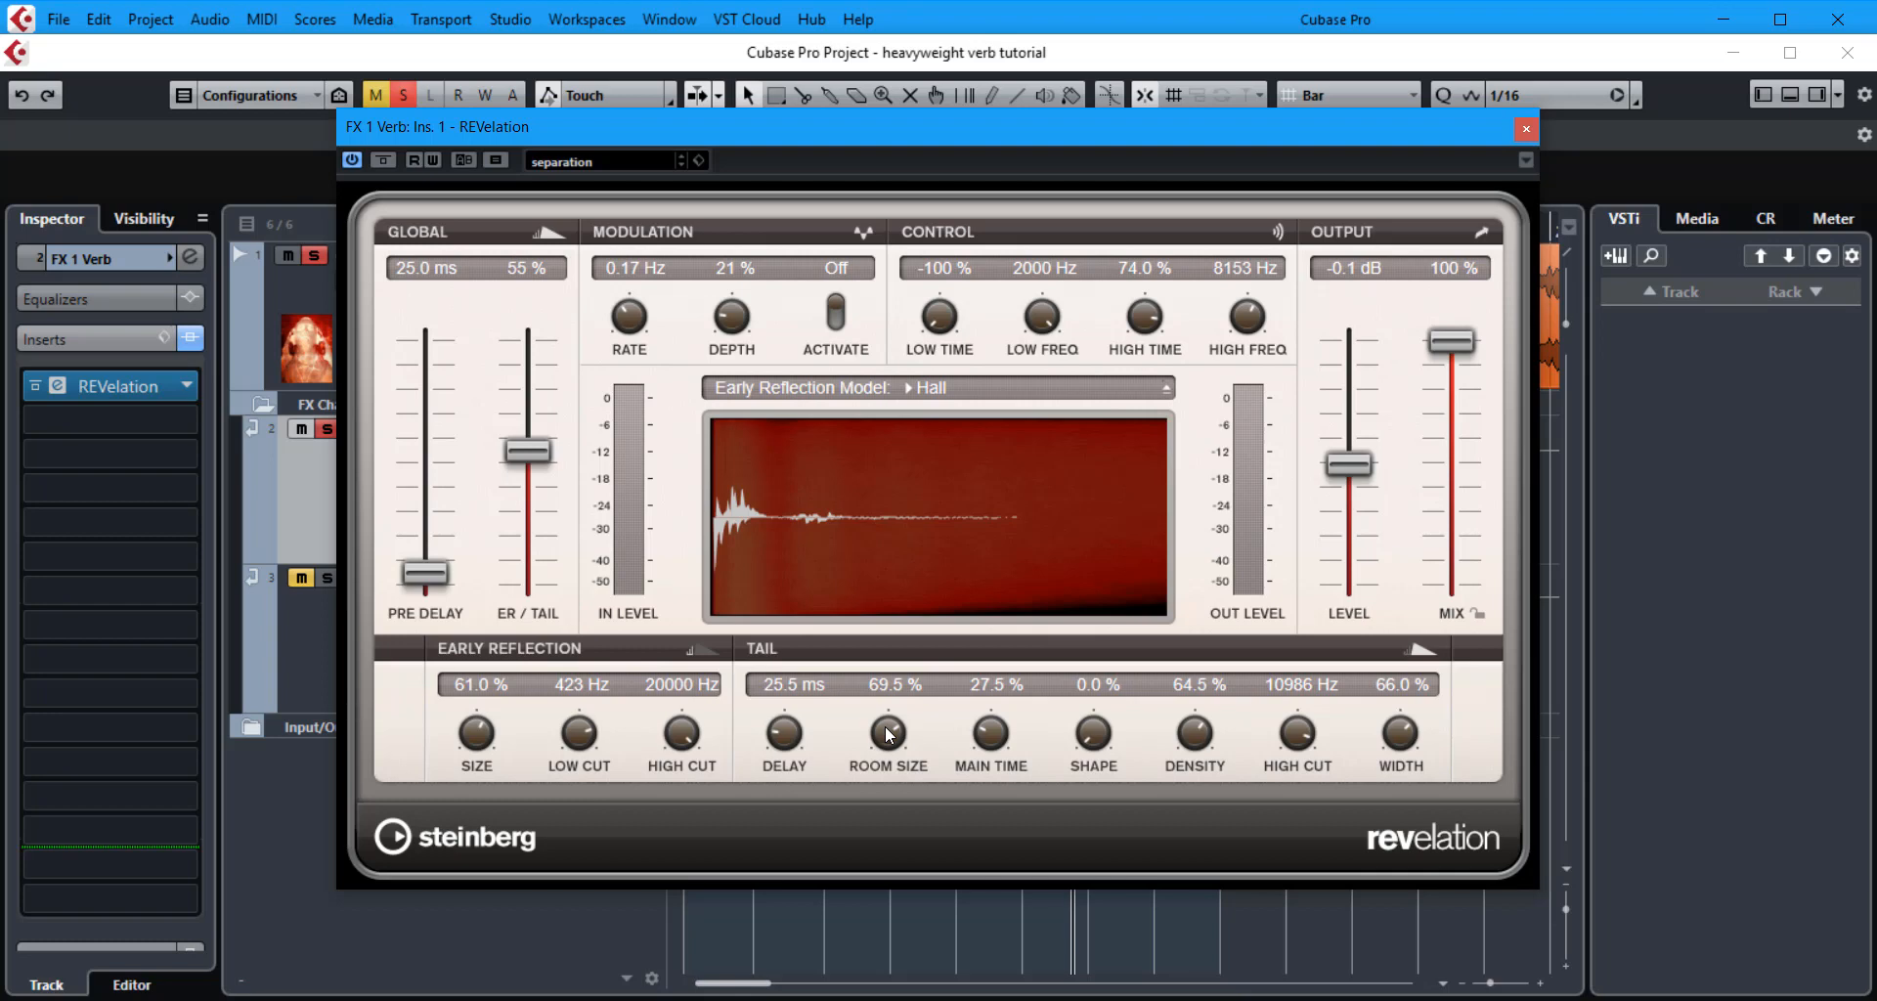
left_click_drag(889, 735, 905, 795)
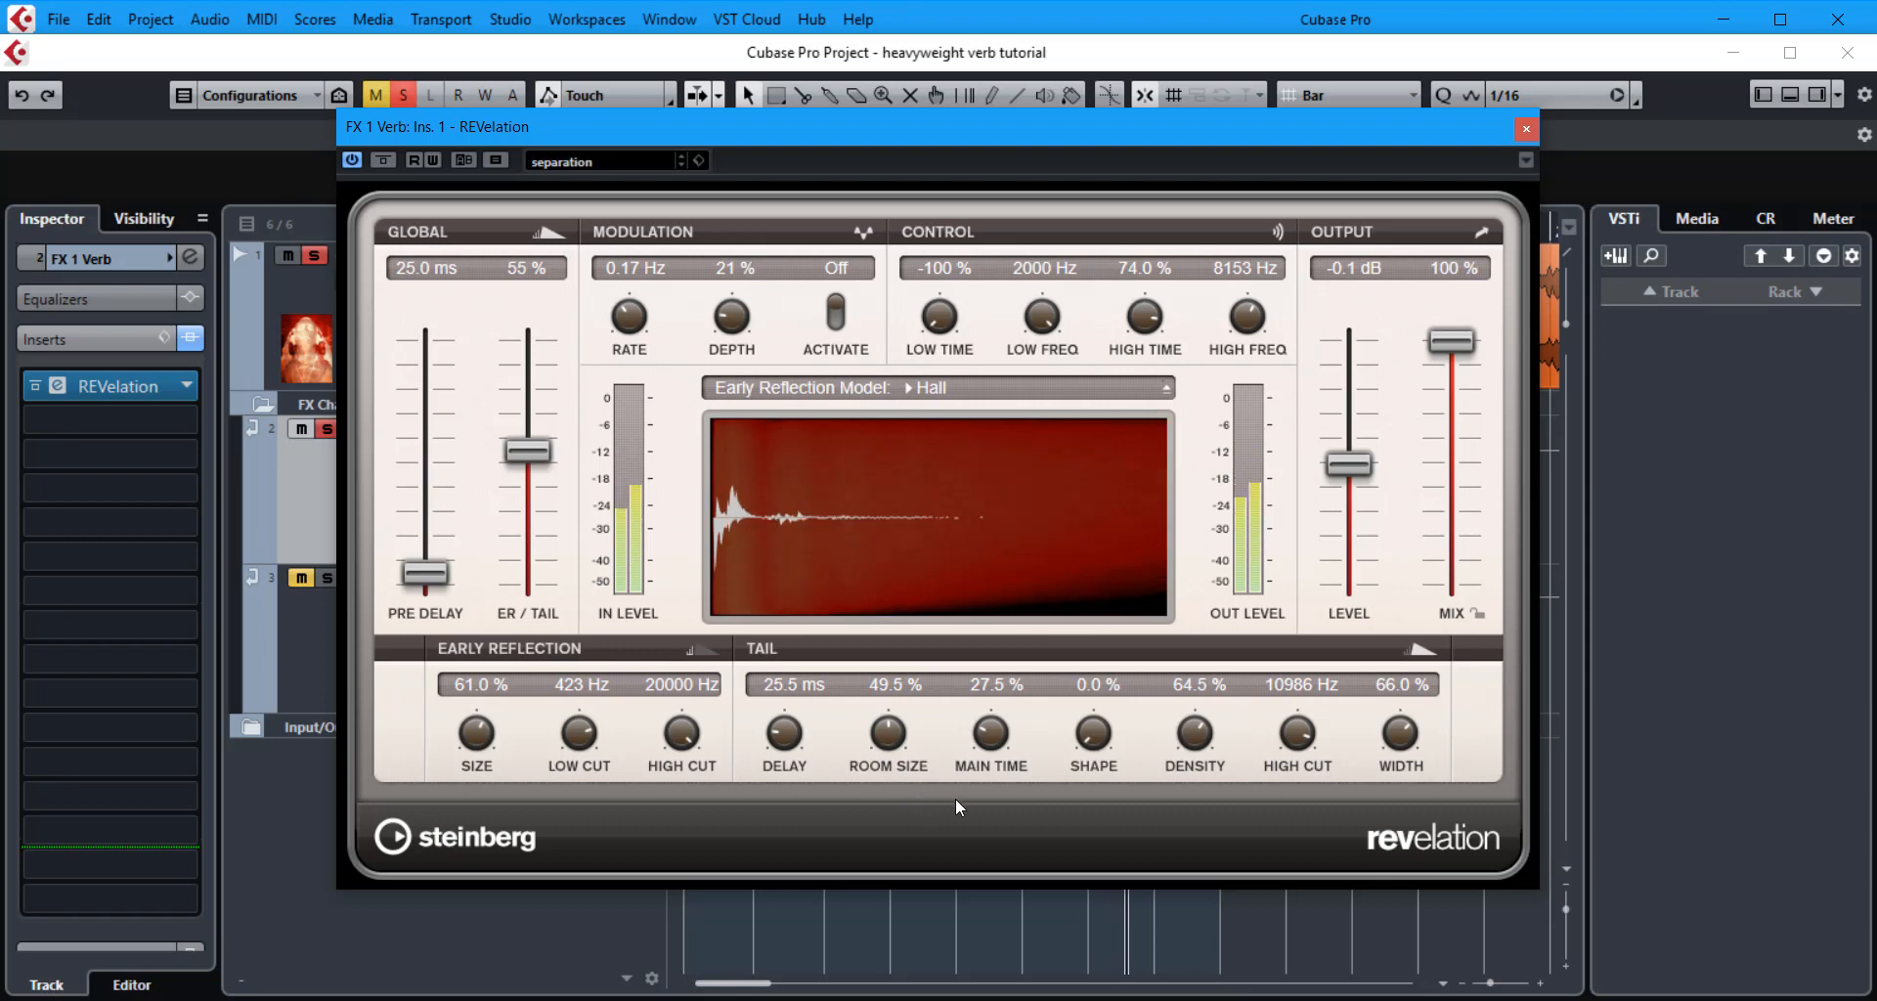
left_click_drag(989, 731, 990, 737)
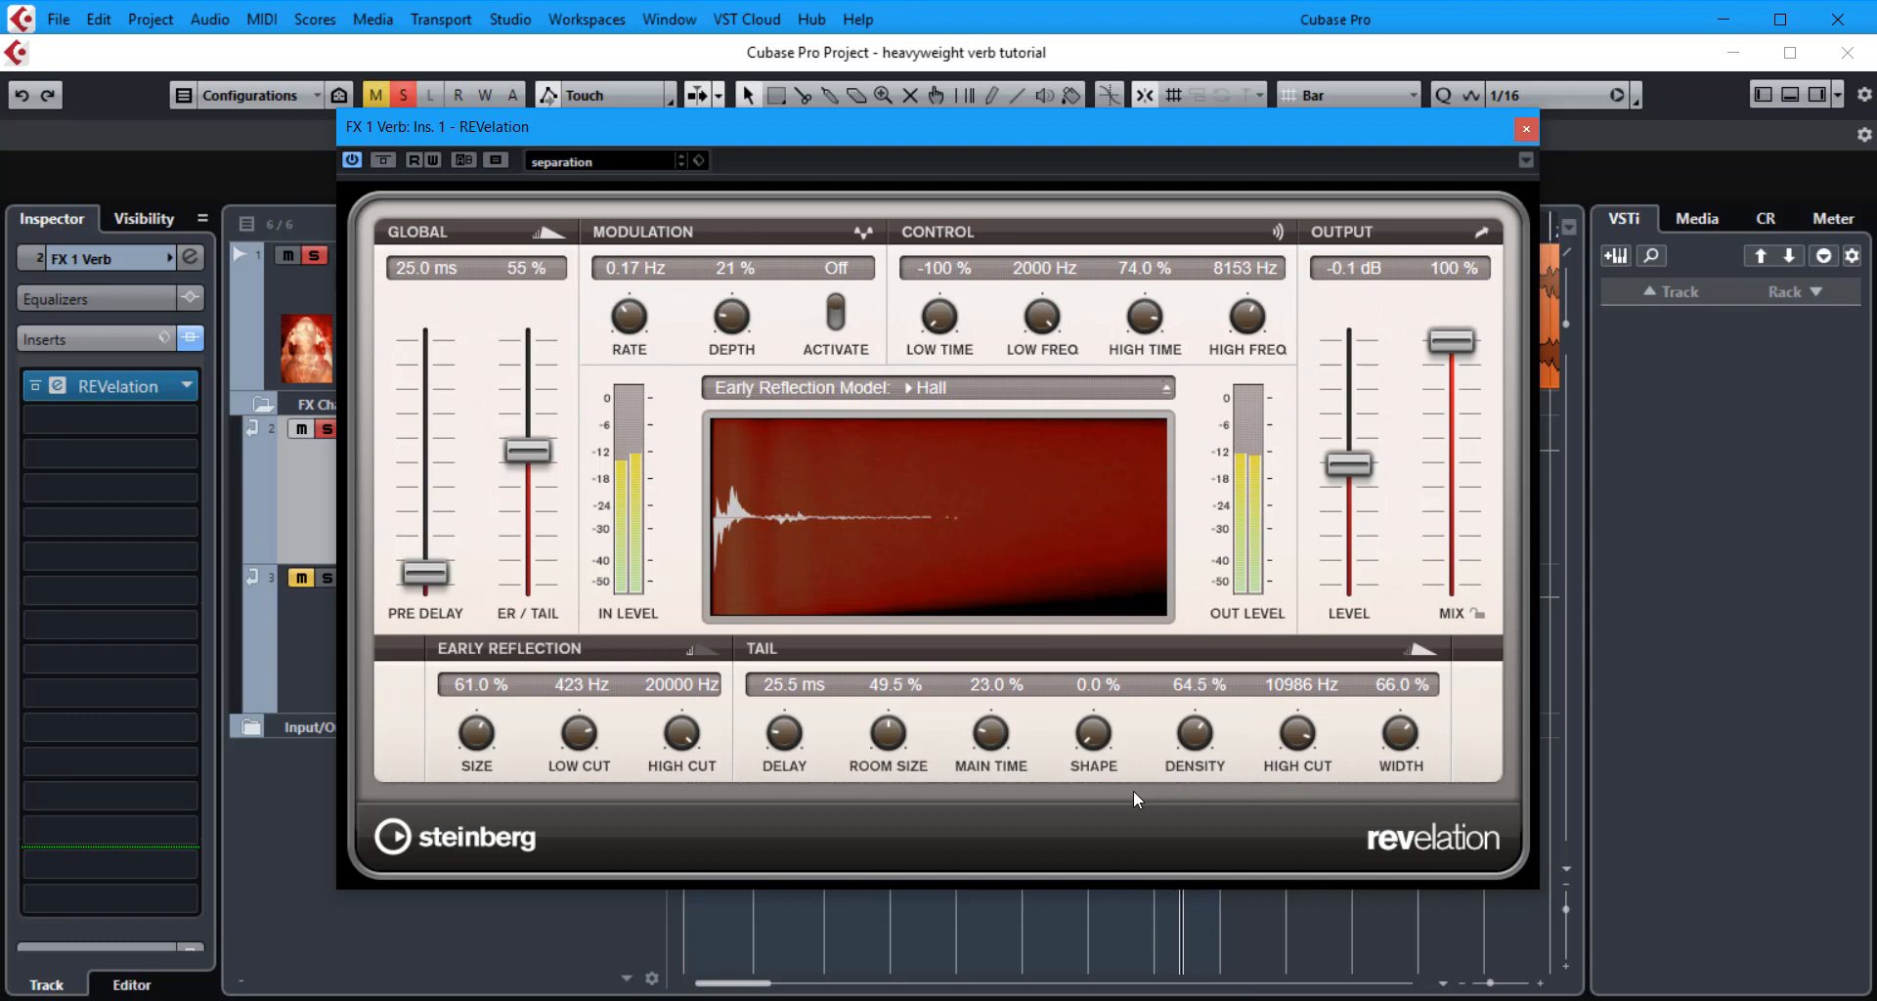
left_click(352, 160)
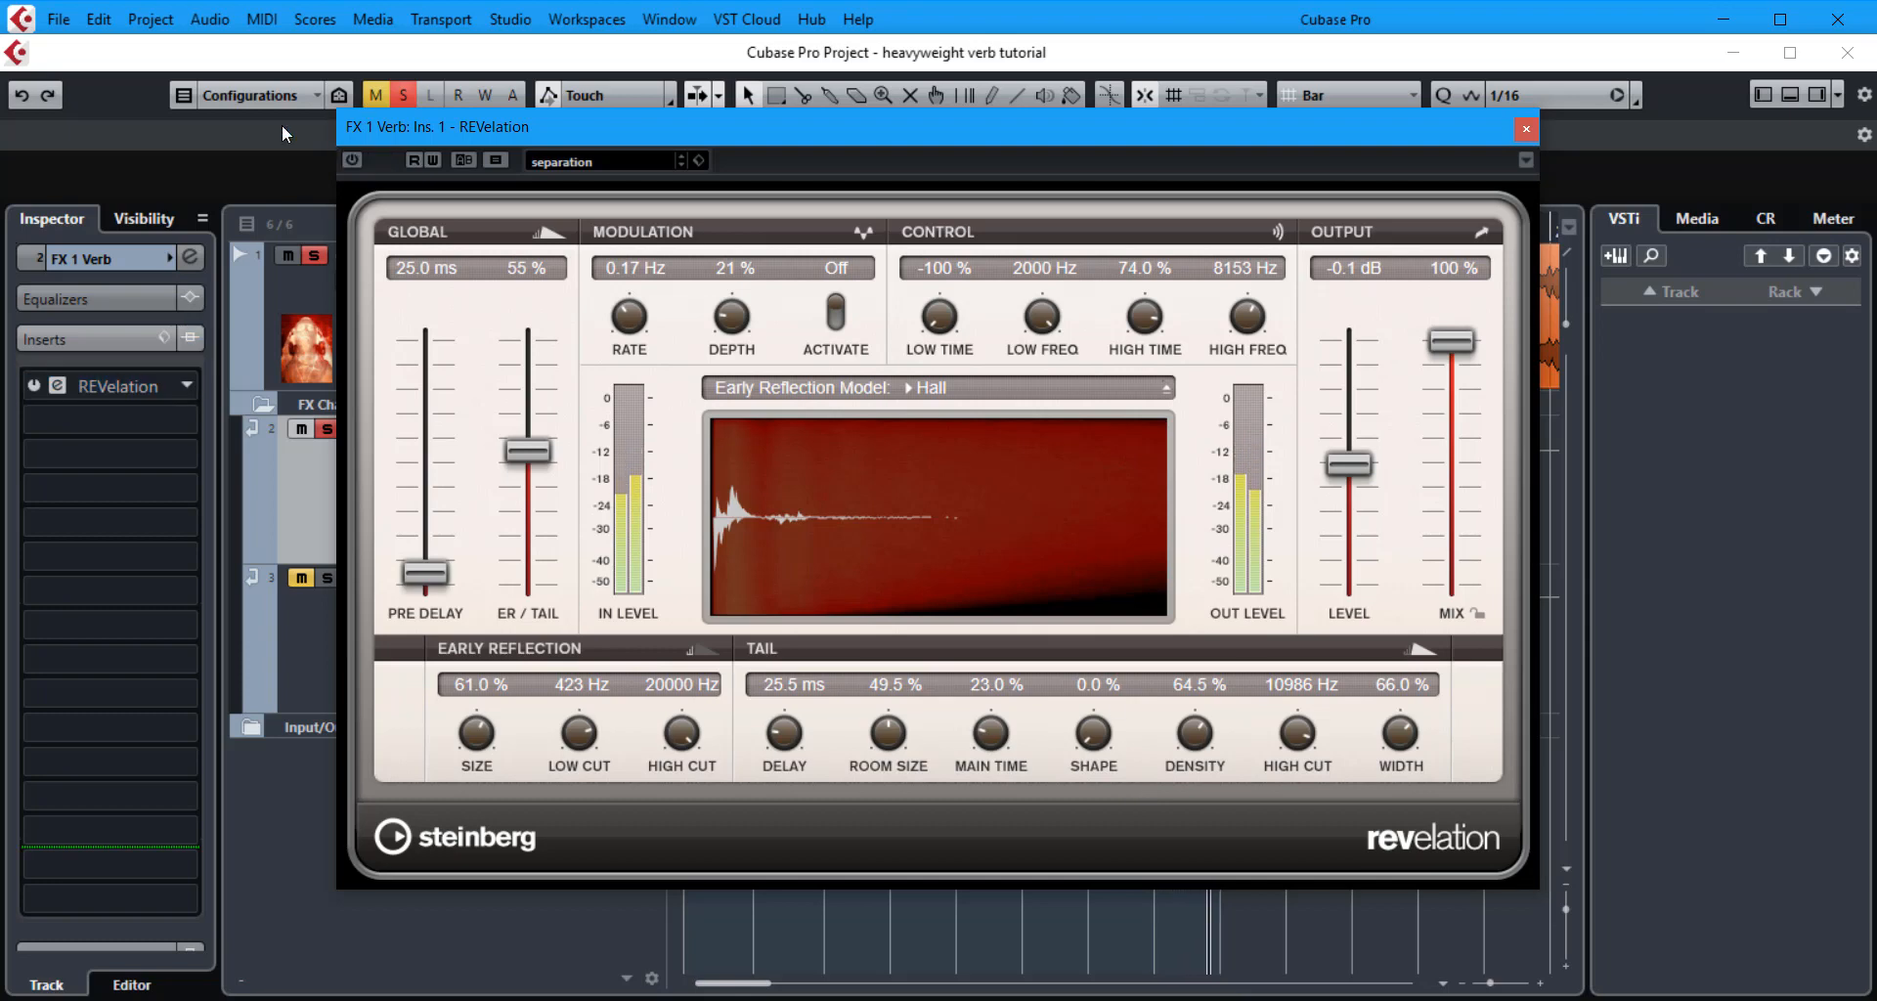
left_click(352, 156)
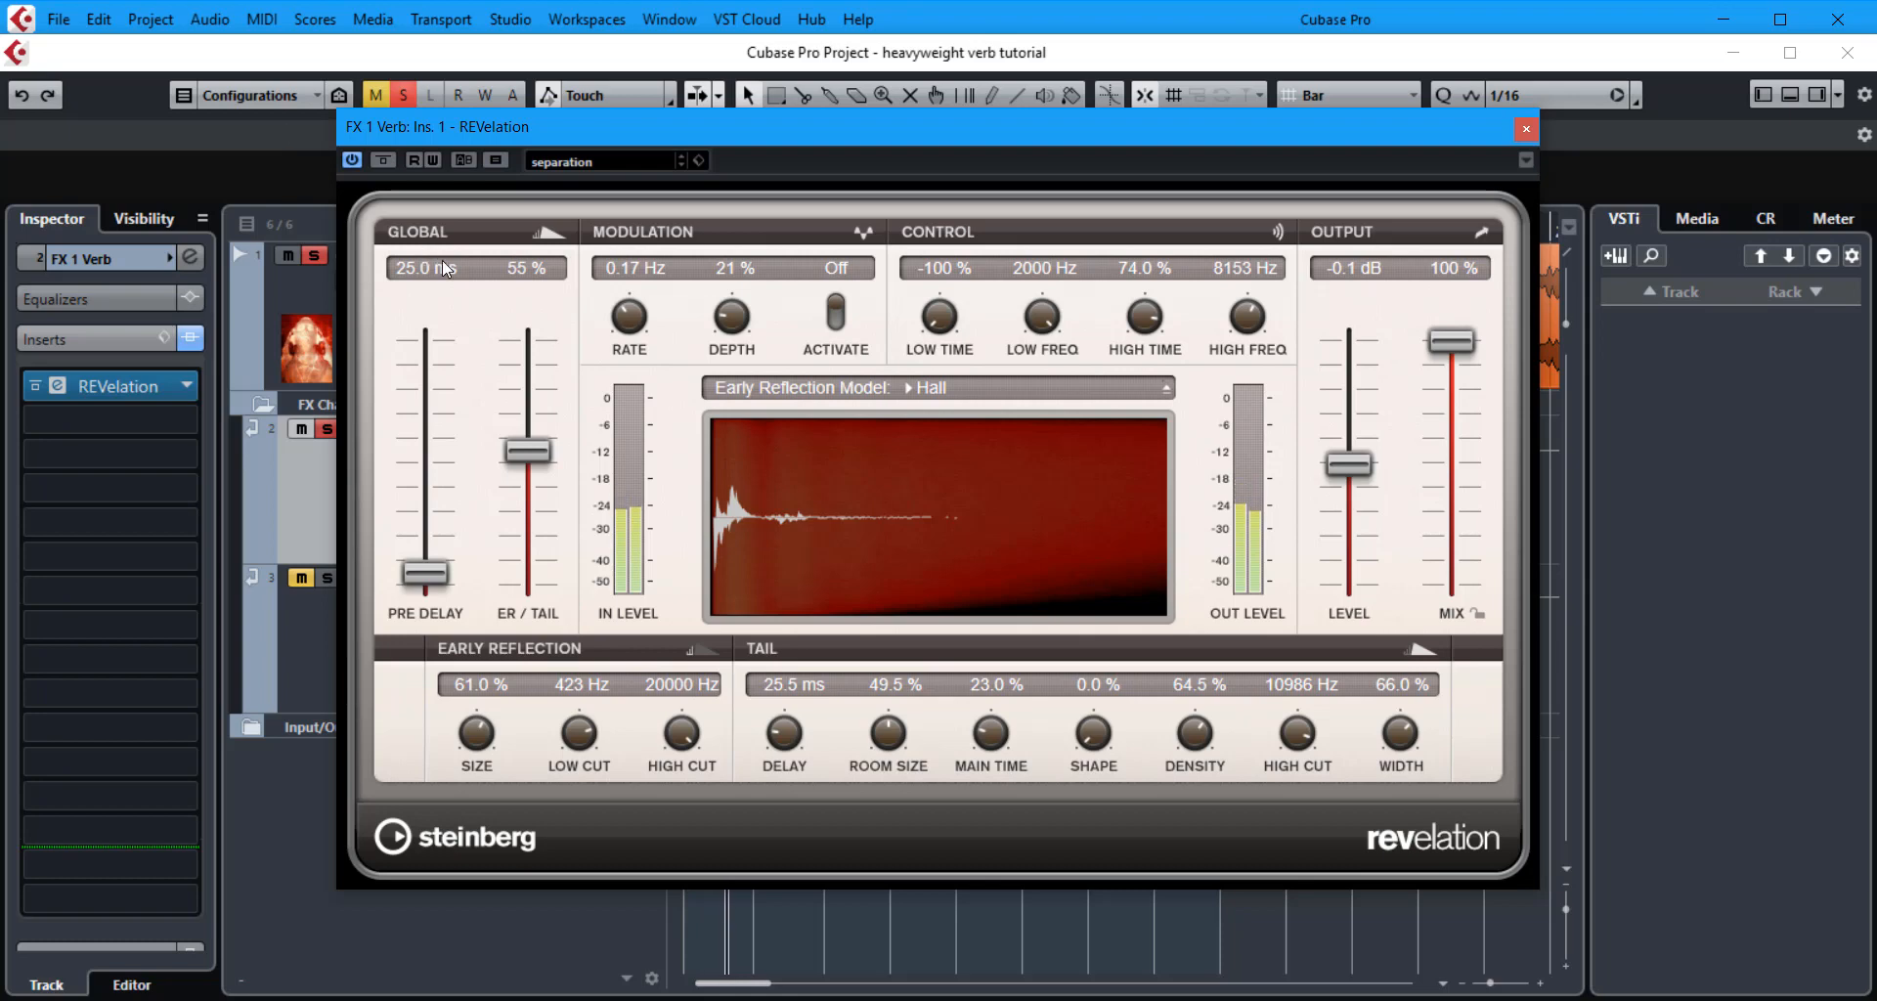
Set ER/Tail to 30%, Pre Delay 32.5 ms, High Time 83.0%, tail Delay 30.6 ms, Room Size 68.5%, Main Time 31.5% and Width 76.0%.
left_click_drag(522, 452, 540, 519)
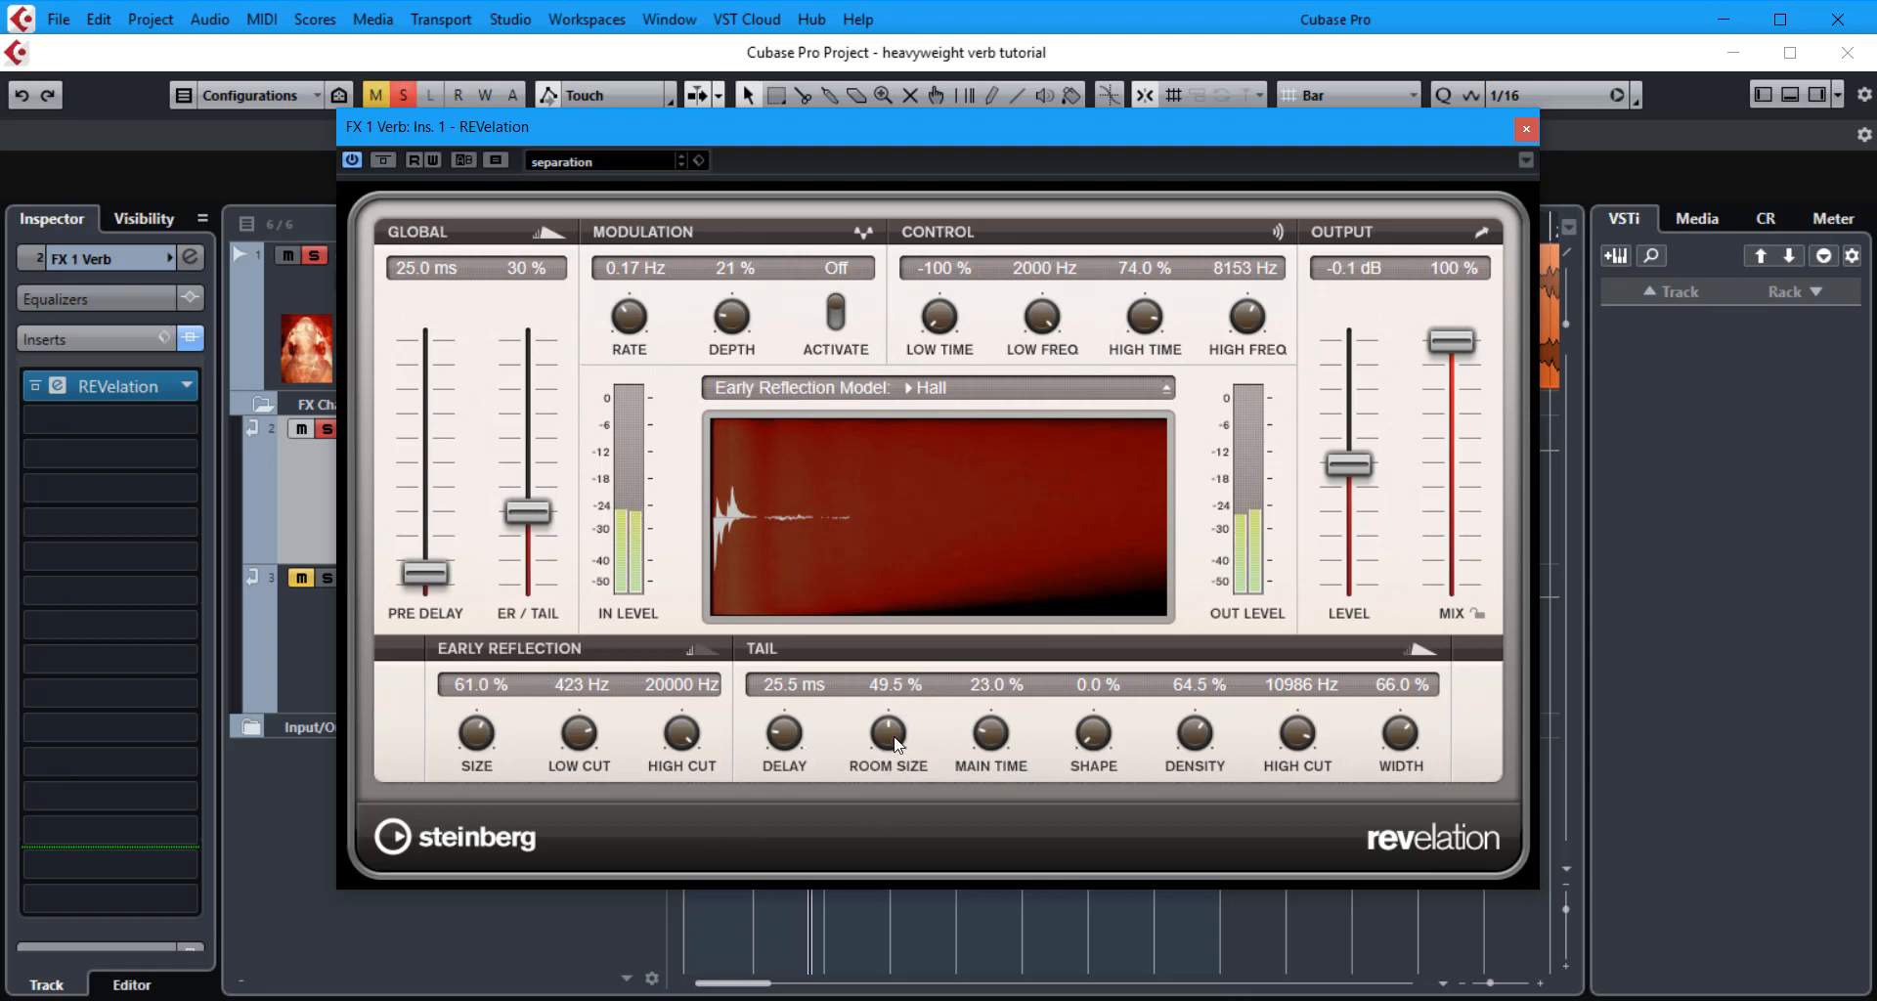
left_click_drag(890, 706, 1039, 753)
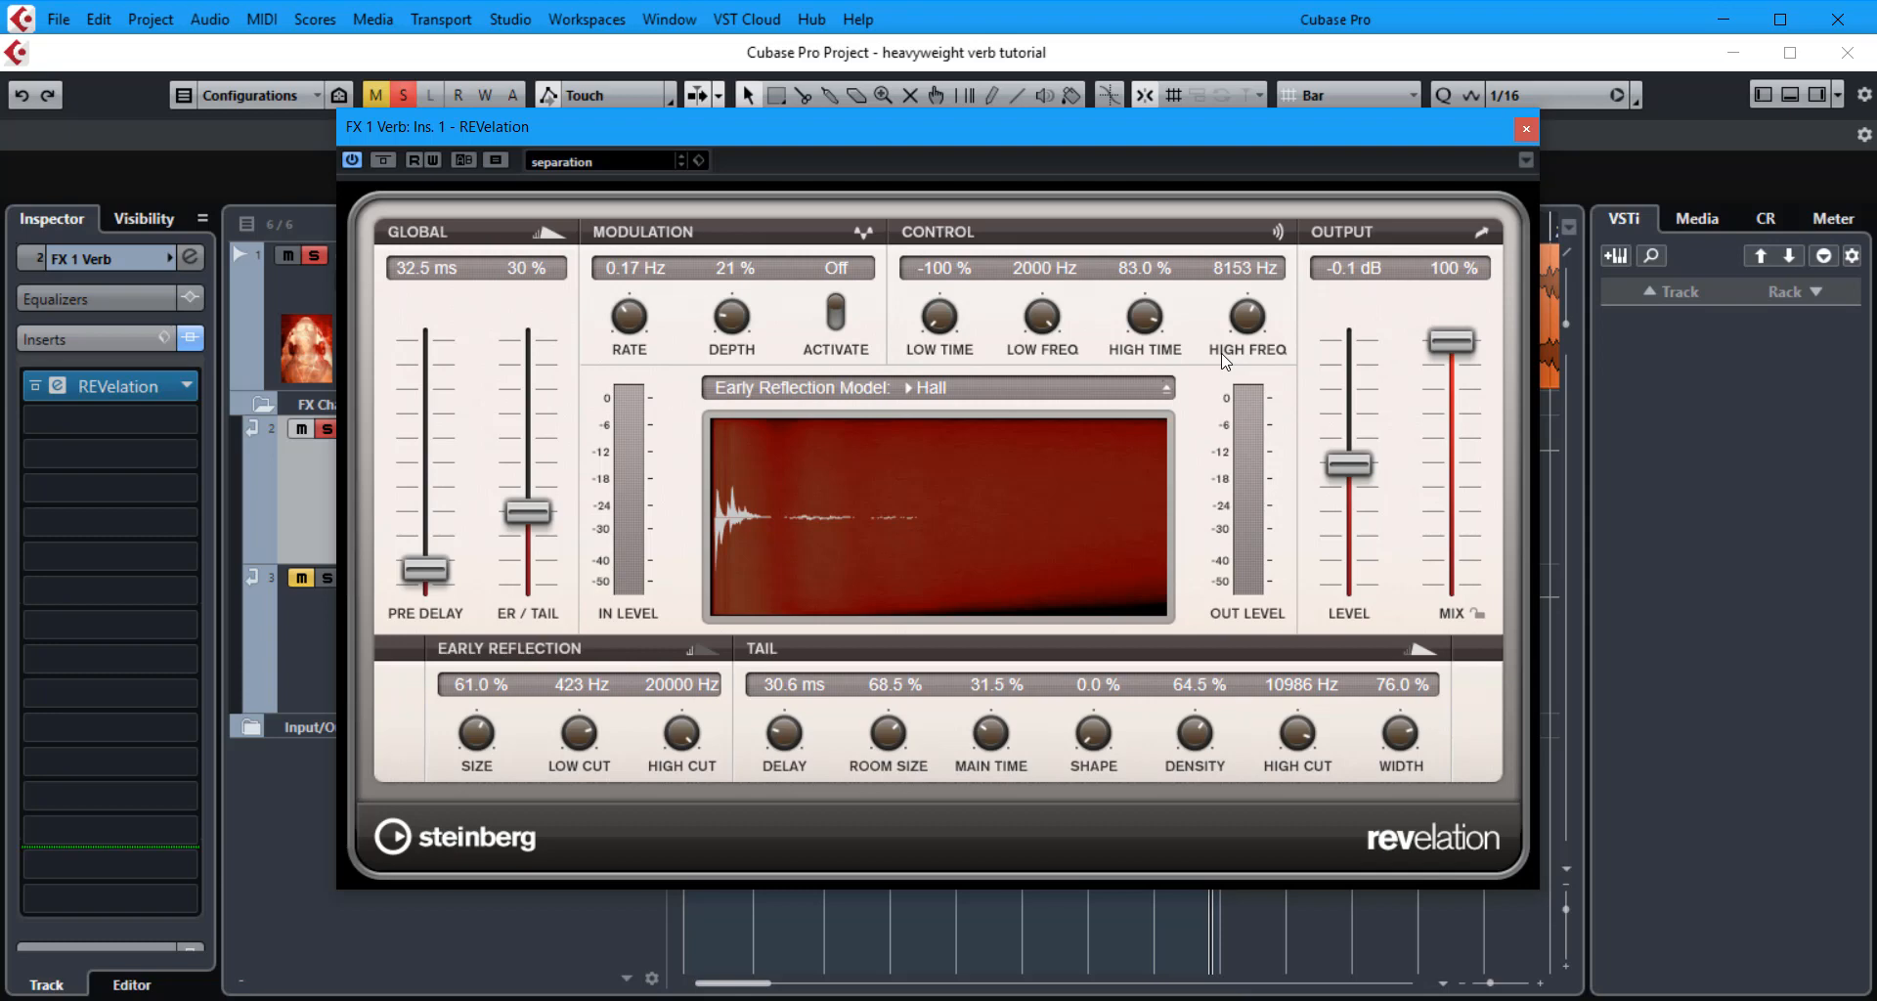
Compare the Studio and Hall early reflection models in the impulse display and settle on Studio.
left_click(1168, 392)
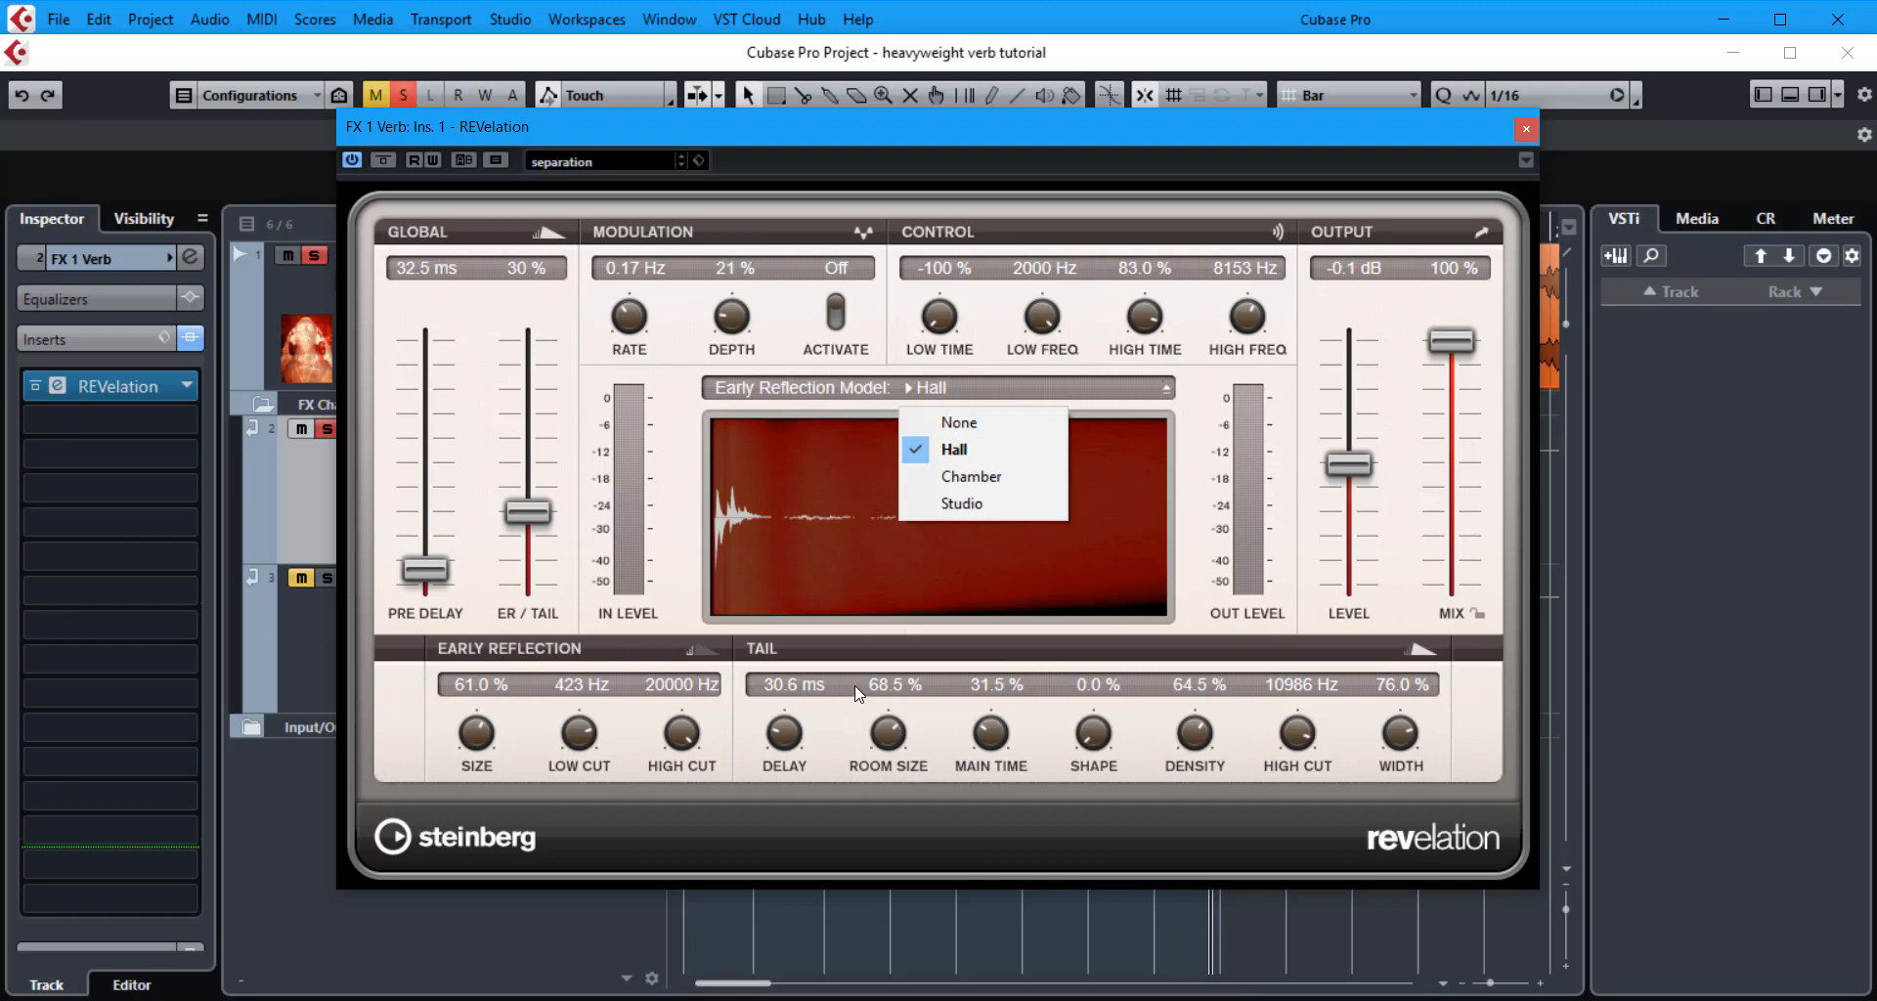
left_click(970, 501)
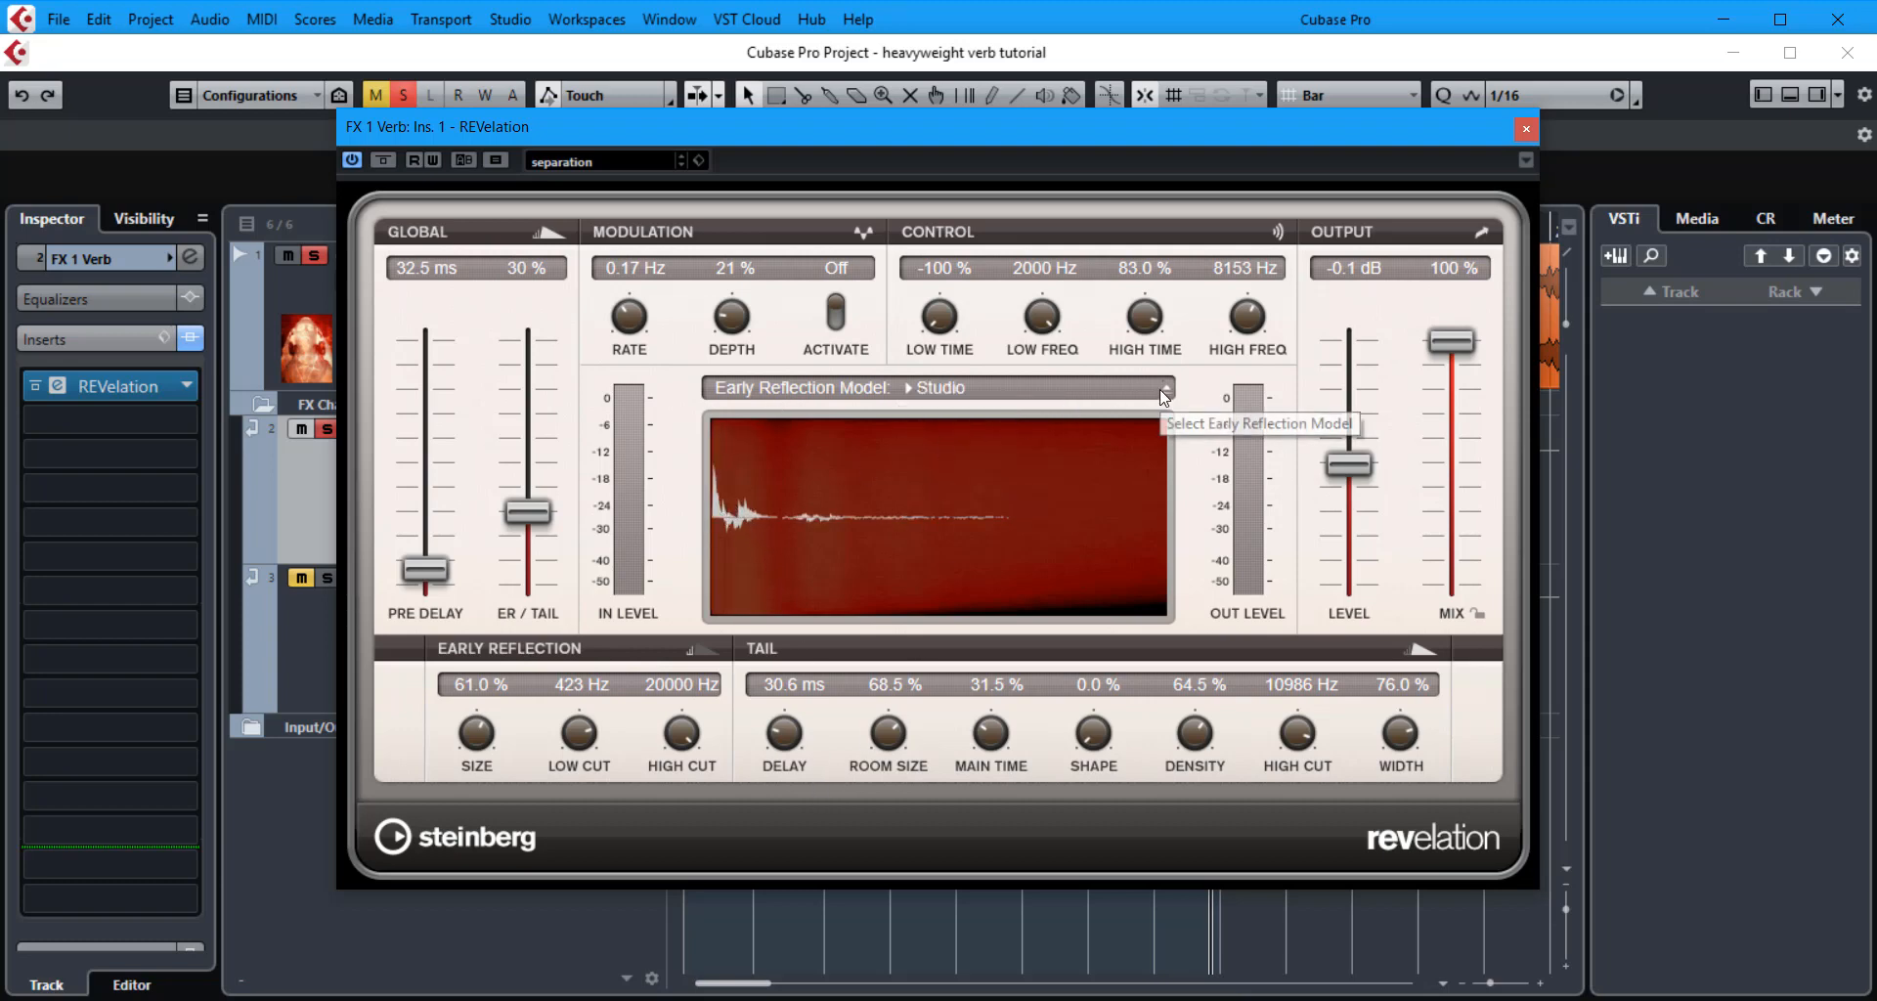
left_click(1132, 387)
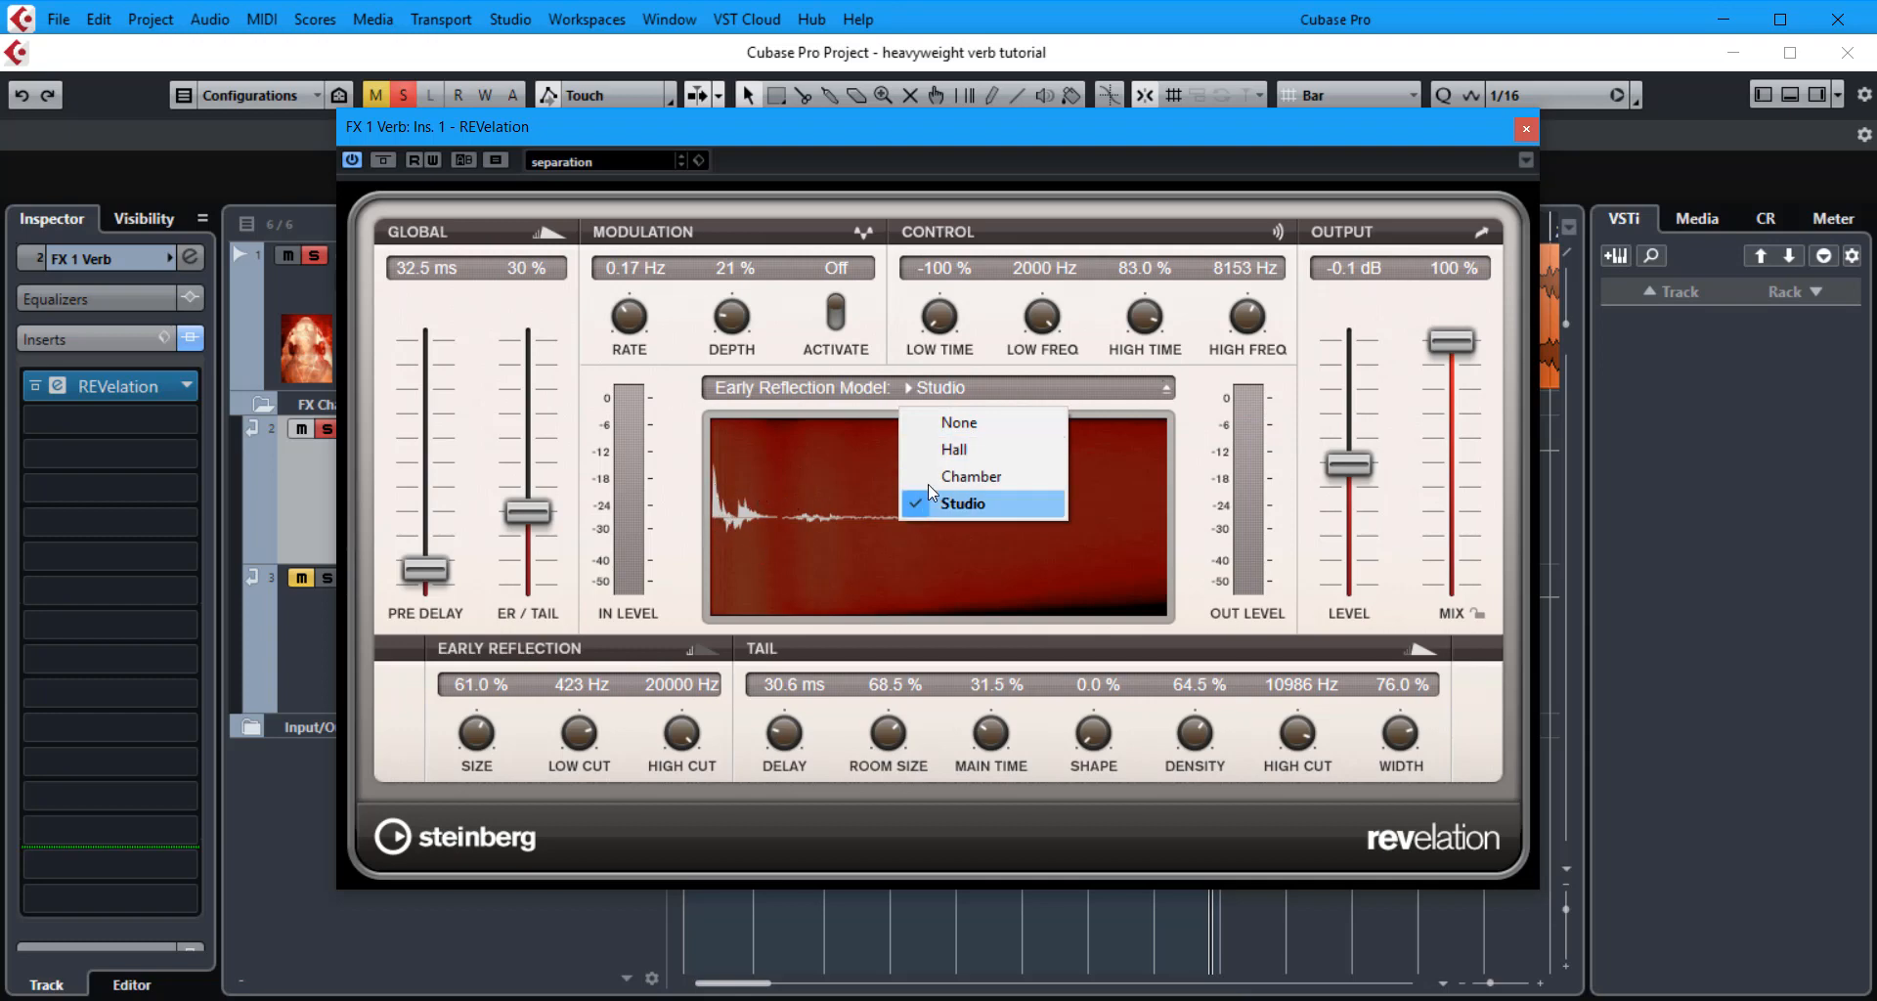
left_click(938, 452)
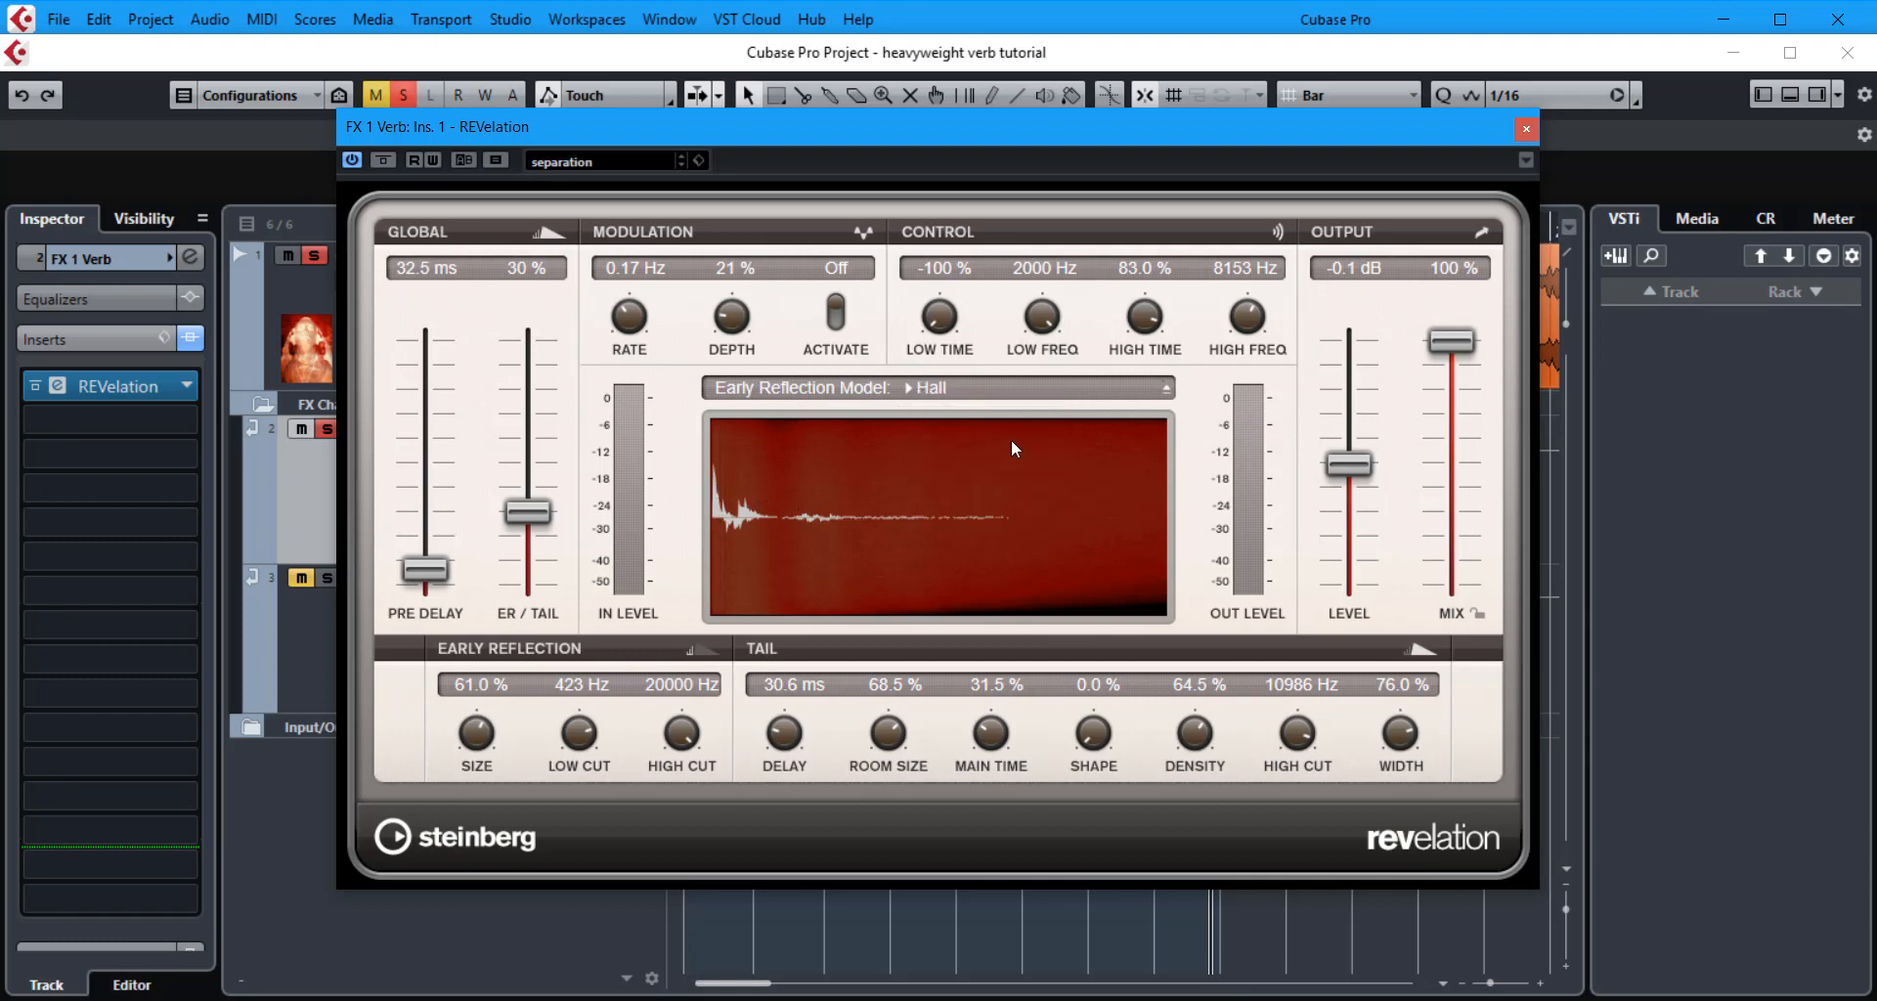
left_click(1152, 384)
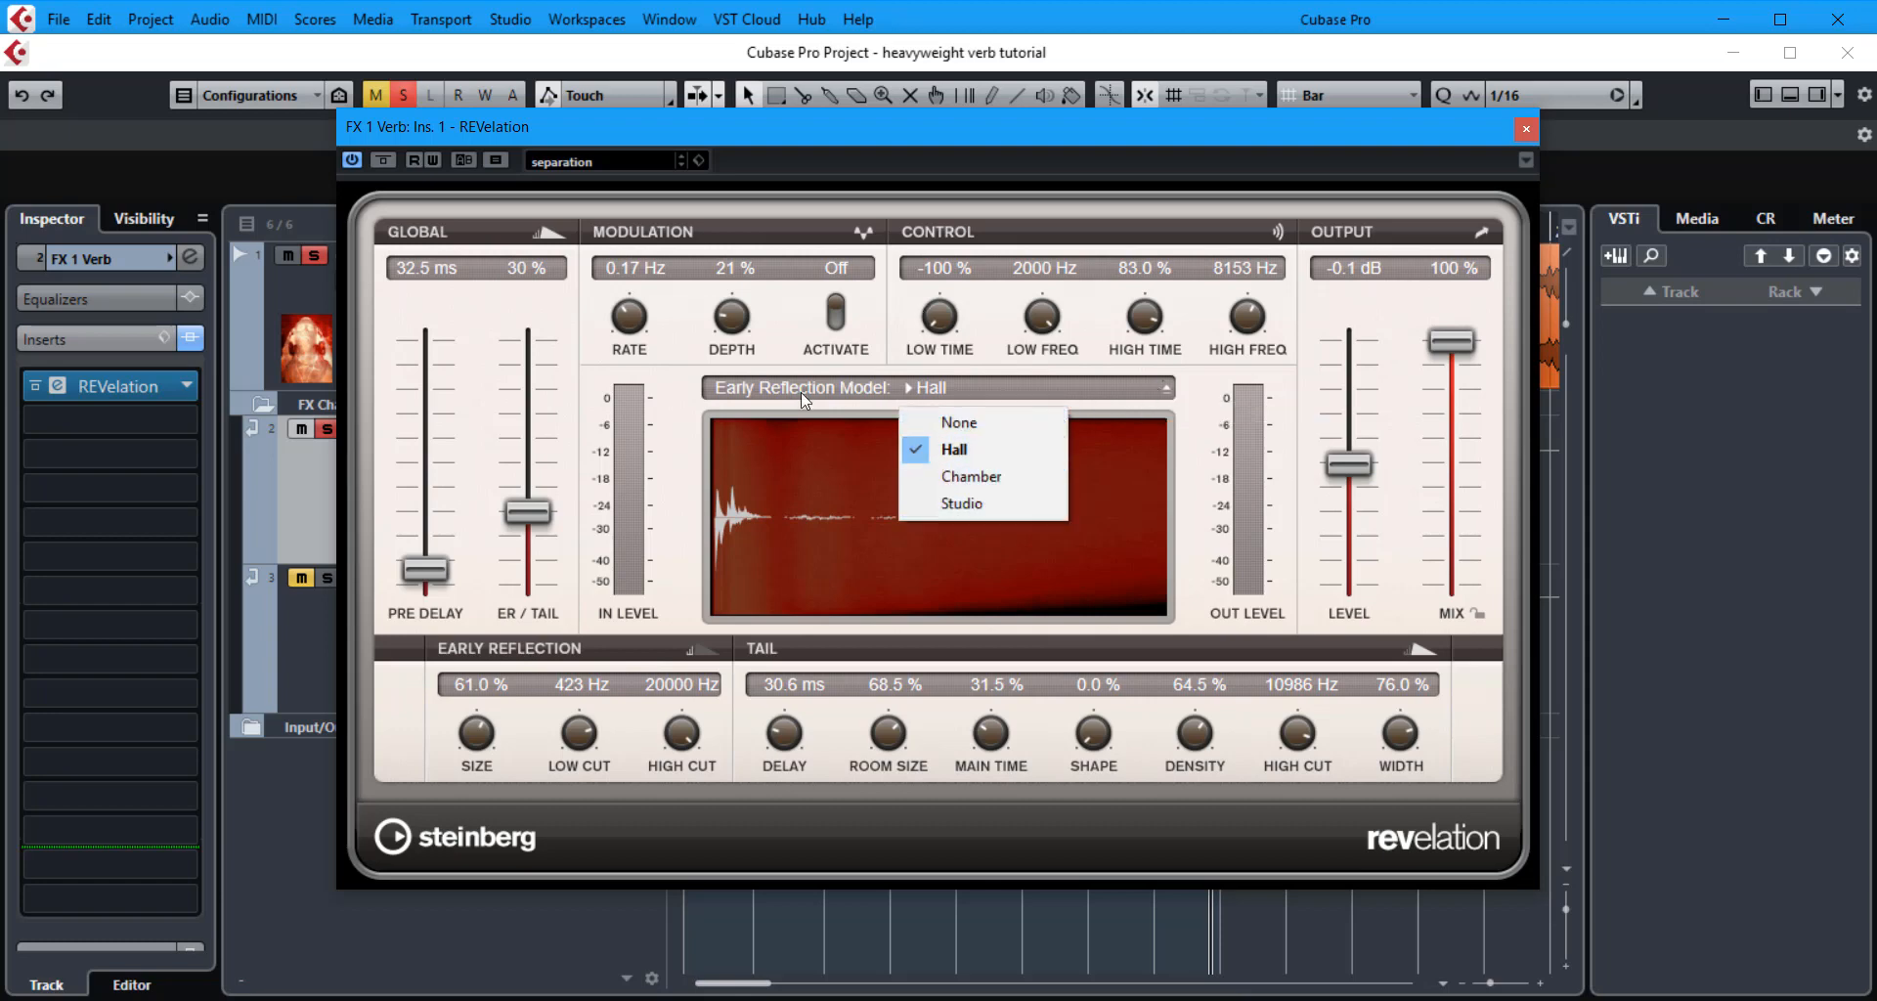
left_click(962, 504)
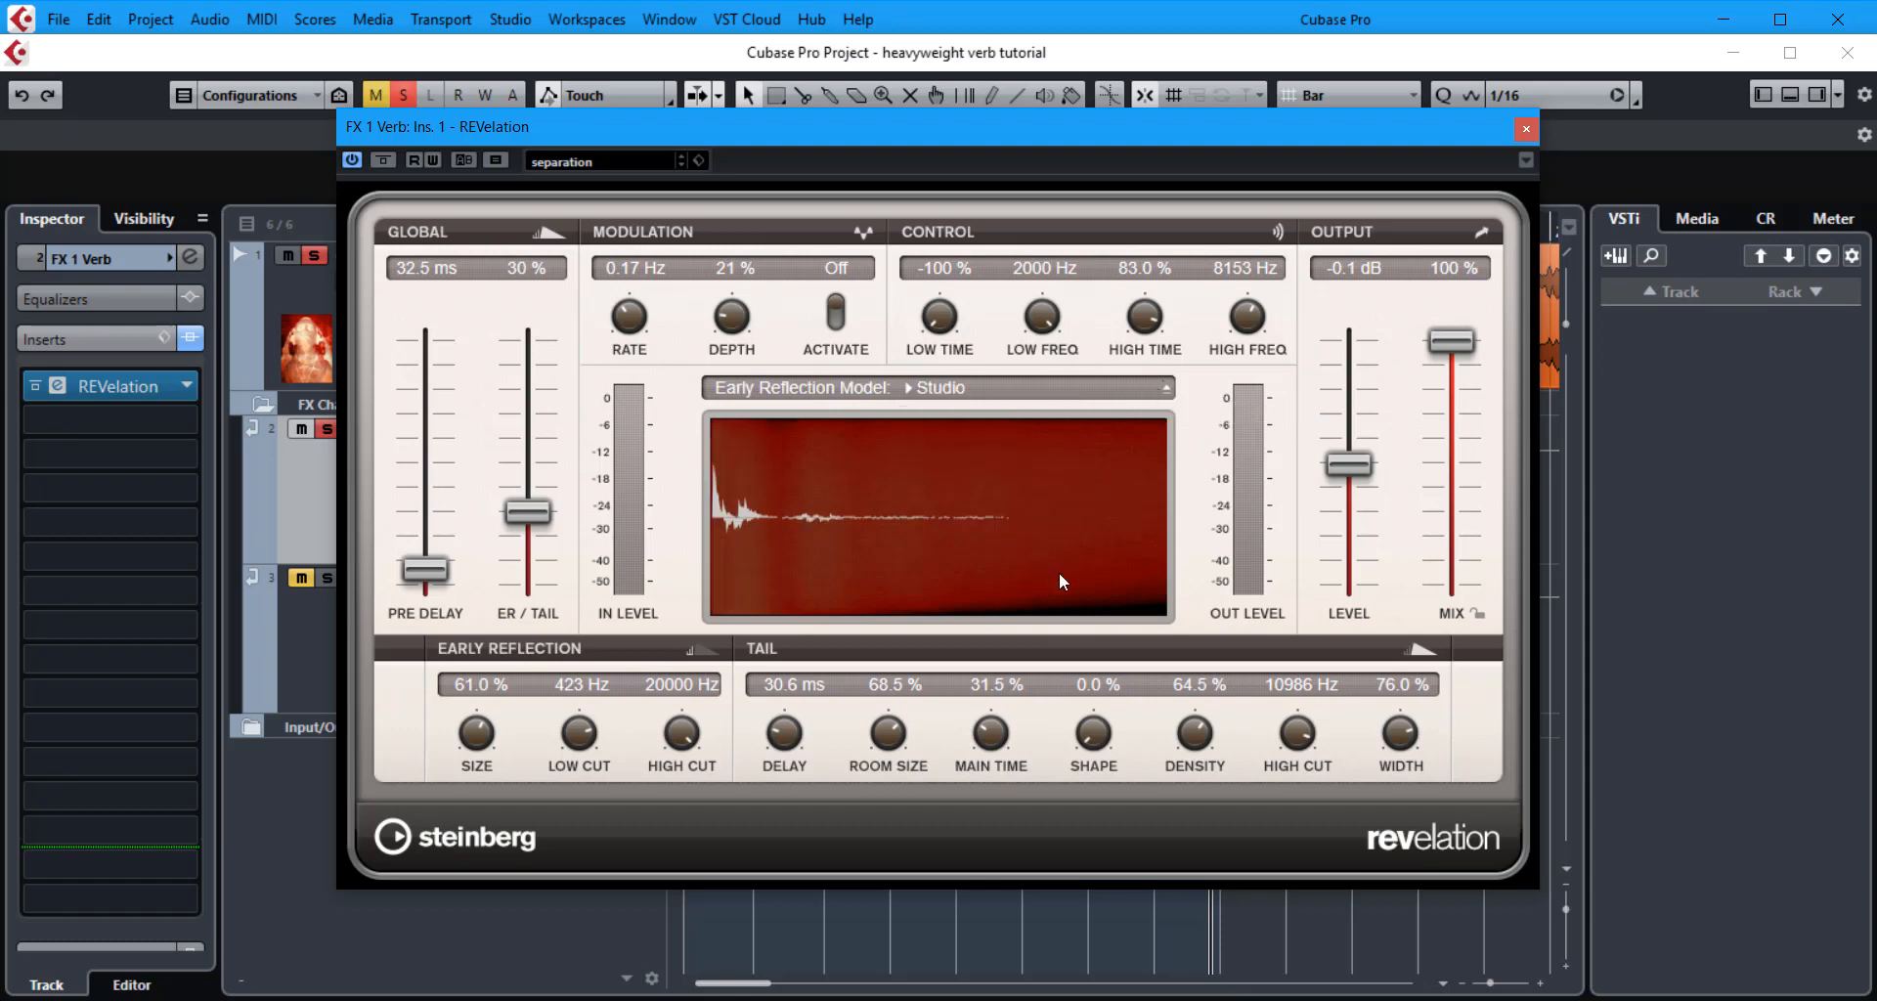
Play the track and toggle the reverb off and on to compare the dry and processed sound.
key("space")
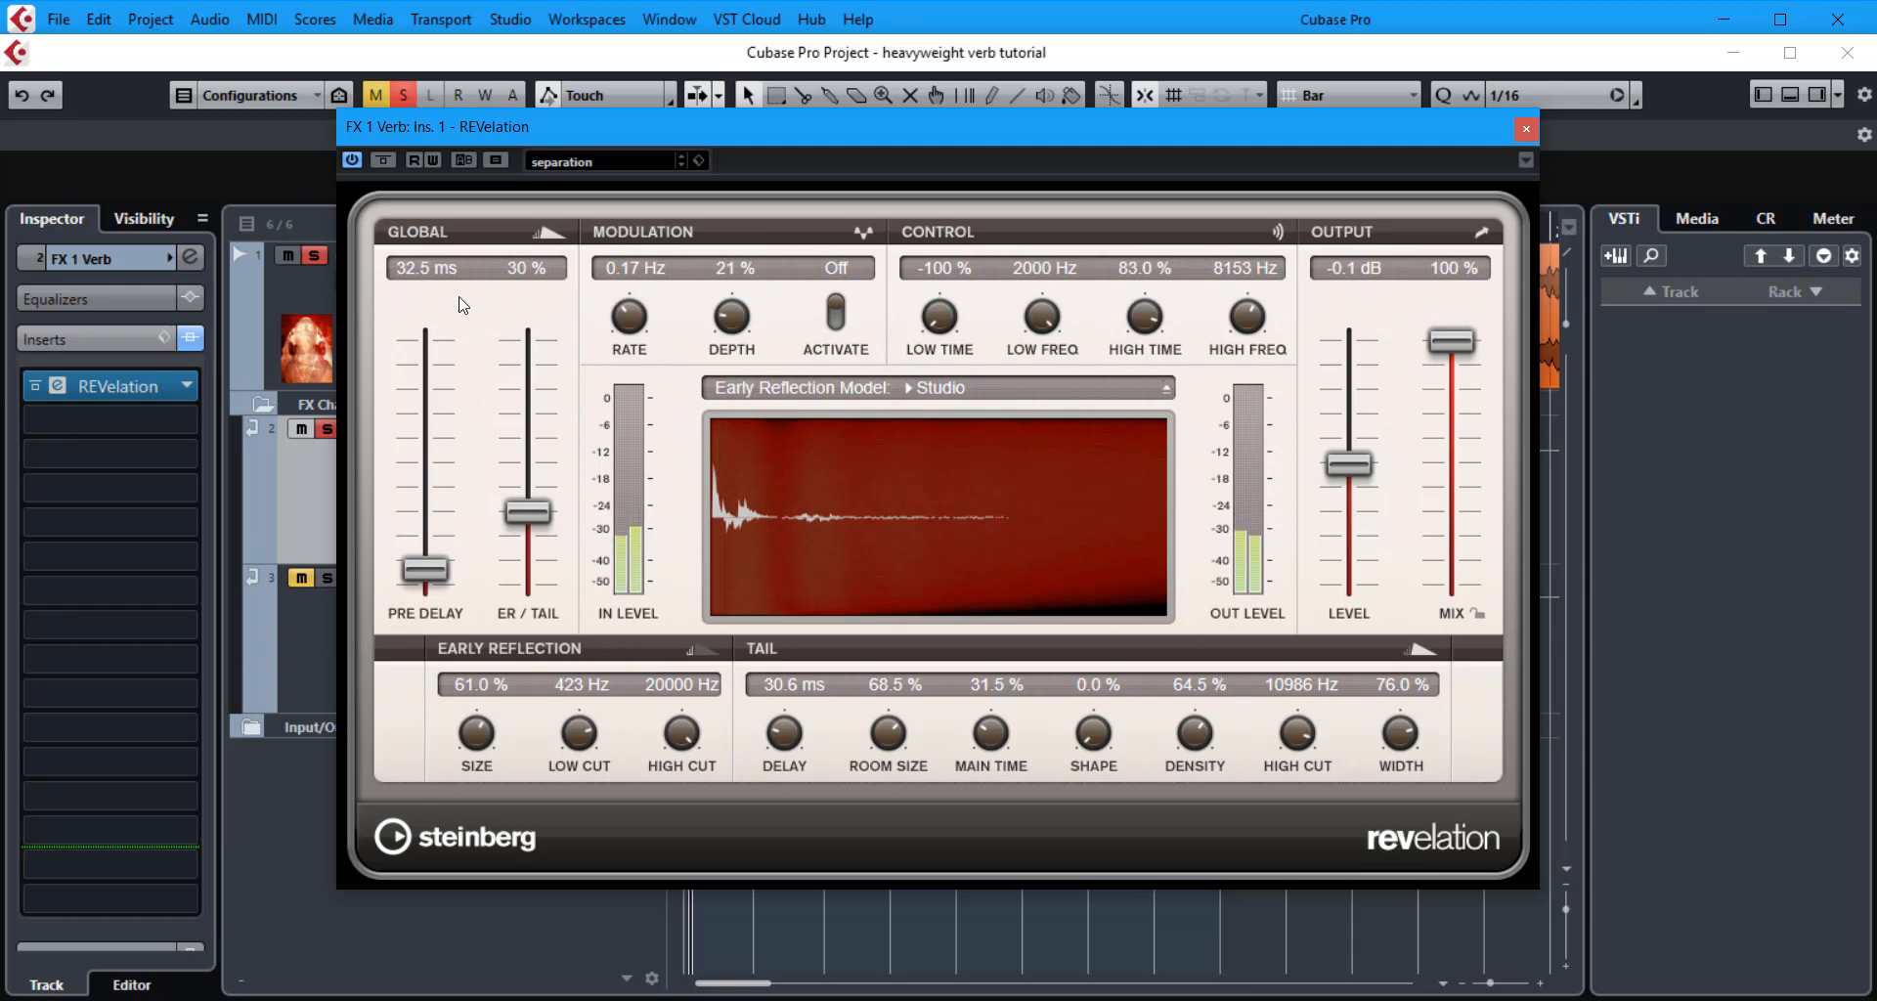
left_click(352, 159)
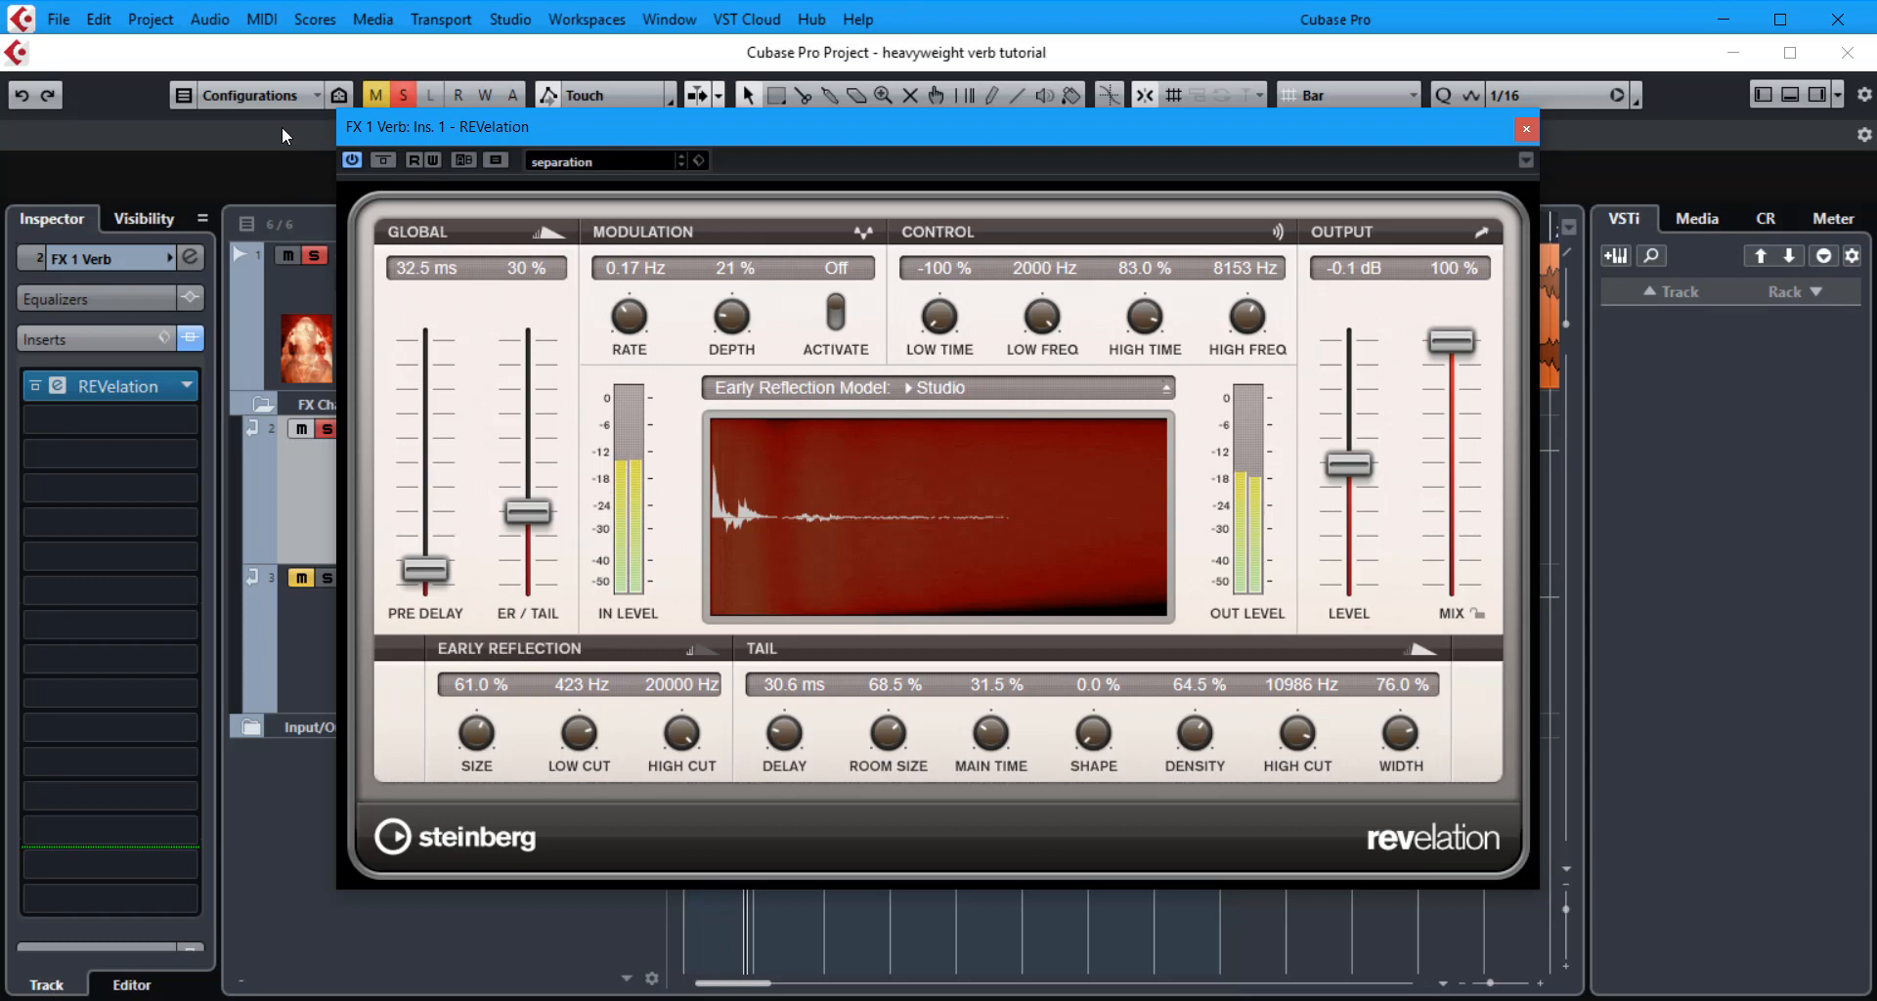
left_click(352, 159)
left_click(352, 160)
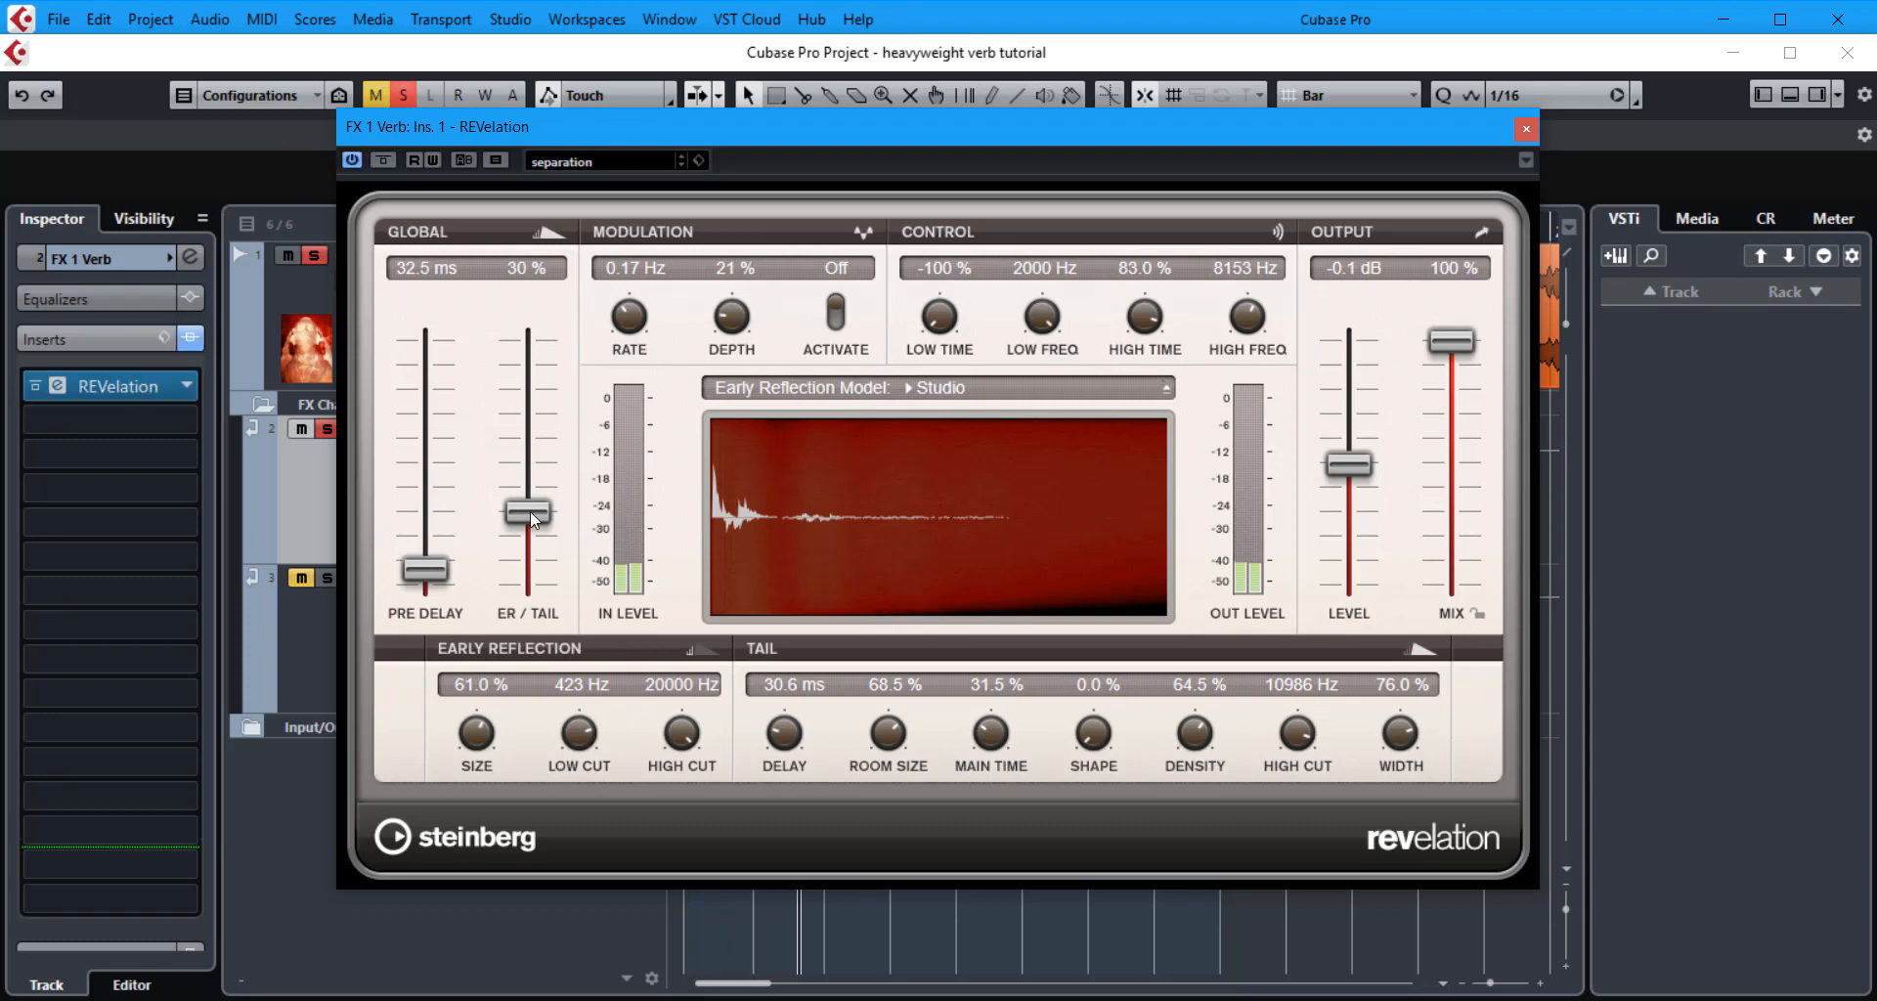
Set the ER/Tail balance to 31 % and lower the tail High Cut to 7442 Hz during playback.
left_click_drag(530, 513, 530, 509)
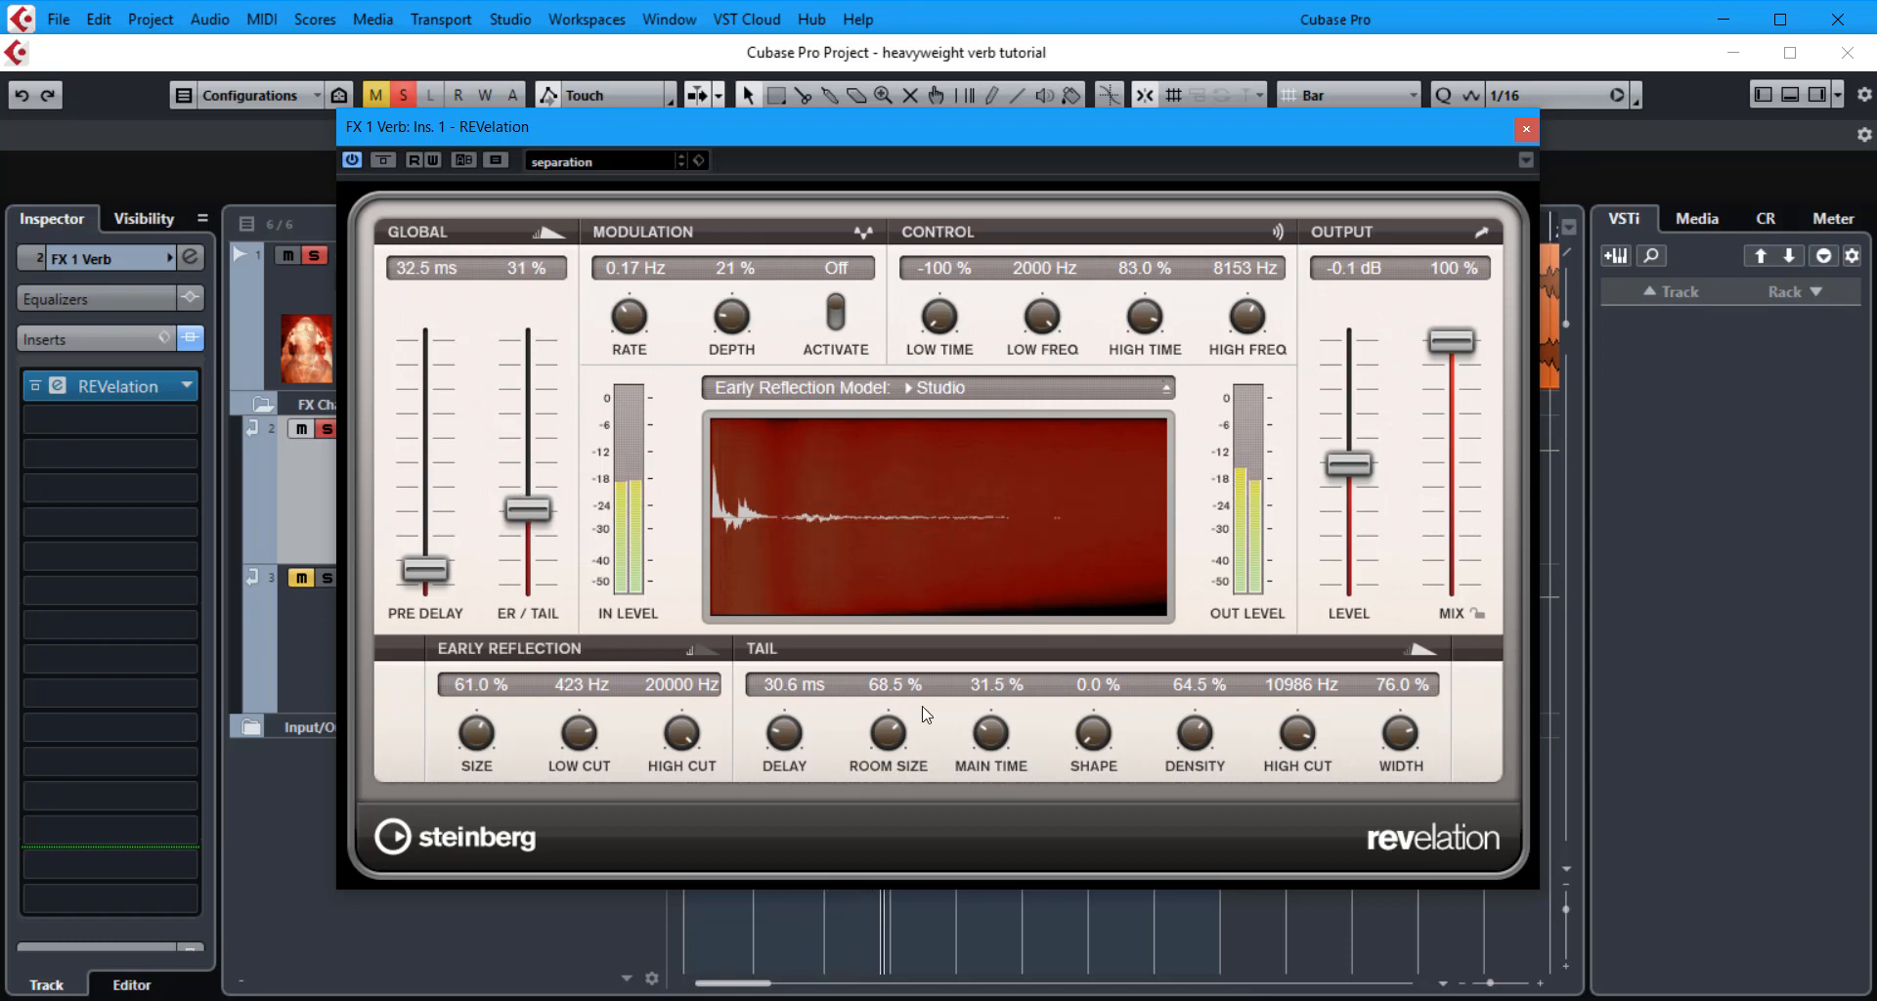
left_click_drag(1299, 732, 1304, 740)
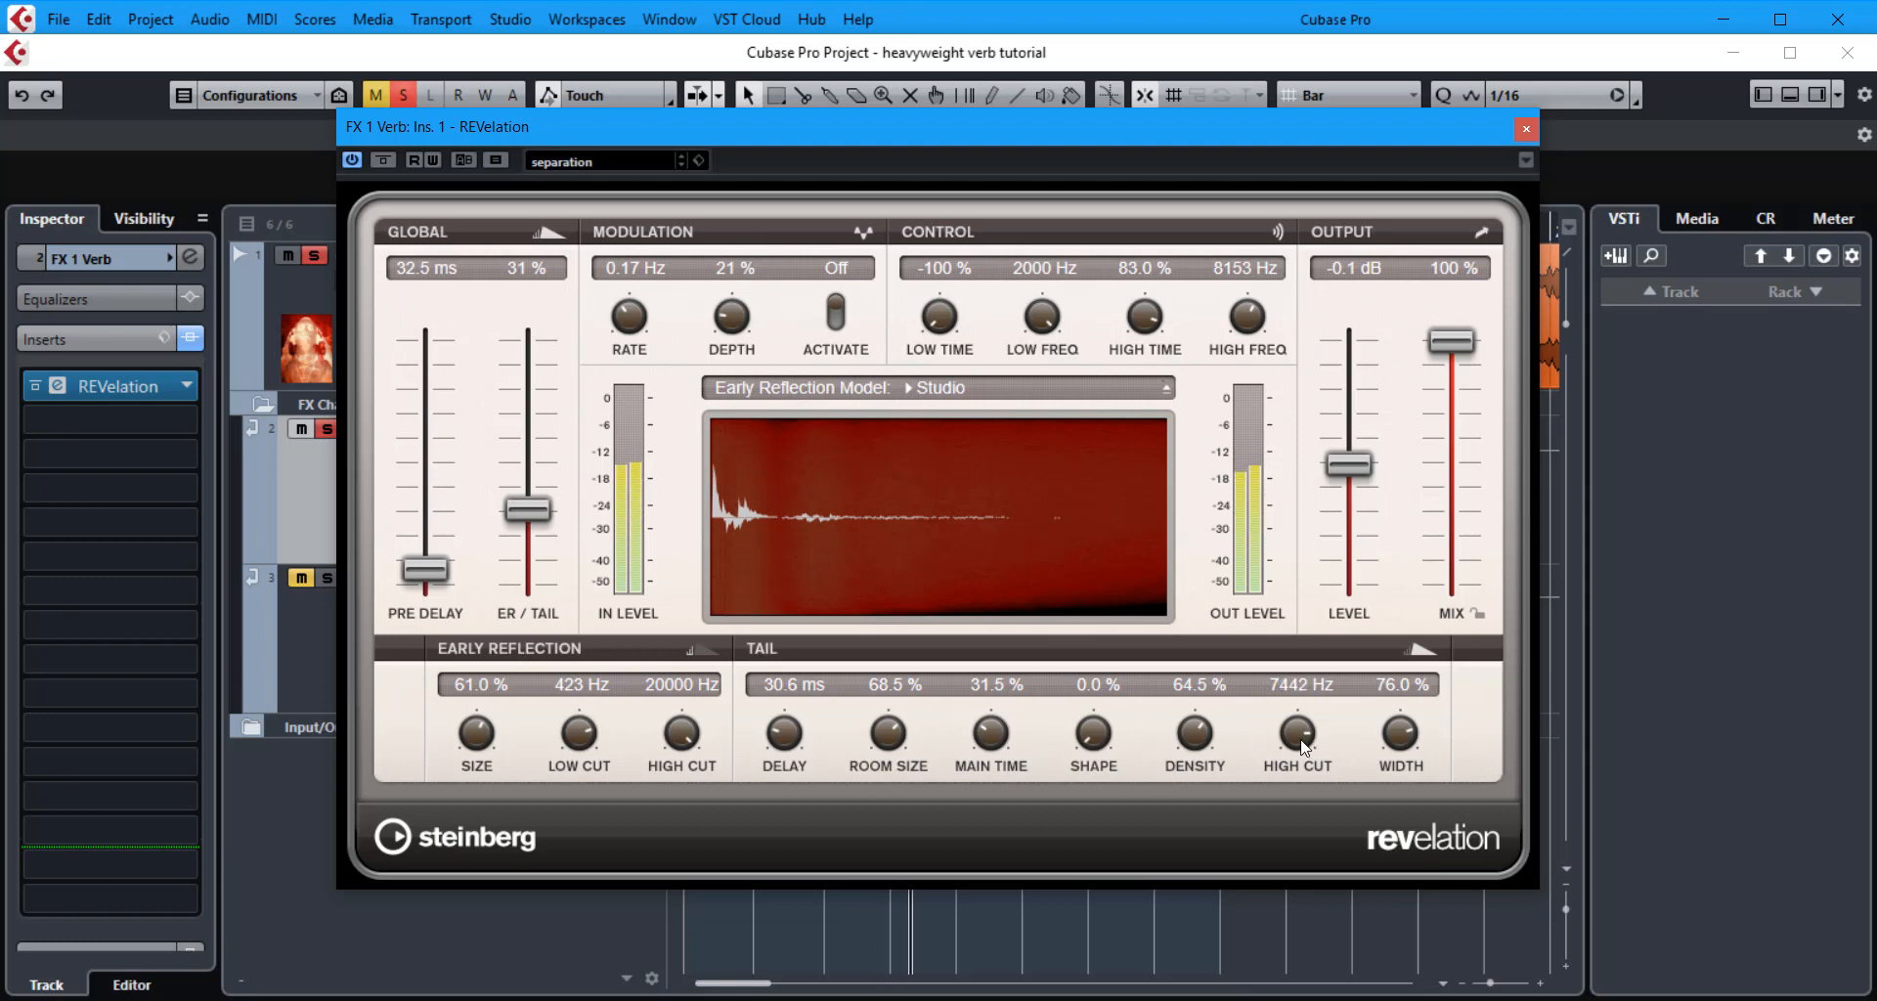